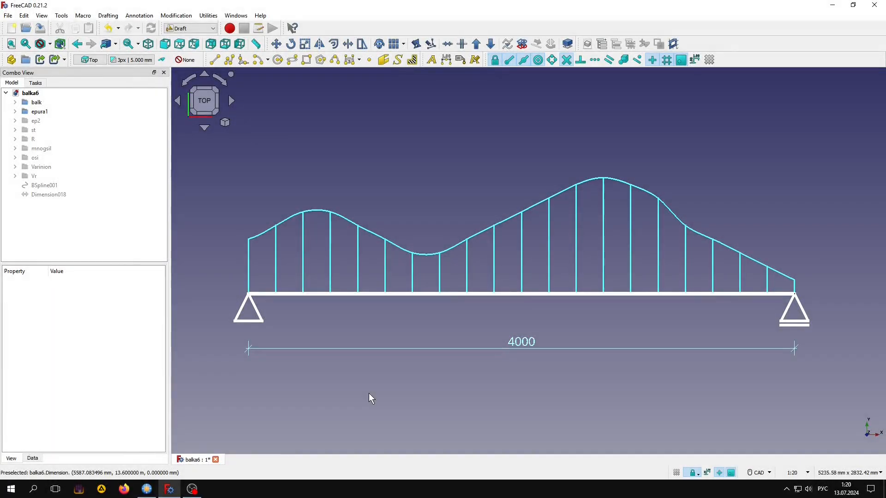
- Show the ep2 group with the straight-segment load diagram and hide the epura1 group
{"action": "left_click", "coordinate": [42, 120]}
{"action": "key", "text": "space"}
{"action": "left_click", "coordinate": [43, 113]}
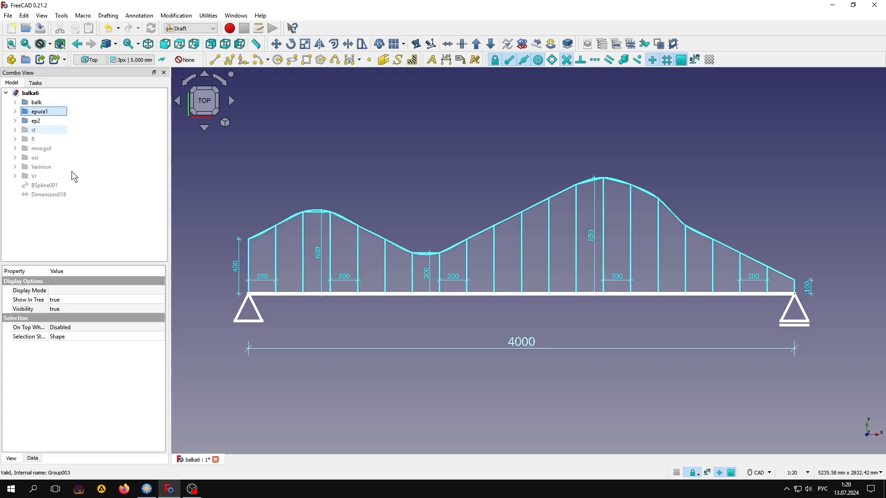
{"action": "key", "text": "space"}
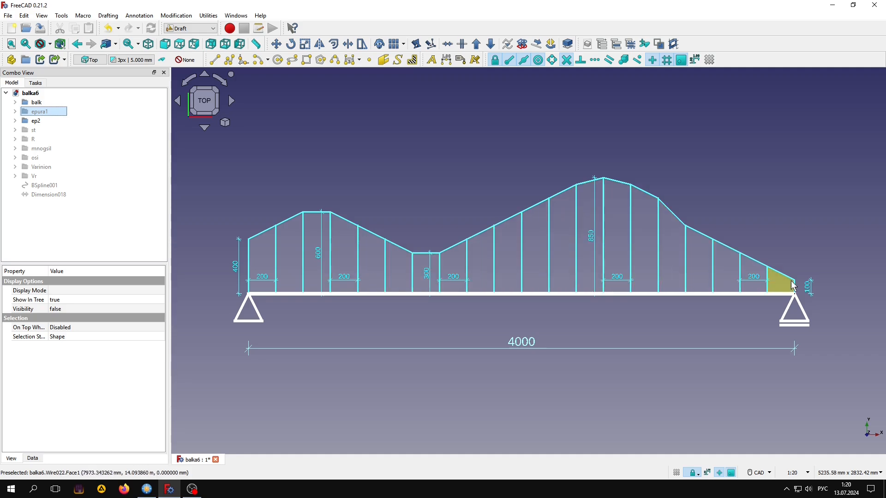
- Make the st construction-line group and the R force-arrow group visible on the load diagram
{"action": "scroll", "coordinate": [240, 263], "scroll_direction": "up", "scroll_amount": 2}
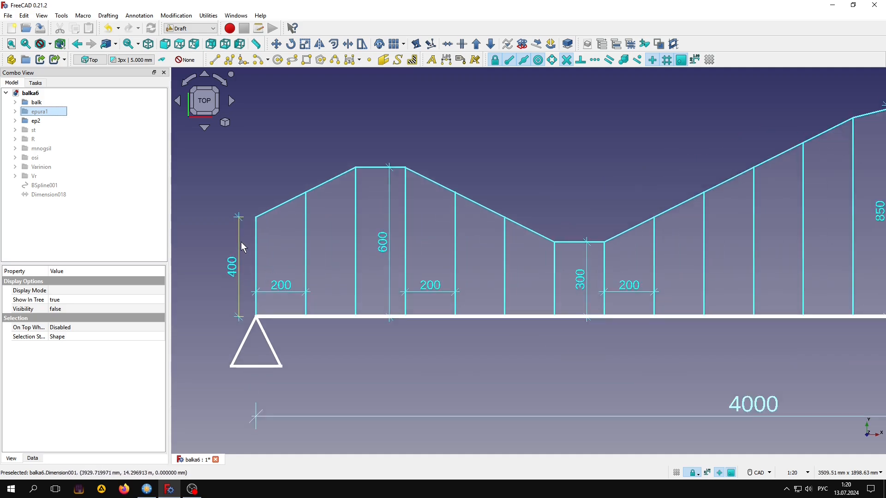
{"action": "scroll", "coordinate": [240, 242], "scroll_direction": "up", "scroll_amount": 4}
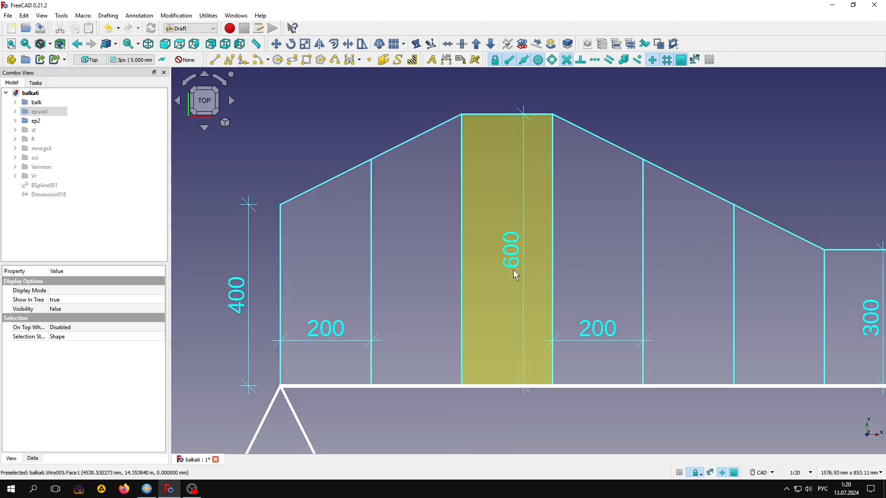
{"action": "left_click", "coordinate": [39, 133]}
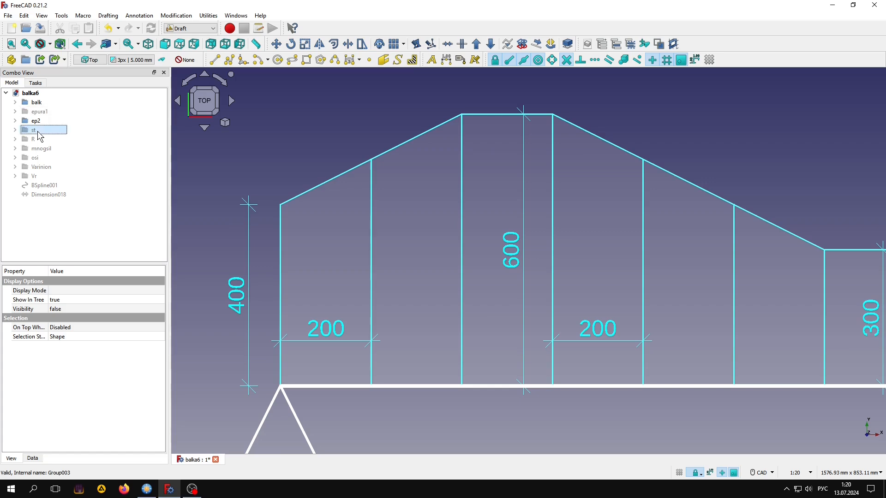
{"action": "key", "text": "space"}
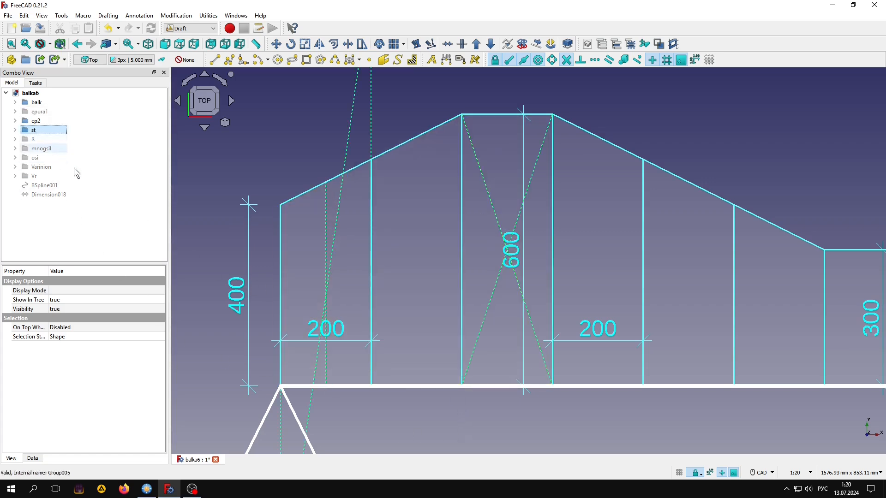
{"action": "left_click", "coordinate": [36, 140]}
{"action": "key", "text": "space"}
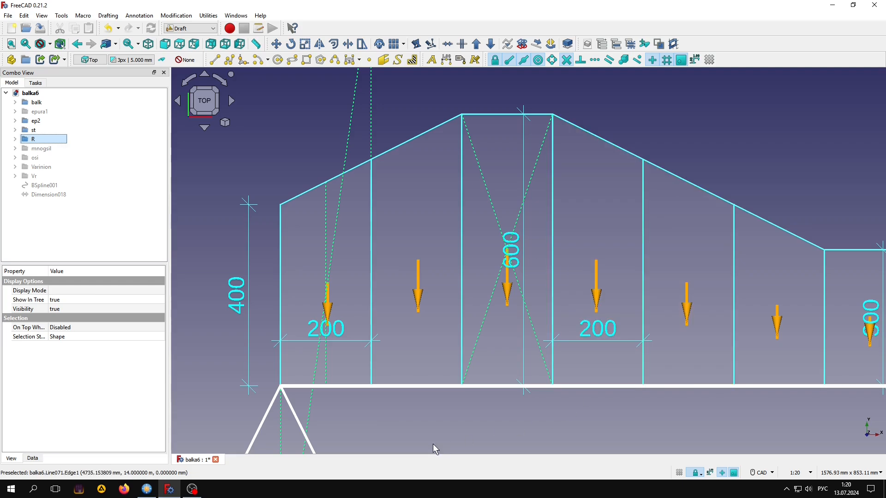
- Make the mnogsil group with the force polygon visible beside the beam
{"action": "scroll", "coordinate": [415, 432], "scroll_direction": "down", "scroll_amount": 5}
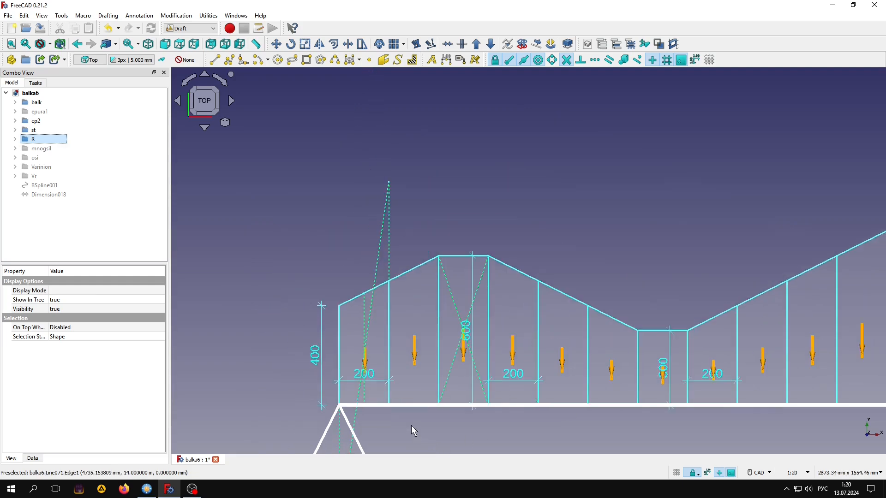
{"action": "scroll", "coordinate": [330, 363], "scroll_direction": "down", "scroll_amount": 4}
{"action": "middle_click_drag", "start_coordinate": [332, 364], "coordinate": [289, 300]}
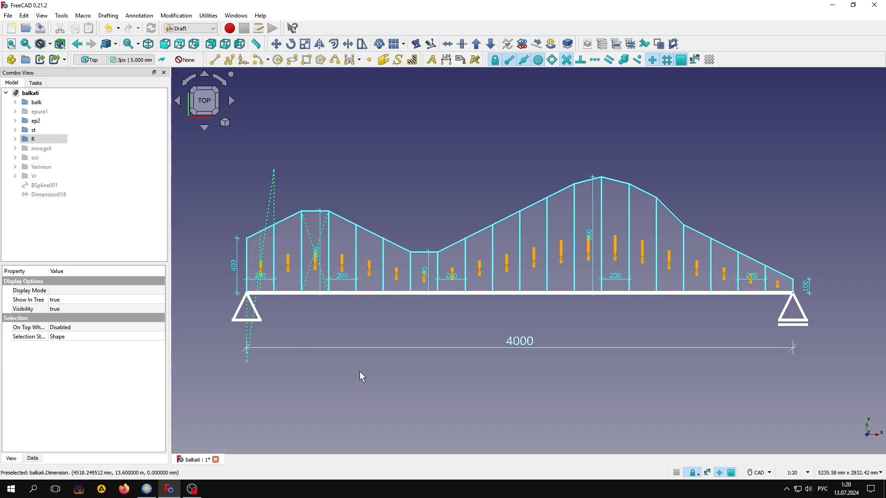
{"action": "left_click", "coordinate": [45, 148]}
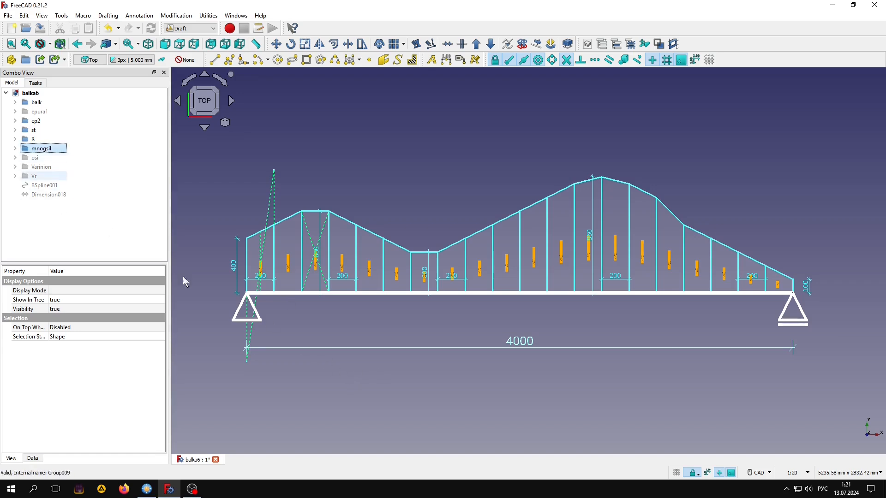
{"action": "scroll", "coordinate": [645, 360], "scroll_direction": "down", "scroll_amount": 1}
{"action": "middle_click_drag", "start_coordinate": [643, 358], "coordinate": [305, 322]}
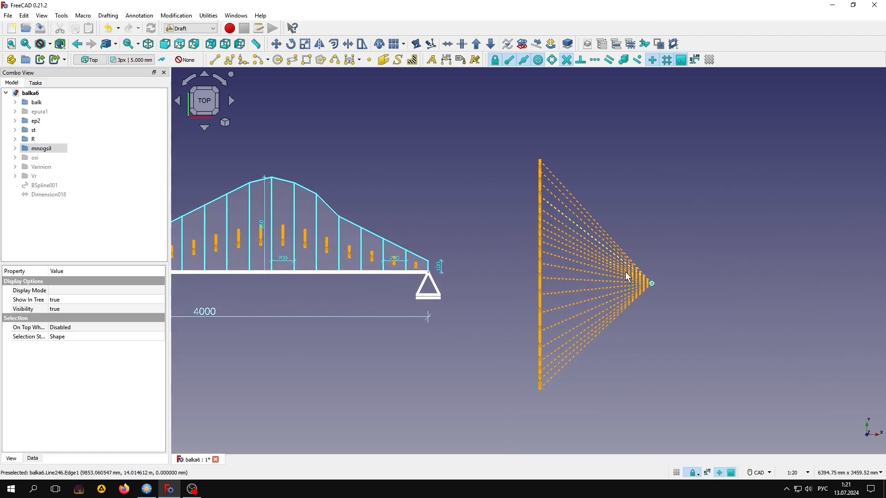
- Examine the force polygon's stacked vectors and rays from its upper end to its lower end
{"action": "scroll", "coordinate": [624, 272], "scroll_direction": "up", "scroll_amount": 2}
{"action": "middle_click_drag", "start_coordinate": [619, 272], "coordinate": [585, 290]}
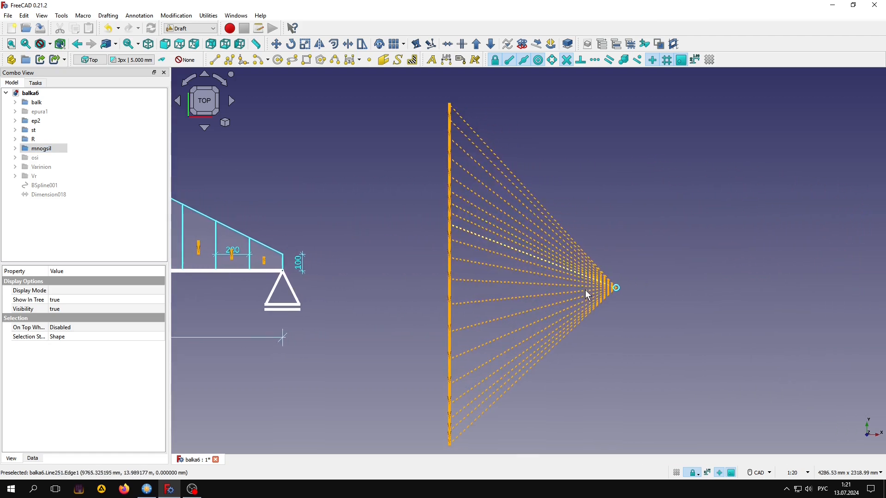
{"action": "scroll", "coordinate": [464, 102], "scroll_direction": "up", "scroll_amount": 8}
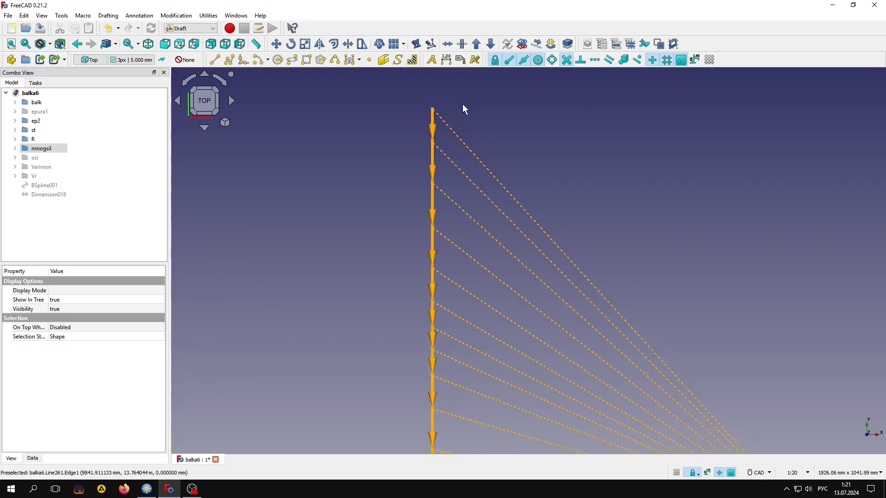
{"action": "mouse_move", "coordinate": [510, 235]}
{"action": "middle_mouse_down"}
{"action": "mouse_move", "coordinate": [531, 283]}
{"action": "mouse_move", "coordinate": [530, 184]}
{"action": "mouse_move", "coordinate": [524, 358]}
{"action": "mouse_move", "coordinate": [538, 185]}
{"action": "mouse_move", "coordinate": [516, 366]}
{"action": "mouse_move", "coordinate": [506, 228]}
{"action": "mouse_move", "coordinate": [494, 346]}
{"action": "mouse_move", "coordinate": [484, 225]}
{"action": "mouse_move", "coordinate": [487, 383]}
{"action": "mouse_move", "coordinate": [489, 233]}
{"action": "mouse_move", "coordinate": [505, 327]}
{"action": "mouse_move", "coordinate": [505, 200]}
{"action": "middle_mouse_up"}
{"action": "middle_click_drag", "start_coordinate": [499, 348], "coordinate": [509, 237]}
{"action": "scroll", "coordinate": [487, 334], "scroll_direction": "down", "scroll_amount": 1}
{"action": "scroll", "coordinate": [487, 332], "scroll_direction": "down", "scroll_amount": 7}
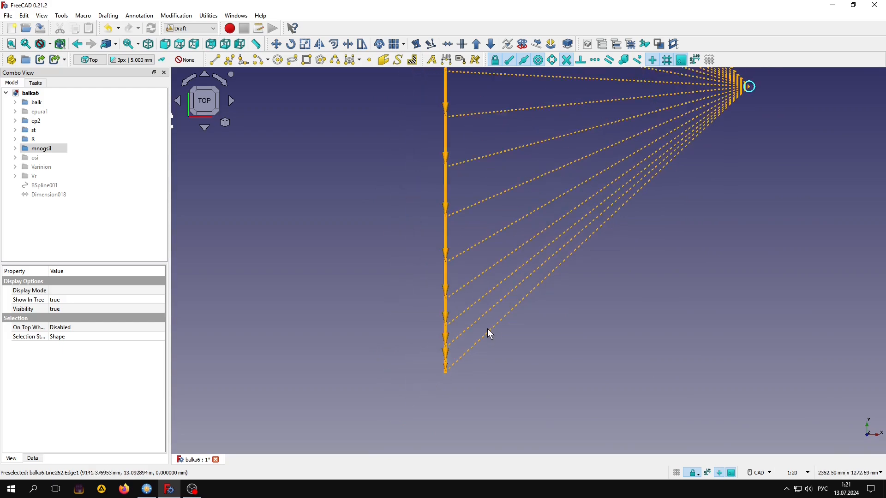
{"action": "scroll", "coordinate": [490, 329], "scroll_direction": "down", "scroll_amount": 1}
{"action": "mouse_move", "coordinate": [489, 326]}
{"action": "middle_mouse_down"}
{"action": "mouse_move", "coordinate": [743, 312]}
{"action": "mouse_move", "coordinate": [797, 292]}
{"action": "middle_mouse_up"}
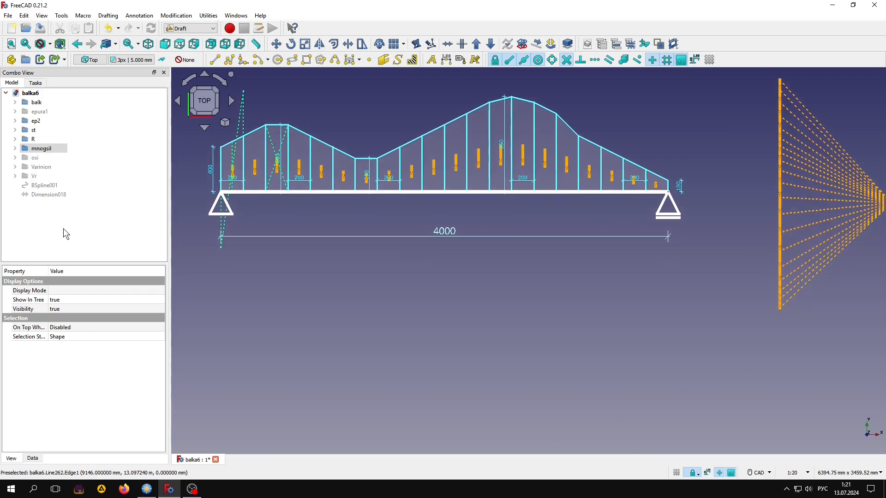
- Make the osi group with the vertical force axes below the beam visible
{"action": "left_click", "coordinate": [36, 158]}
{"action": "key", "text": "space"}
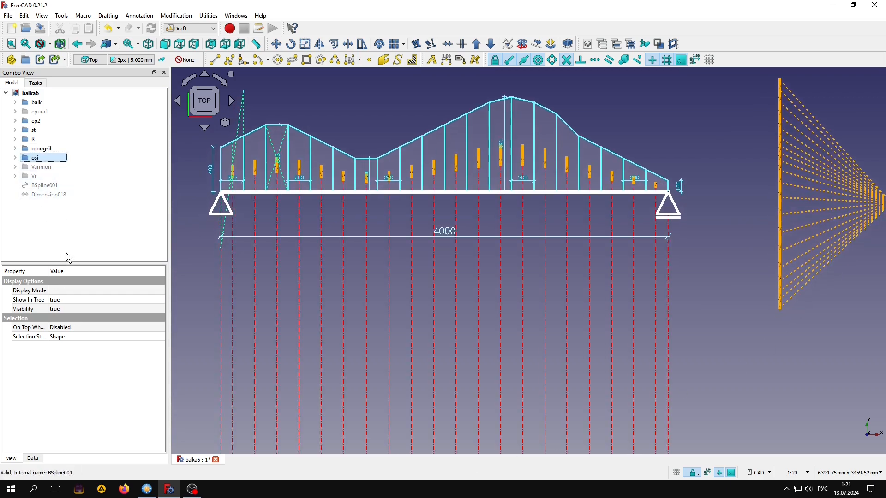
{"action": "left_click", "coordinate": [201, 368]}
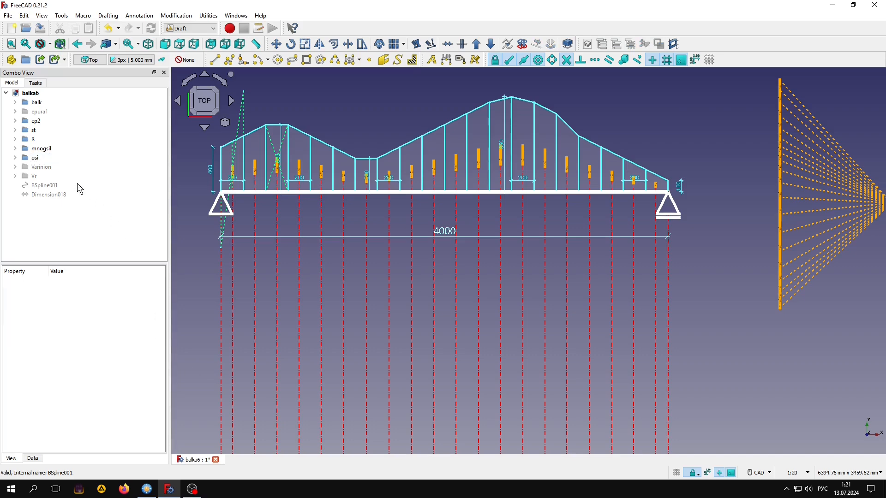
- Make the Varinion group and the Vr support-reaction group visible
{"action": "left_click", "coordinate": [48, 167]}
{"action": "scroll", "coordinate": [391, 295], "scroll_direction": "down", "scroll_amount": 1}
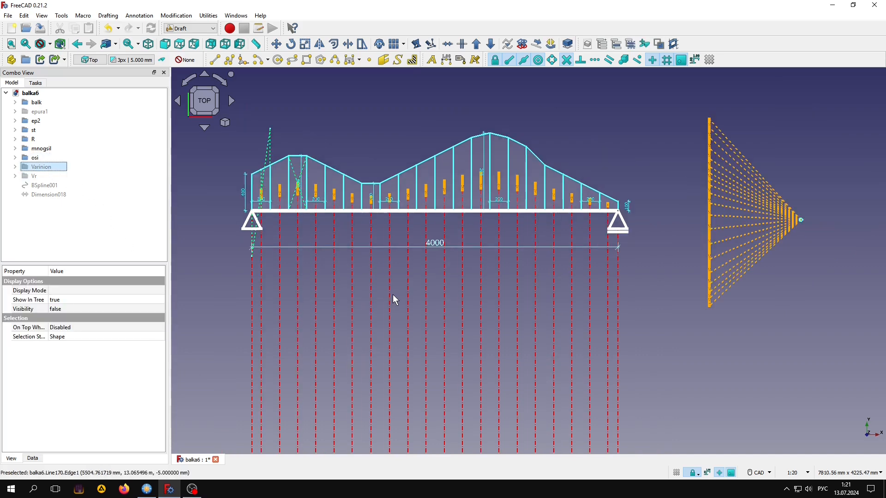
{"action": "middle_click_drag", "start_coordinate": [395, 275], "coordinate": [404, 221]}
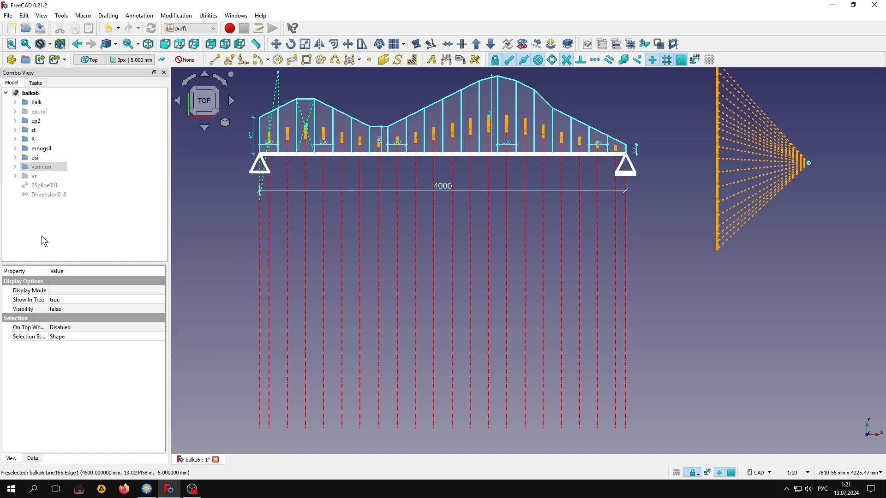
{"action": "key", "text": "space"}
{"action": "left_click", "coordinate": [35, 176]}
{"action": "key", "text": "space"}
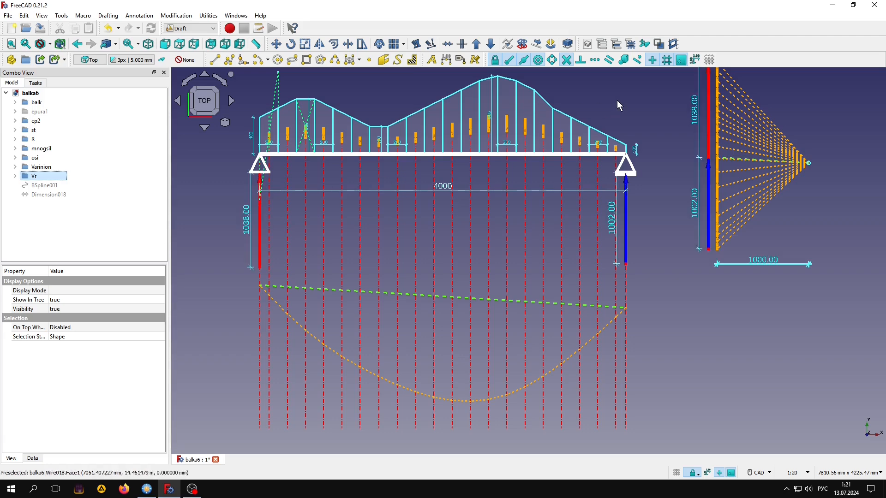
- Make the BSpline001 curve and its Dimension018 height dimension visible below the beam
{"action": "scroll", "coordinate": [796, 114], "scroll_direction": "up", "scroll_amount": 3}
{"action": "middle_click_drag", "start_coordinate": [780, 148], "coordinate": [703, 209]}
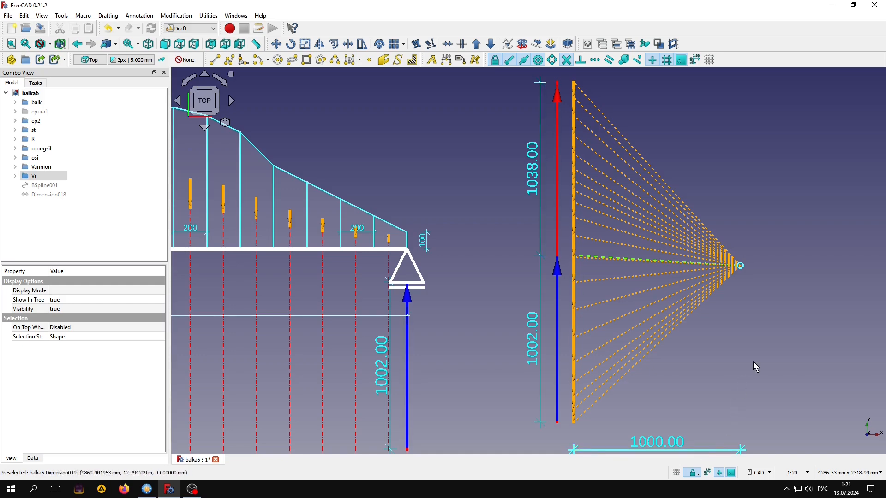
{"action": "scroll", "coordinate": [784, 289], "scroll_direction": "down", "scroll_amount": 4}
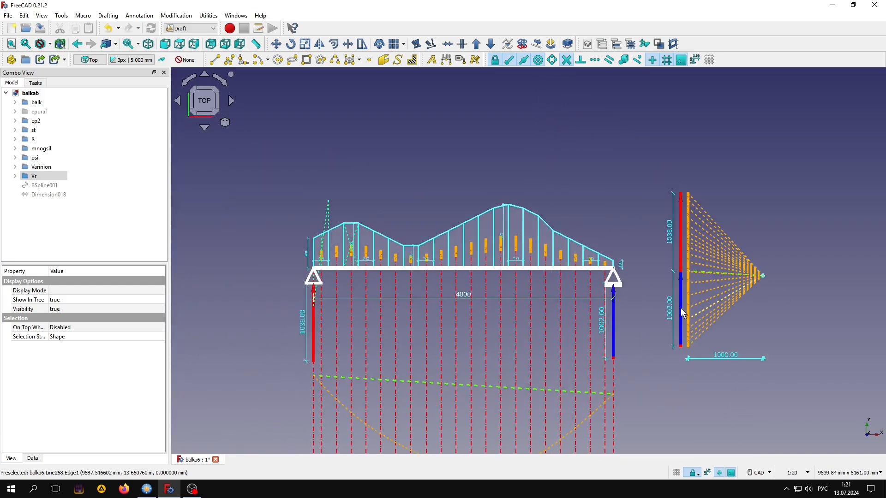
{"action": "middle_click_drag", "start_coordinate": [647, 294], "coordinate": [654, 227]}
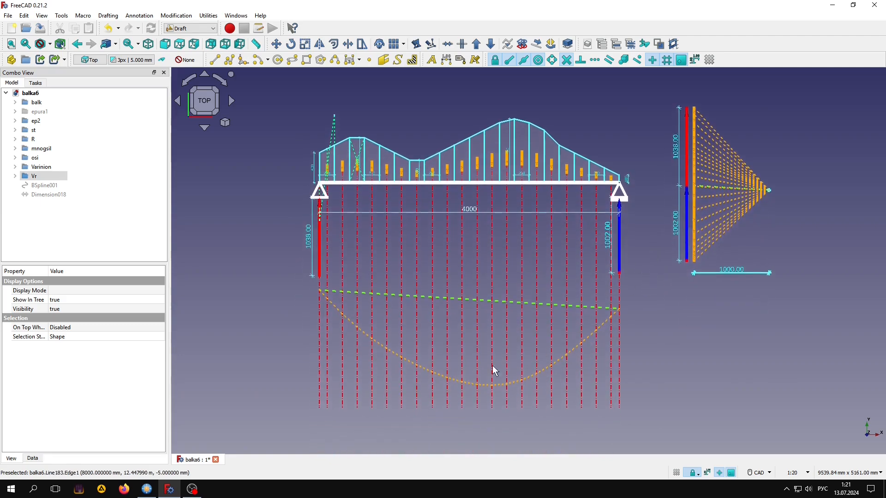
{"action": "scroll", "coordinate": [445, 388], "scroll_direction": "up", "scroll_amount": 2}
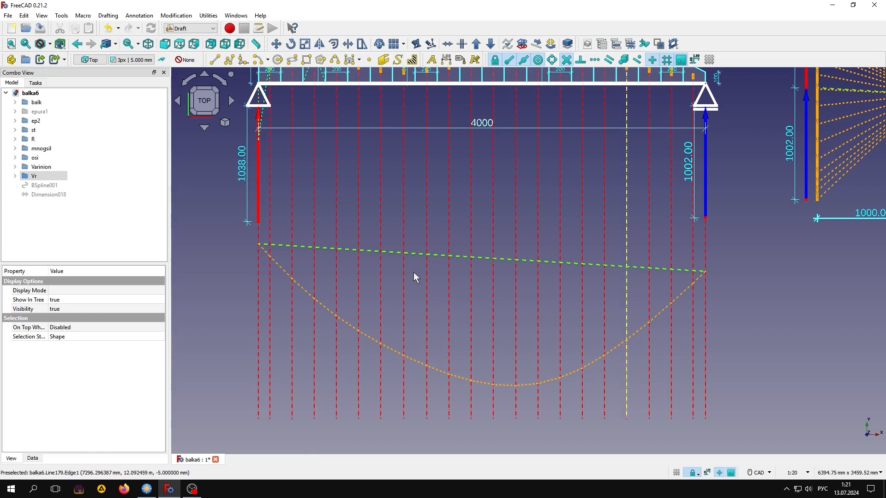
{"action": "left_click", "coordinate": [52, 187]}
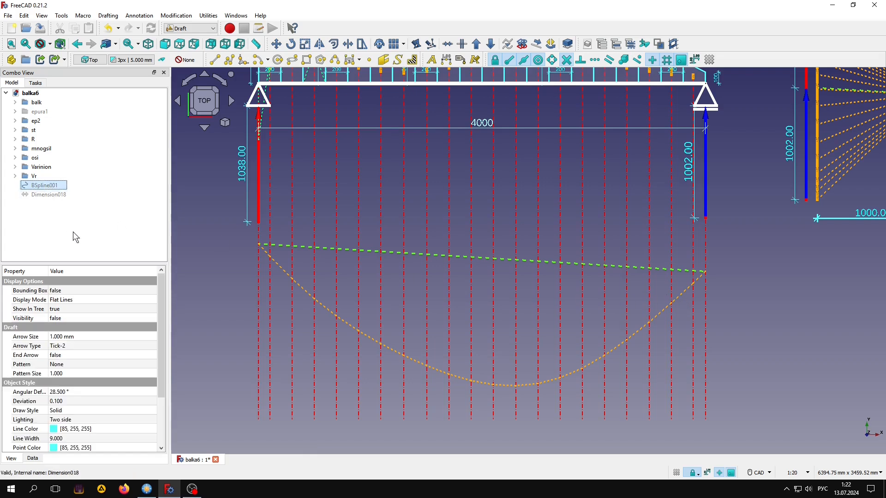
{"action": "left_click", "coordinate": [200, 351]}
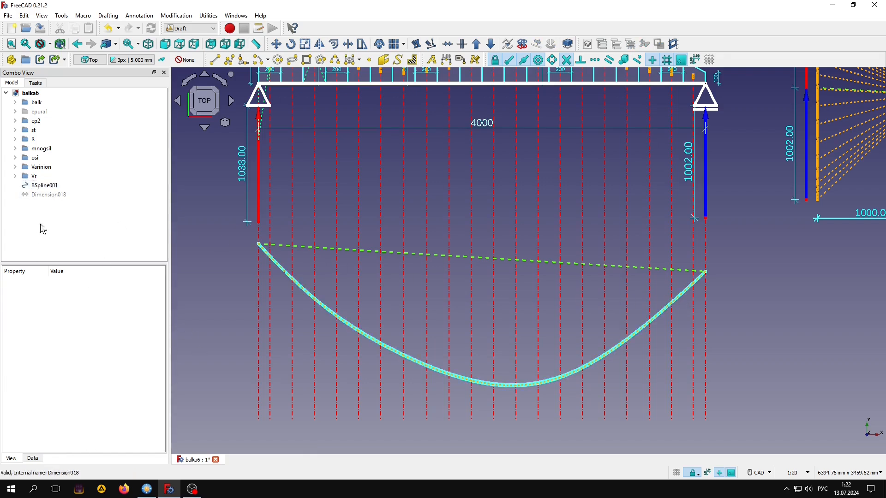
{"action": "left_click", "coordinate": [48, 194]}
{"action": "key", "text": "space"}
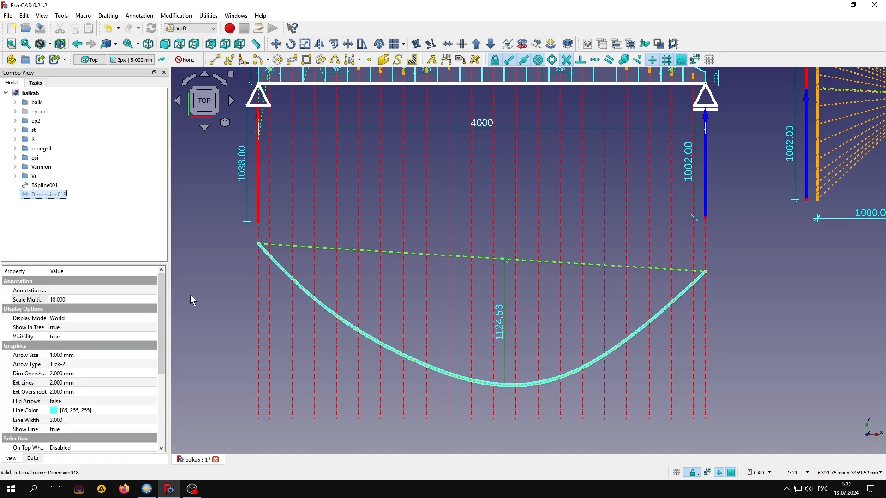
- Examine closely how the spline follows the dotted polygon near the curve's lowest point
{"action": "scroll", "coordinate": [487, 383], "scroll_direction": "up", "scroll_amount": 5}
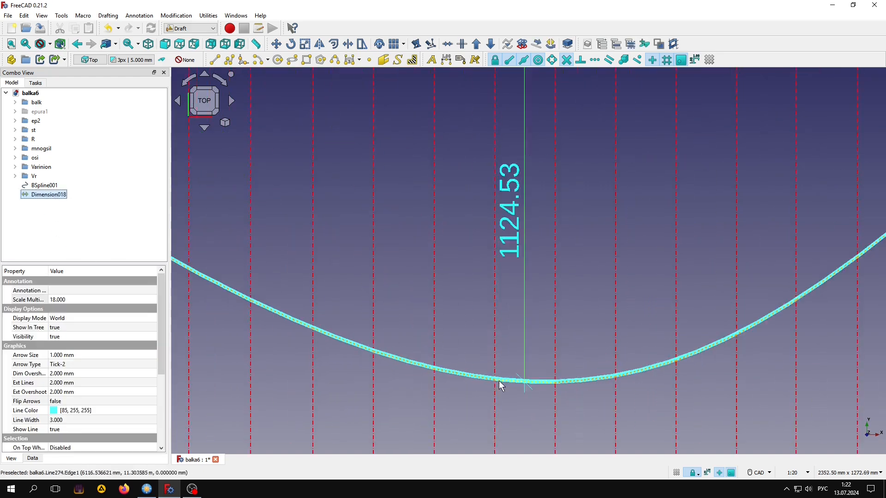
{"action": "scroll", "coordinate": [500, 382], "scroll_direction": "up", "scroll_amount": 10}
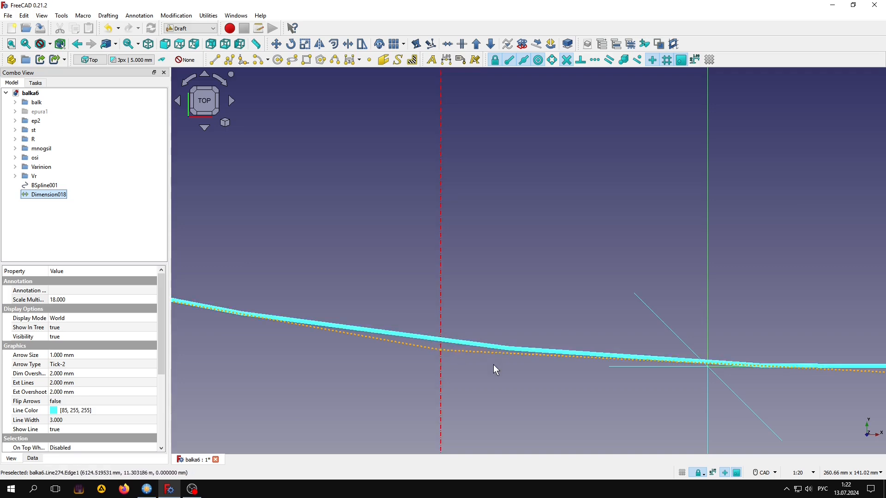
{"action": "scroll", "coordinate": [495, 367], "scroll_direction": "down", "scroll_amount": 12}
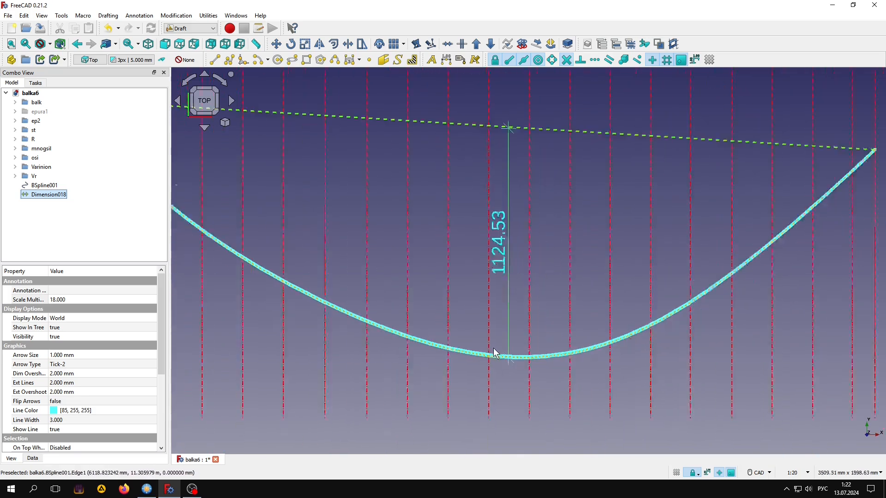
{"action": "scroll", "coordinate": [494, 348], "scroll_direction": "down", "scroll_amount": 4}
{"action": "middle_click_drag", "start_coordinate": [501, 300], "coordinate": [459, 375]}
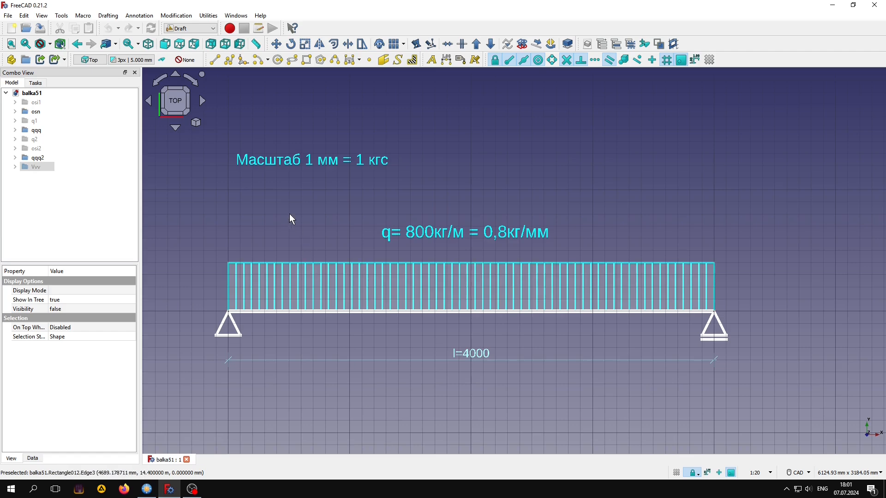
- Make the Vvv group with the R and Vl=Vr reaction formulas visible above the beam
{"action": "scroll", "coordinate": [283, 201], "scroll_direction": "up", "scroll_amount": 4}
{"action": "middle_click_drag", "start_coordinate": [313, 255], "coordinate": [316, 258]}
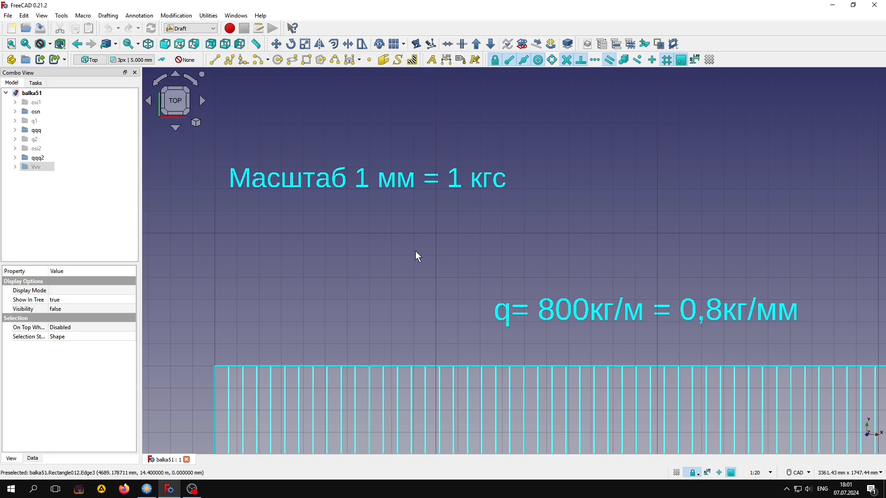
{"action": "scroll", "coordinate": [415, 252], "scroll_direction": "down", "scroll_amount": 4}
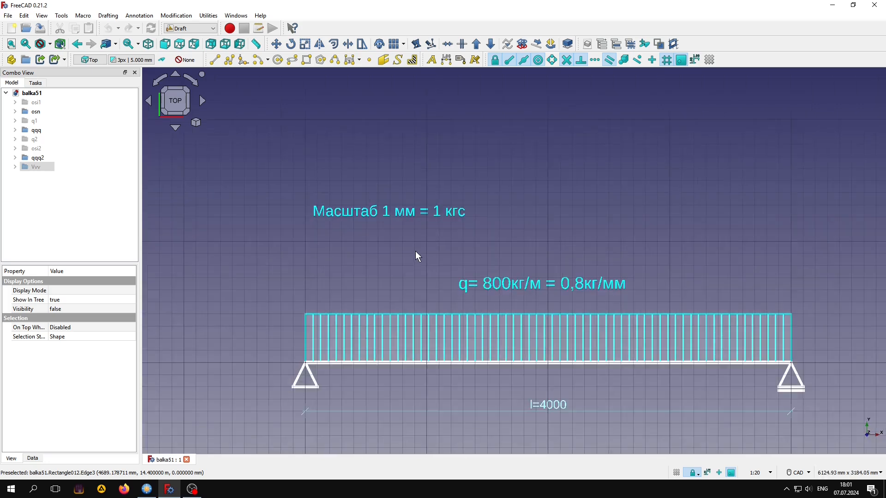
{"action": "middle_click_drag", "start_coordinate": [411, 249], "coordinate": [378, 213]}
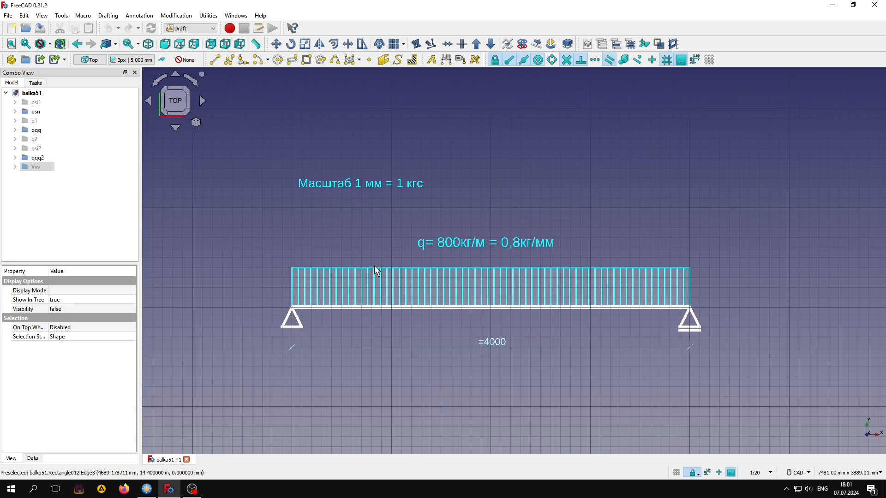
{"action": "left_click", "coordinate": [38, 168]}
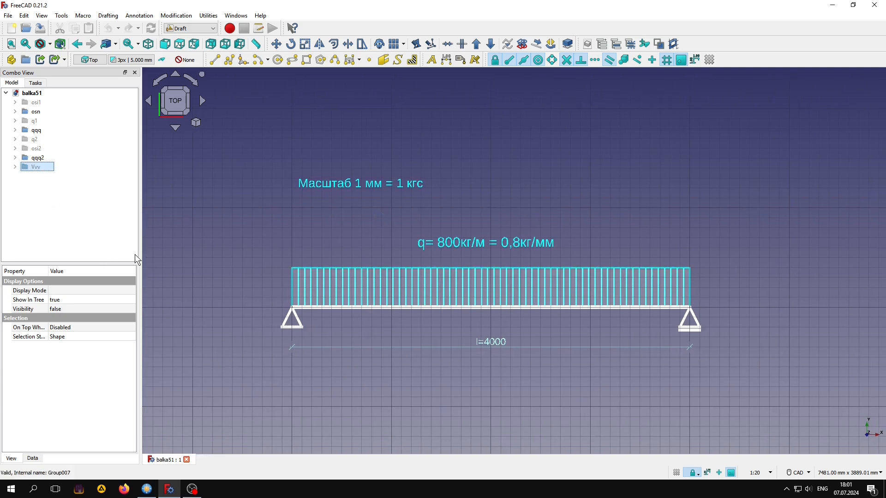
{"action": "key", "text": "space"}
{"action": "left_click", "coordinate": [443, 217]}
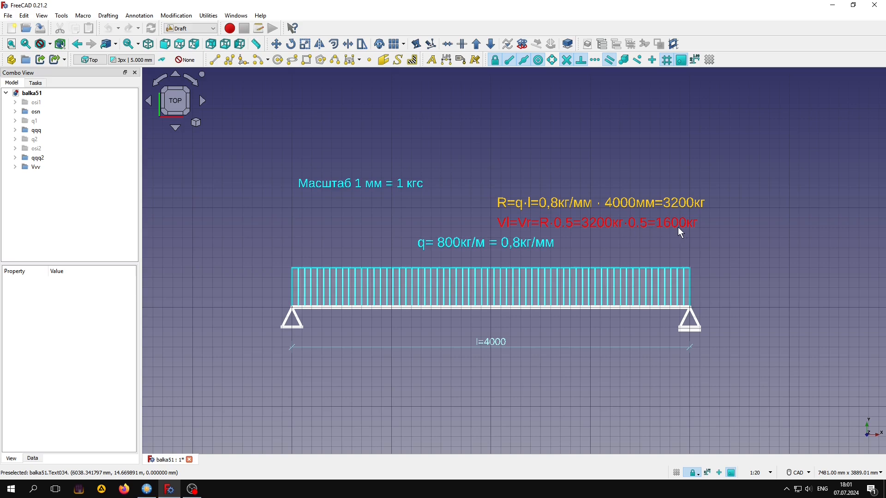
- Draw a vertical line 3200 mm straight down beside the beam's right end
{"action": "mouse_move", "coordinate": [496, 404]}
{"action": "middle_mouse_down"}
{"action": "mouse_move", "coordinate": [370, 366]}
{"action": "mouse_move", "coordinate": [370, 356]}
{"action": "middle_mouse_up"}
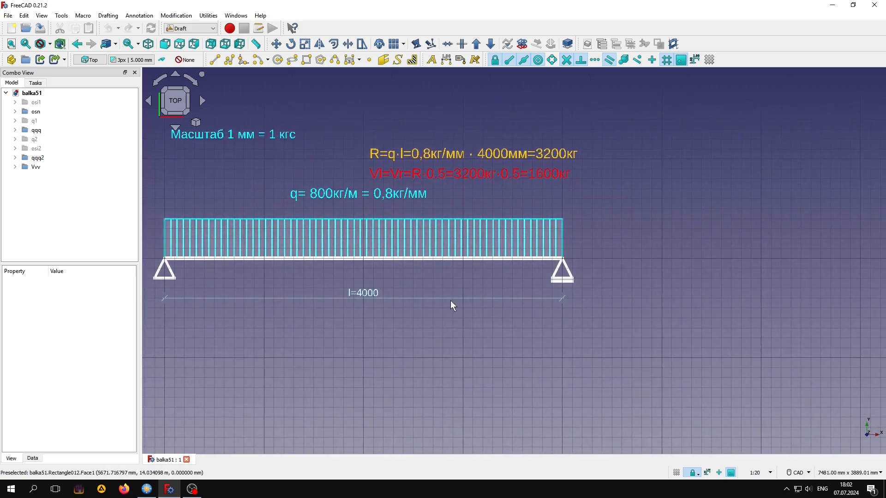
{"action": "left_click", "coordinate": [214, 60]}
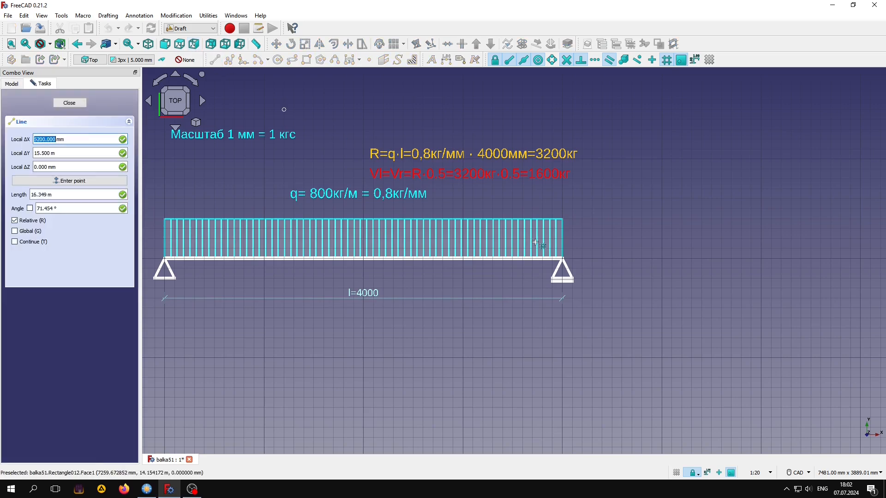
{"action": "left_click", "coordinate": [662, 159]}
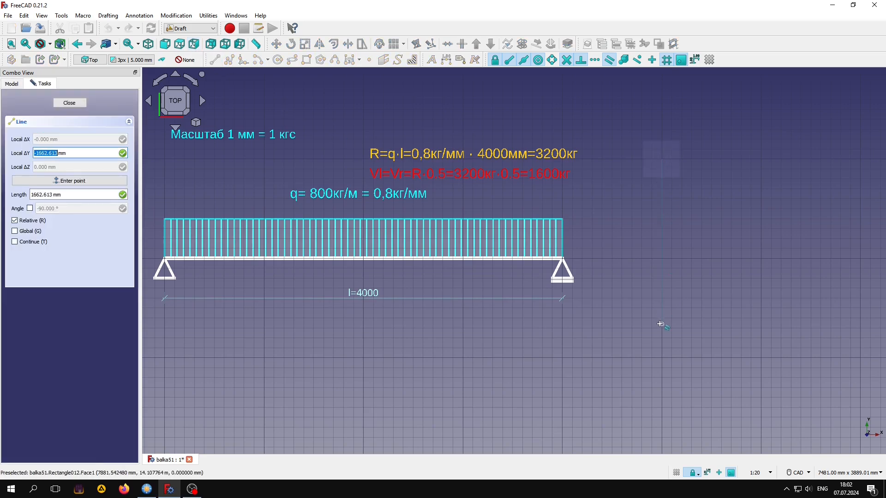
{"action": "type", "text": "-3200"}
{"action": "key", "text": "Return"}
- Apply the osn style to the 3200 mm line with its line colour changed to orange #ffaa00 and a 6 px width
{"action": "scroll", "coordinate": [656, 310], "scroll_direction": "down", "scroll_amount": 2}
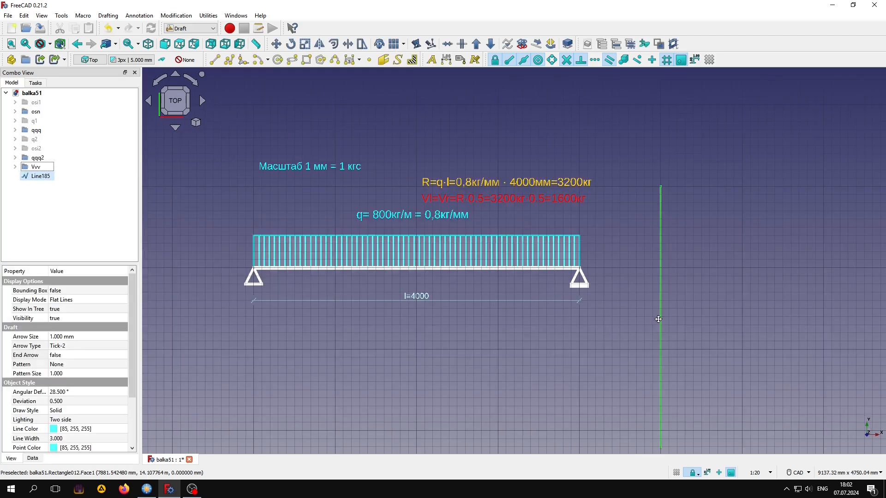
{"action": "middle_click_drag", "start_coordinate": [656, 318], "coordinate": [616, 281]}
{"action": "left_click", "coordinate": [650, 248]}
{"action": "left_click", "coordinate": [619, 231]}
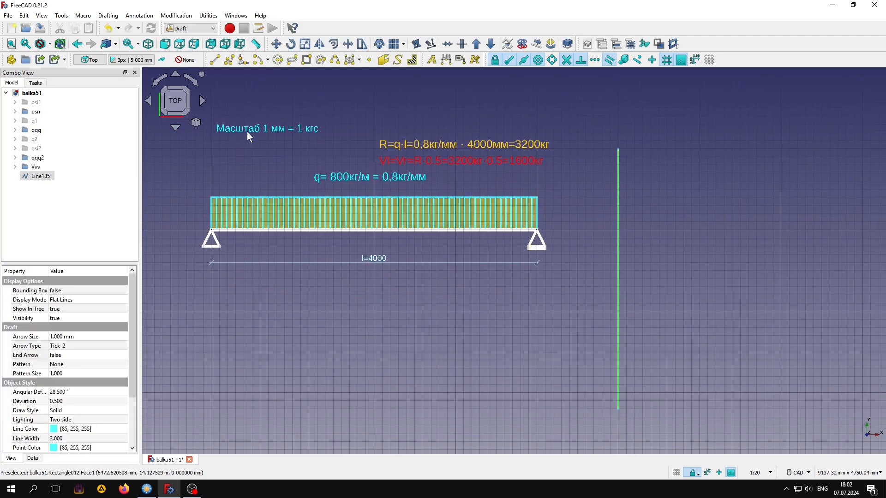
{"action": "left_click", "coordinate": [128, 62]}
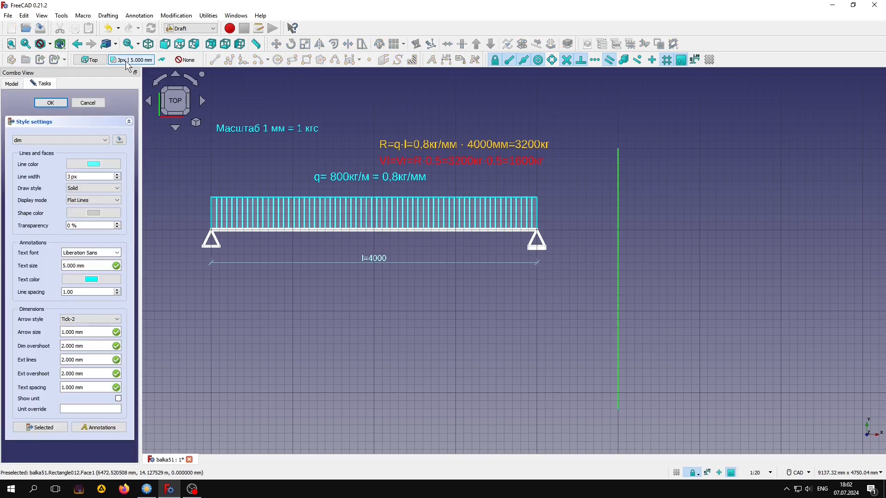
{"action": "left_click", "coordinate": [71, 139]}
{"action": "left_click", "coordinate": [49, 166]}
{"action": "left_click", "coordinate": [90, 164]}
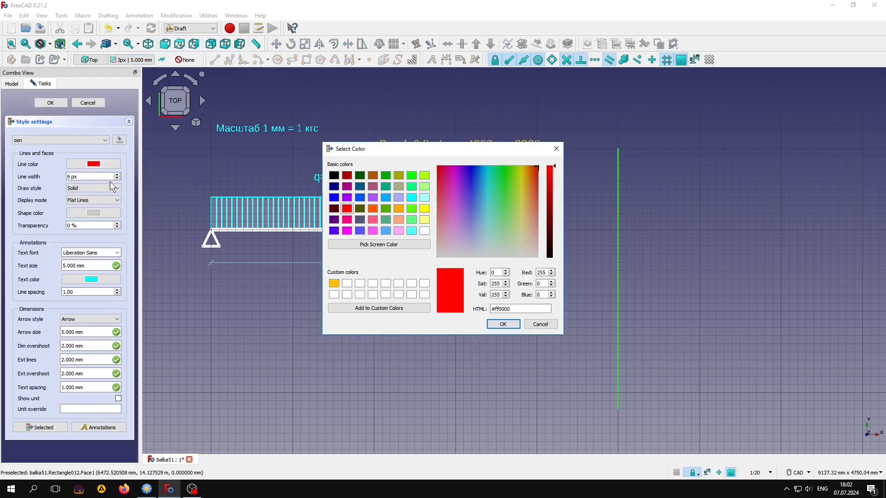
{"action": "left_click", "coordinate": [398, 209]}
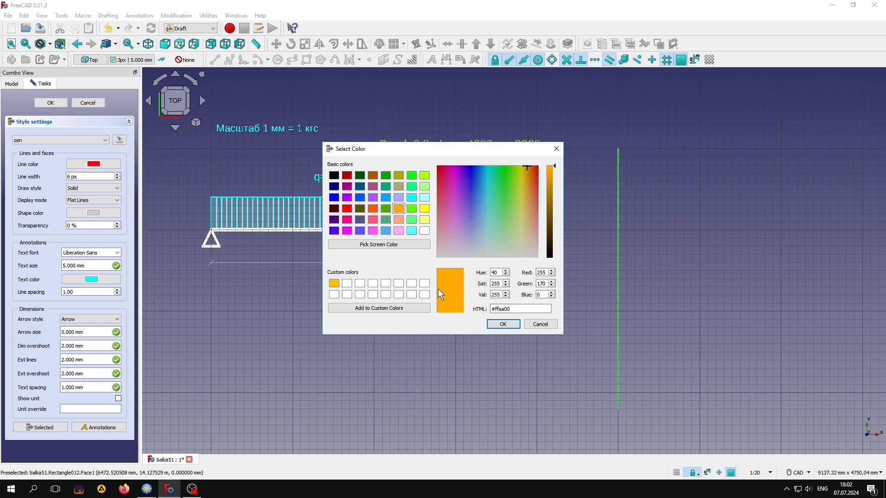
{"action": "left_click", "coordinate": [502, 325]}
{"action": "left_click", "coordinate": [50, 429]}
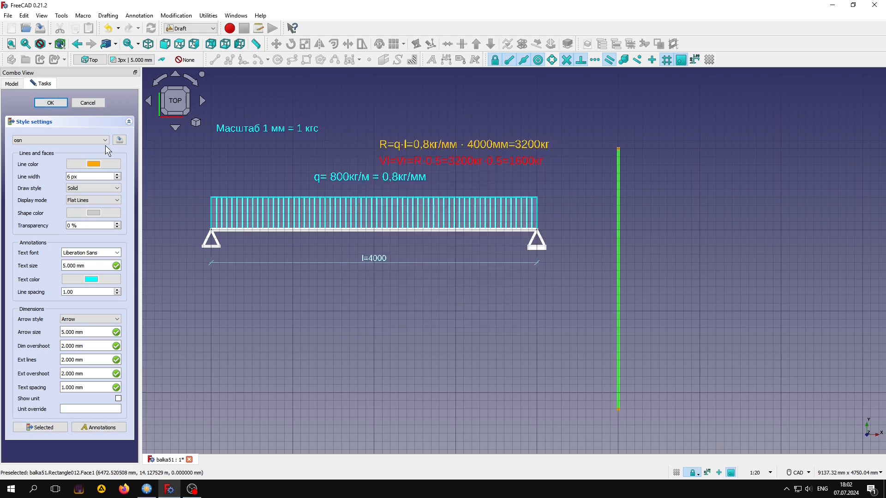
{"action": "left_click", "coordinate": [103, 102]}
- Set the orange line's arrow size to 50 mm and turn on its end arrow
{"action": "left_click", "coordinate": [51, 337]}
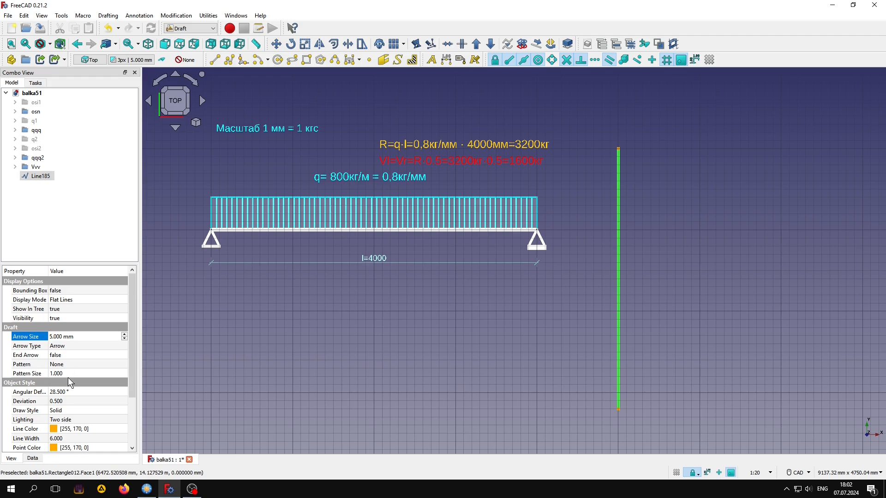
{"action": "type", "text": "0"}
{"action": "left_click", "coordinate": [70, 354]}
{"action": "left_click", "coordinate": [71, 354]}
{"action": "left_click", "coordinate": [64, 370]}
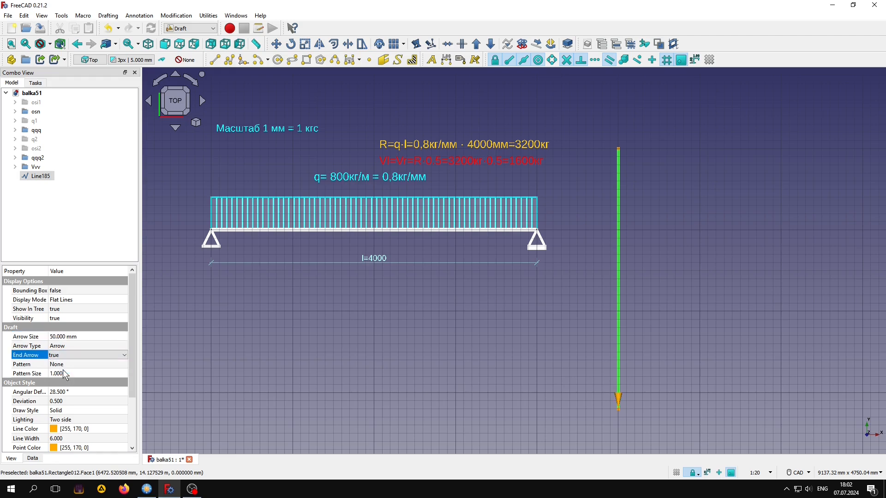
{"action": "left_click", "coordinate": [364, 384]}
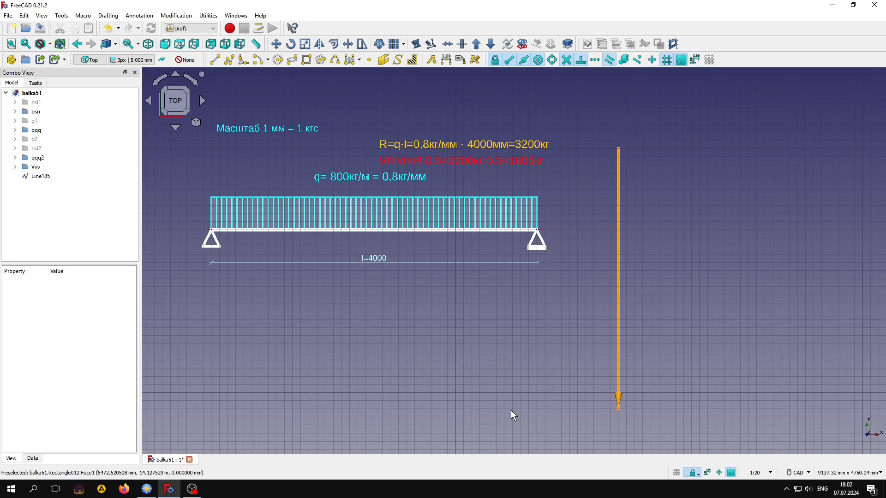
- Draw two lines over the orange force line, from its lower end to its midpoint and from the midpoint to its upper end
{"action": "left_click", "coordinate": [215, 60]}
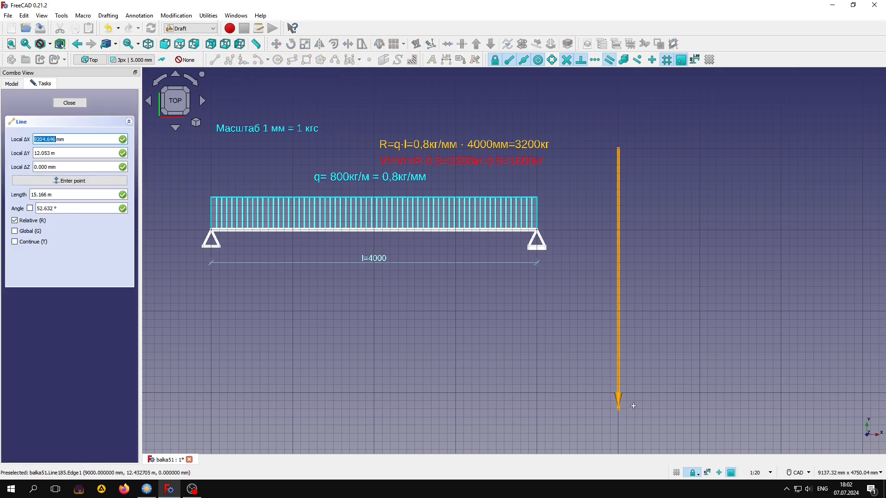
{"action": "left_click", "coordinate": [619, 408]}
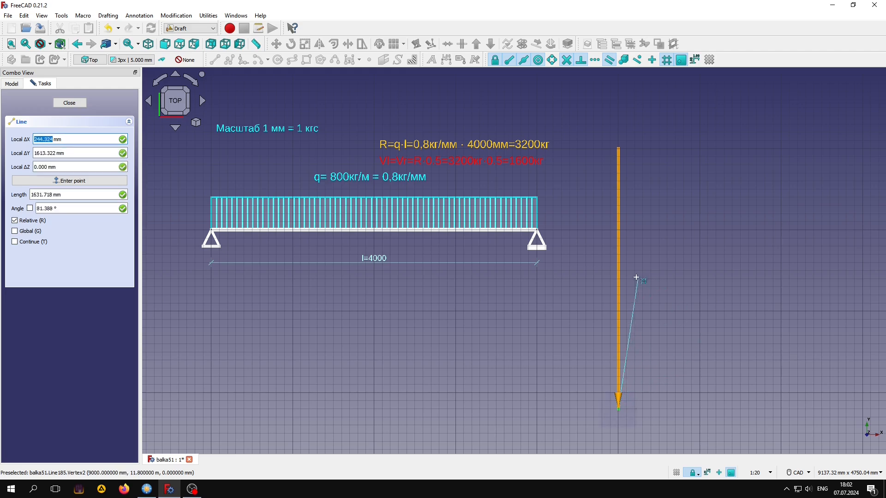
{"action": "left_click", "coordinate": [621, 284]}
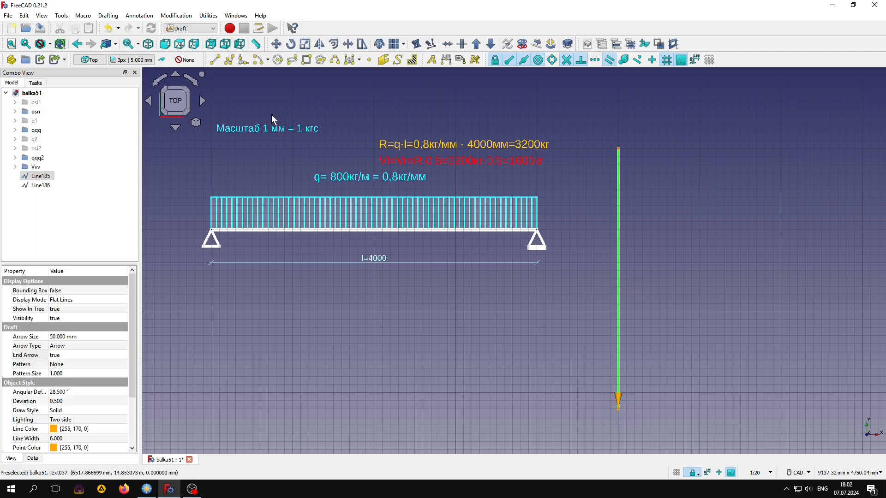
{"action": "left_click", "coordinate": [212, 62]}
{"action": "left_click", "coordinate": [619, 278]}
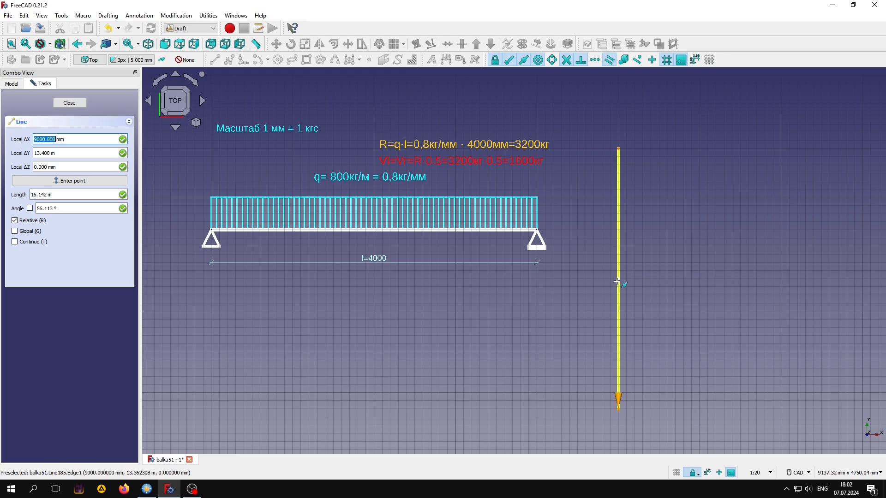
{"action": "left_click", "coordinate": [619, 149]}
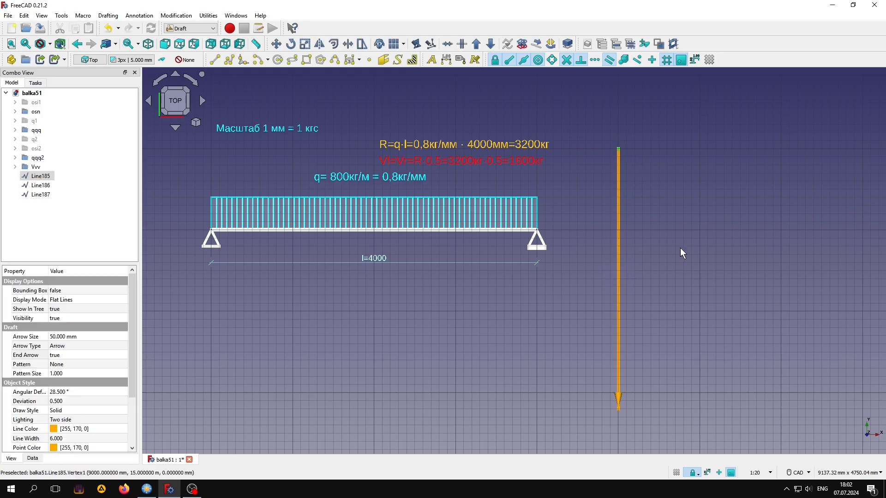
- Move the two half-length lines about 100 mm to the left of the orange force line
{"action": "left_click", "coordinate": [41, 194]}
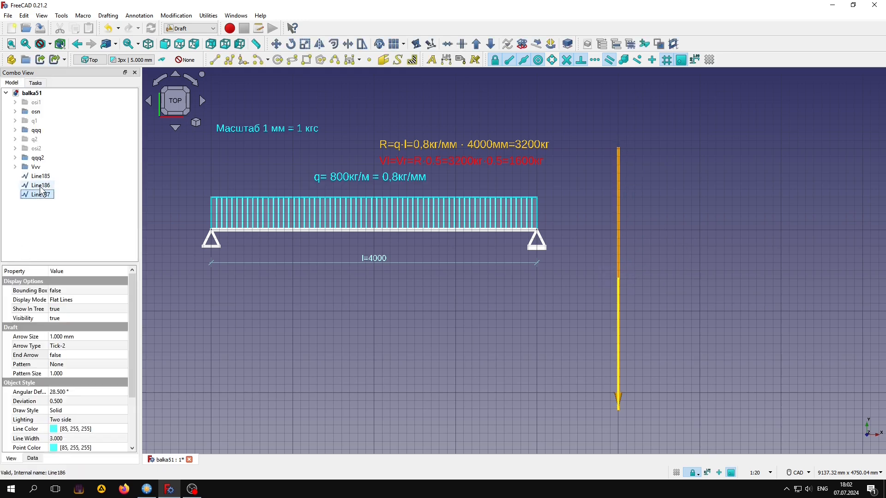
{"action": "left_click", "coordinate": [41, 185], "text": "ctrl"}
{"action": "left_click", "coordinate": [276, 44]}
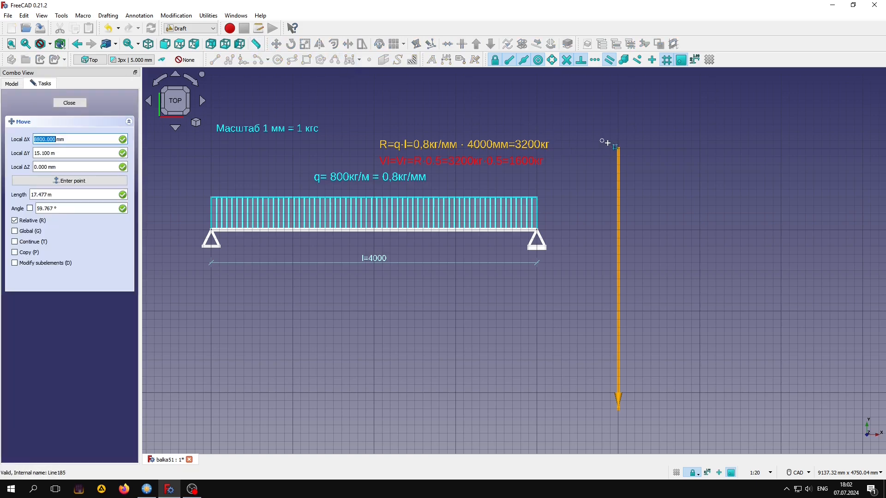
{"action": "left_click", "coordinate": [617, 150]}
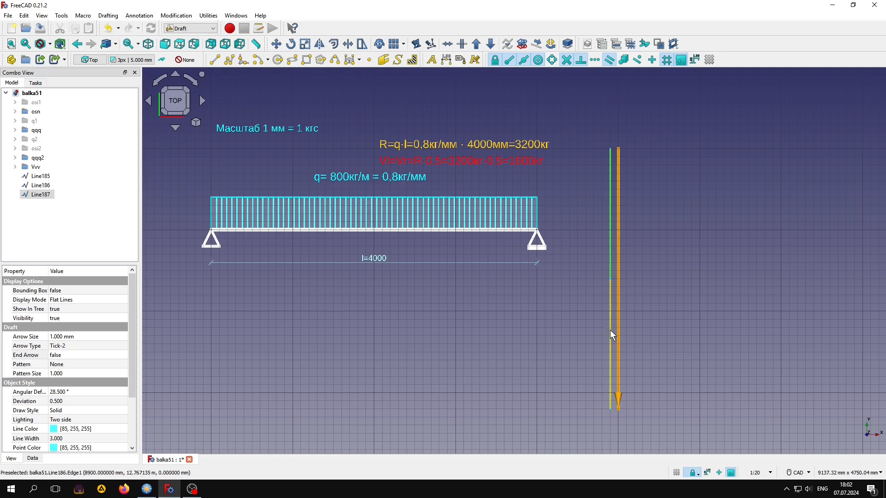
- Apply the unmodified osn style, red and 6 px wide, to both half-length lines
{"action": "left_click", "coordinate": [121, 60]}
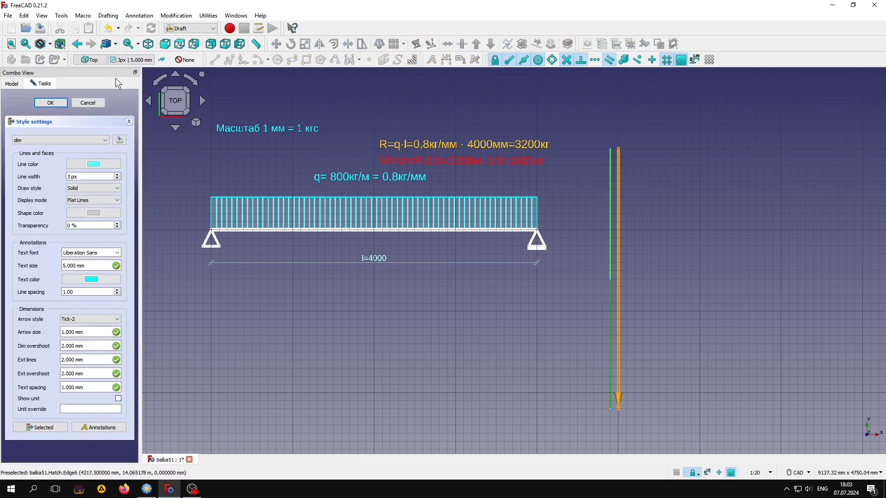
{"action": "left_click", "coordinate": [69, 140]}
{"action": "left_click", "coordinate": [43, 163]}
{"action": "left_click", "coordinate": [41, 427]}
{"action": "left_click", "coordinate": [91, 103]}
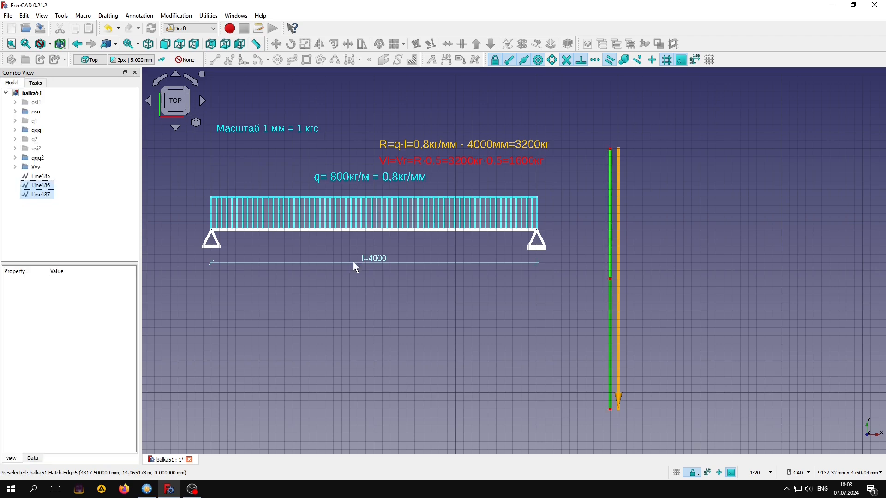
- Turn on the upper half line's end arrow and enlarge its arrow size to match the orange arrow
{"action": "left_click", "coordinate": [609, 240]}
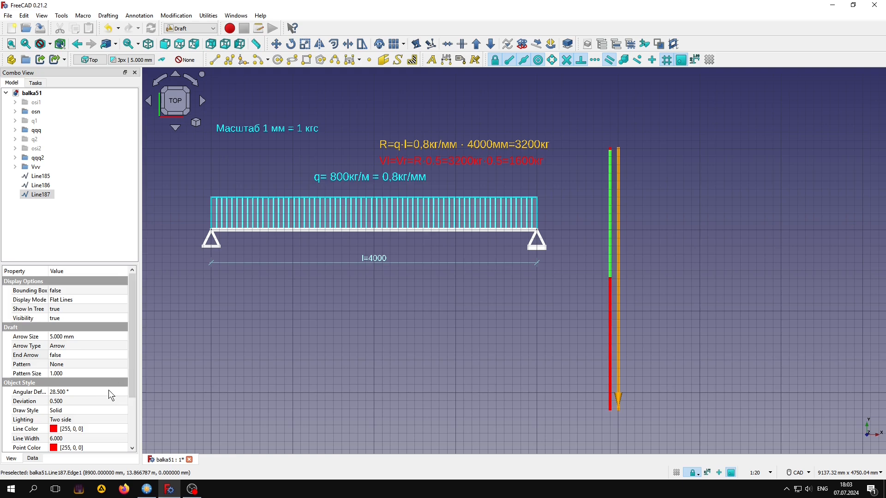
{"action": "left_click", "coordinate": [66, 353]}
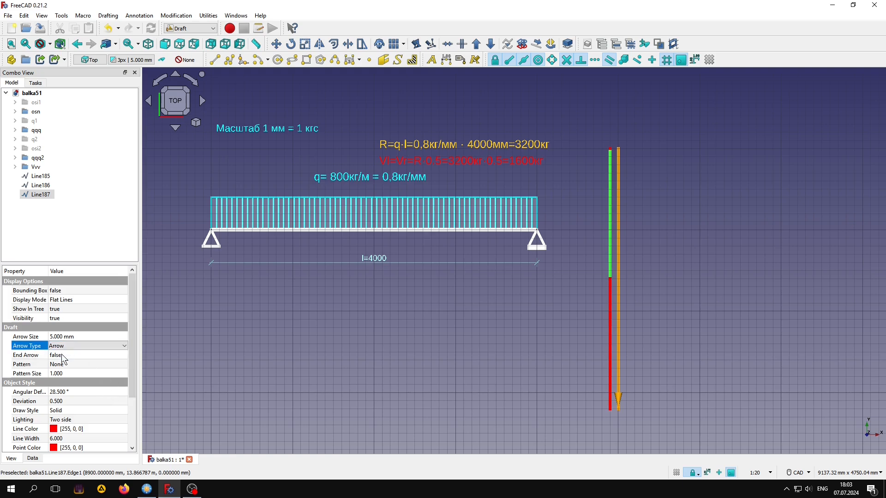
{"action": "left_click", "coordinate": [60, 356]}
{"action": "left_click", "coordinate": [57, 370]}
{"action": "left_click", "coordinate": [51, 337]}
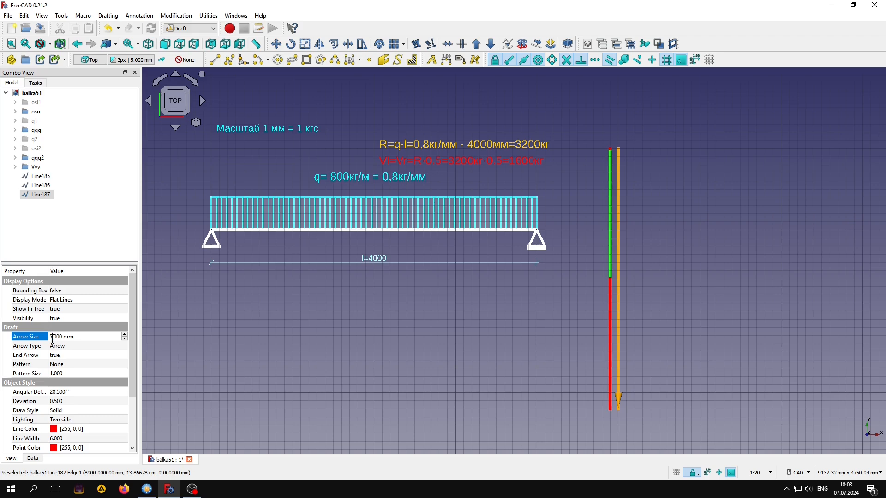
- Set the lower half line's line colour to blue #0000ff
{"action": "left_click", "coordinate": [608, 328]}
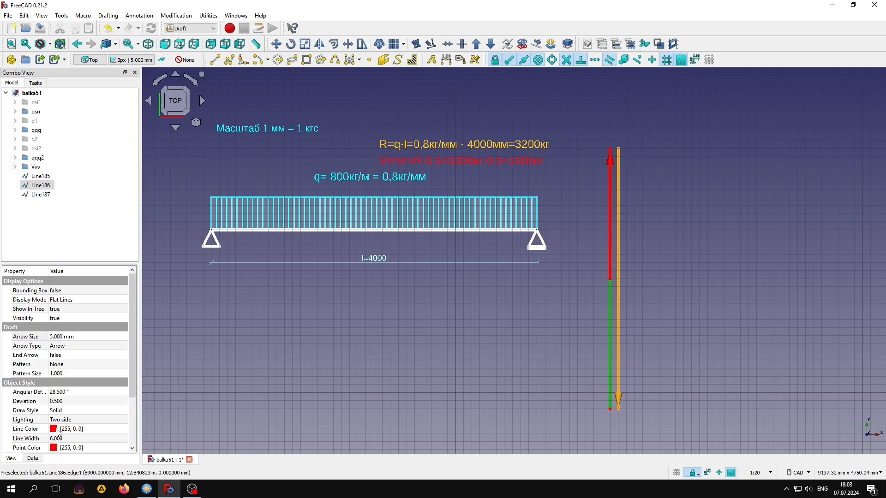
{"action": "left_click", "coordinate": [58, 429]}
{"action": "left_click", "coordinate": [126, 429]}
{"action": "left_click", "coordinate": [334, 196]}
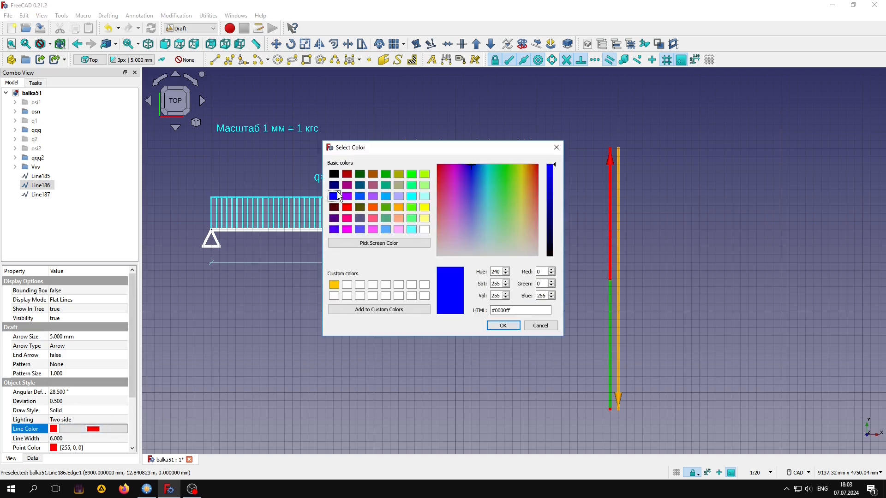
{"action": "left_click", "coordinate": [505, 326]}
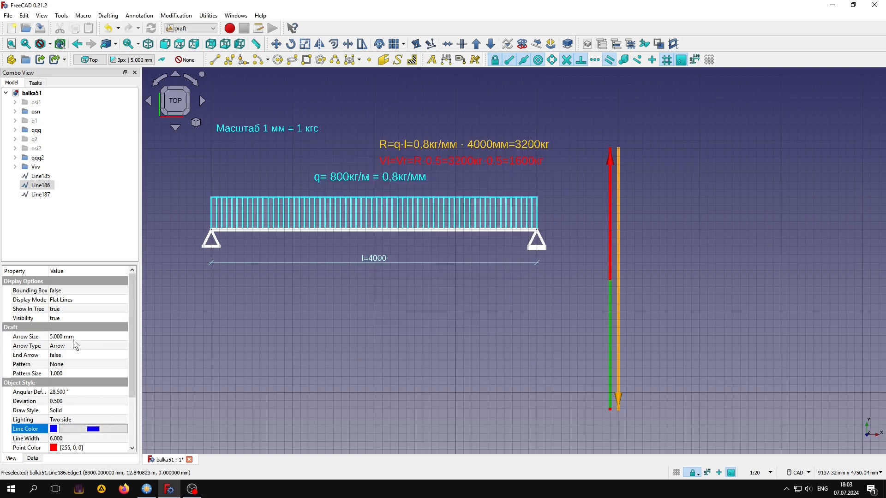
- Set the lower half line's arrow size to 50 mm and turn on its end arrow
{"action": "left_click", "coordinate": [53, 336]}
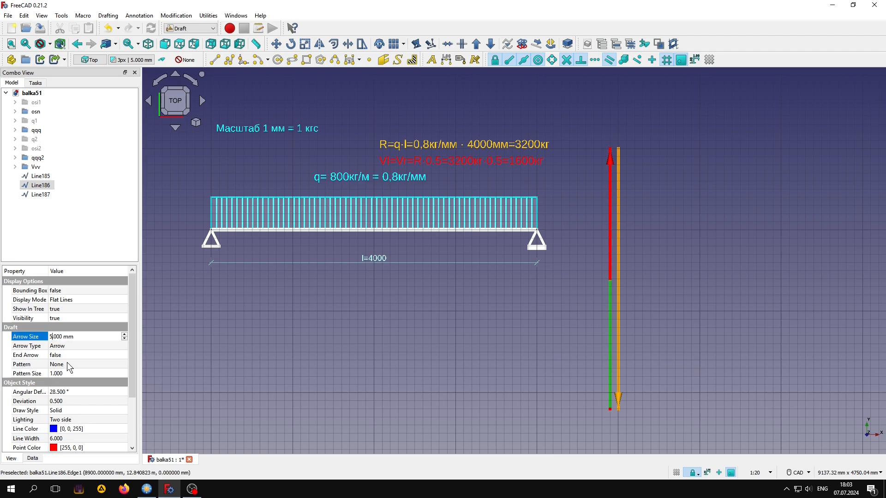
{"action": "left_click", "coordinate": [69, 355]}
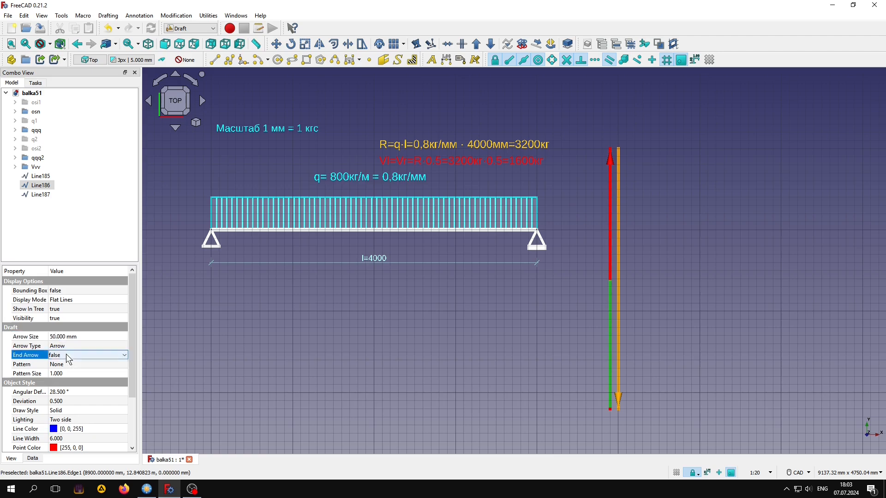
{"action": "left_click", "coordinate": [369, 378]}
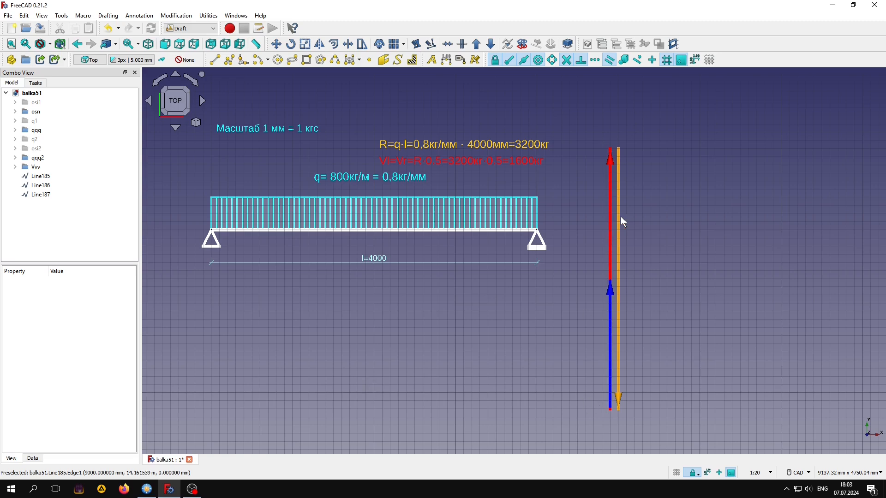
- Dimension the full length of the orange force arrow, placing the vertical dimension to the left of the red and blue arrows
{"action": "left_click", "coordinate": [447, 59]}
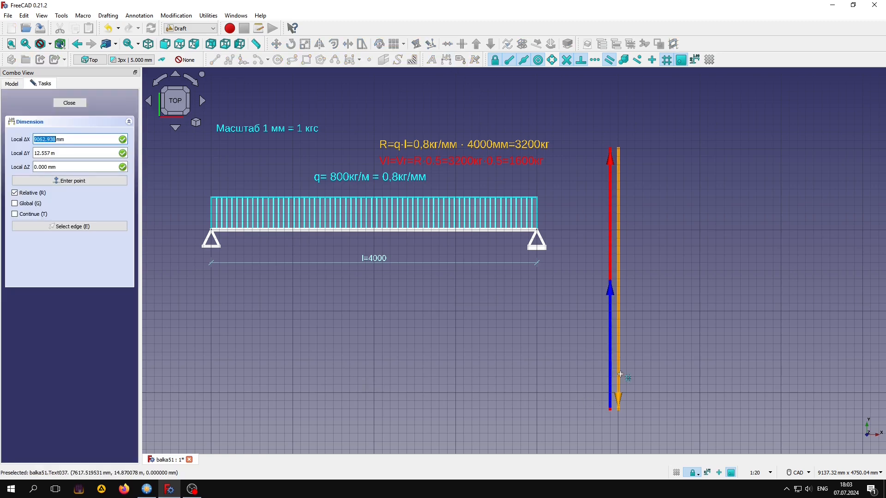
{"action": "left_click", "coordinate": [620, 409]}
{"action": "key", "text": "shift"}
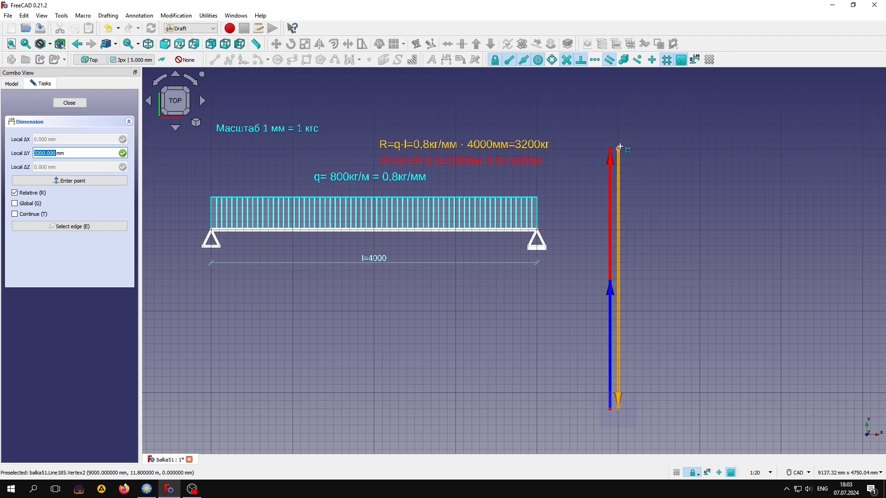
{"action": "left_click", "coordinate": [616, 148]}
{"action": "left_click", "coordinate": [579, 151]}
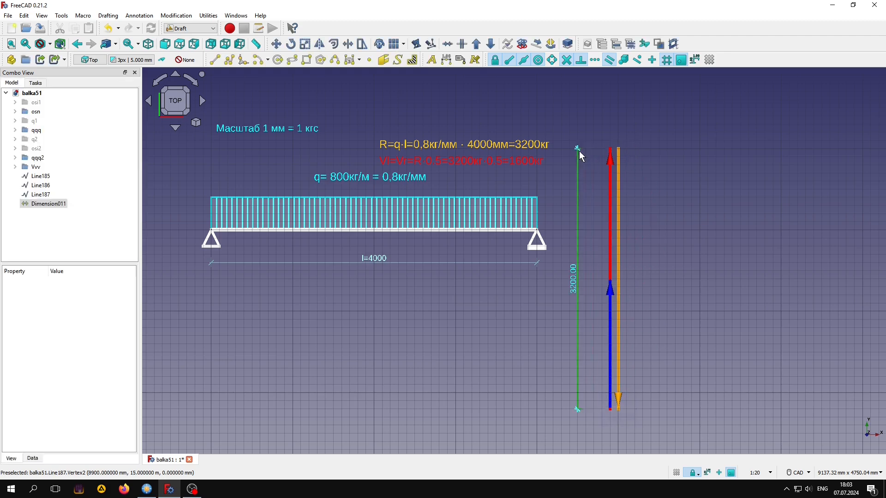
- Dimension the lengths of the red and blue arrows, aligning both dimensions between the arrows and the overall dimension
{"action": "left_click", "coordinate": [446, 59]}
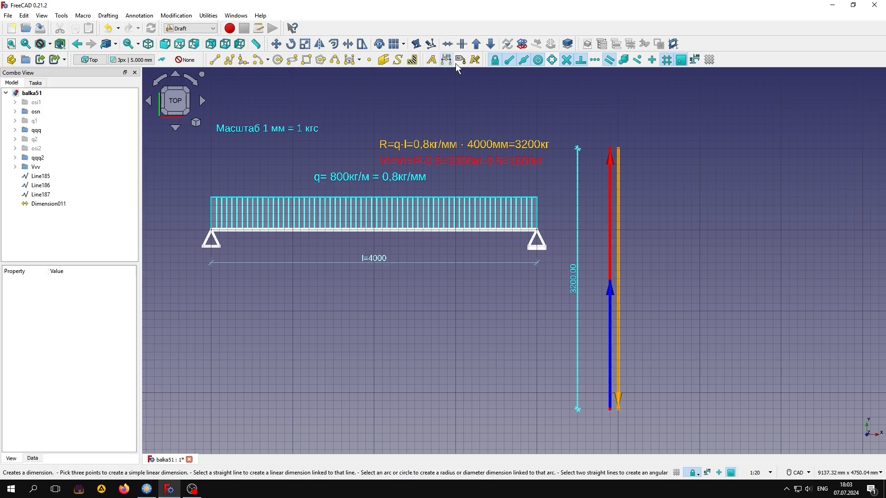
{"action": "left_click", "coordinate": [610, 279]}
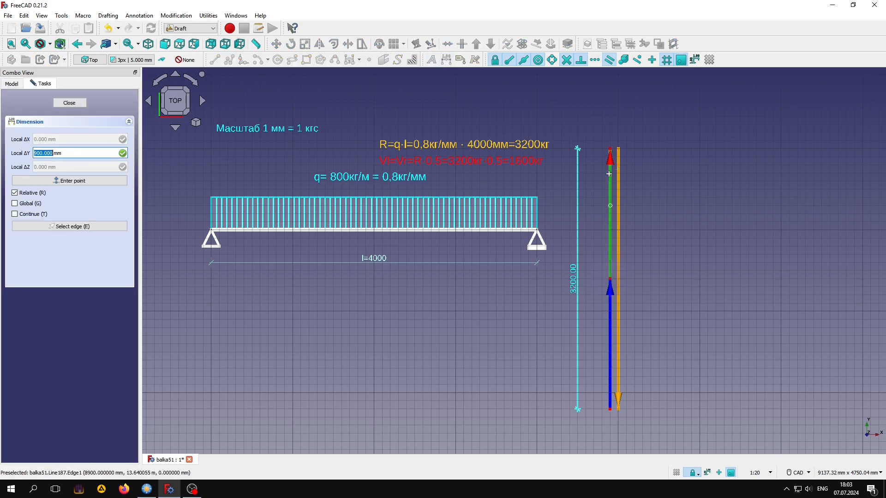
{"action": "left_click", "coordinate": [610, 149]}
{"action": "left_click", "coordinate": [593, 149]}
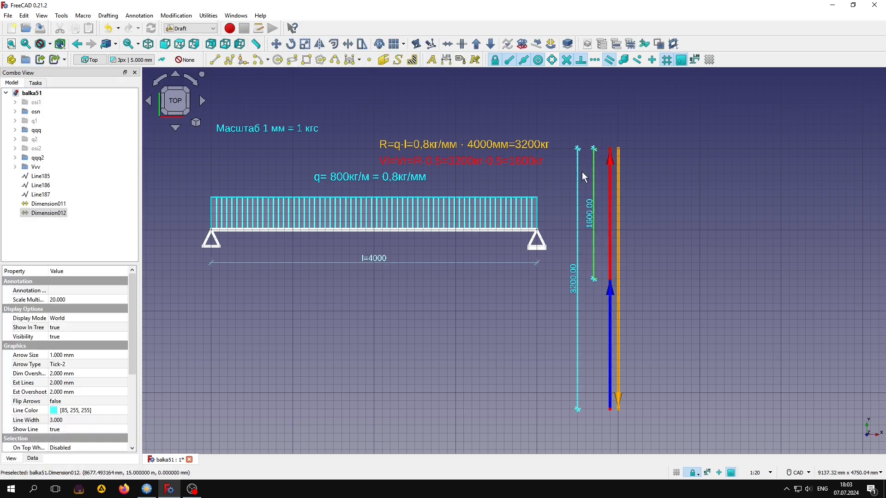
{"action": "left_click", "coordinate": [446, 60]}
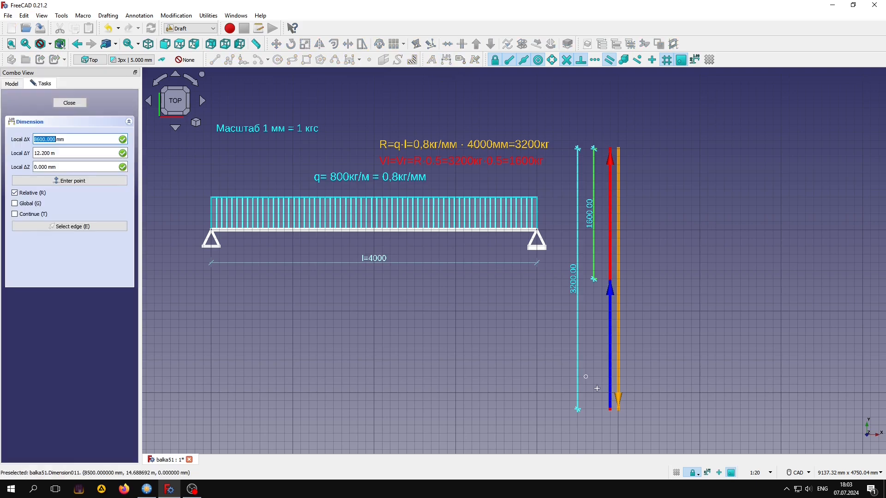
{"action": "left_click", "coordinate": [610, 408]}
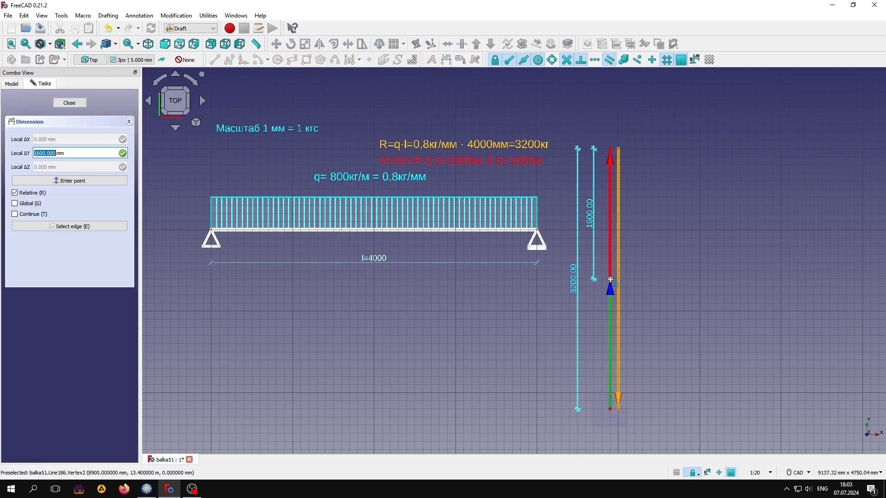
{"action": "left_click", "coordinate": [610, 280]}
{"action": "left_click", "coordinate": [594, 282]}
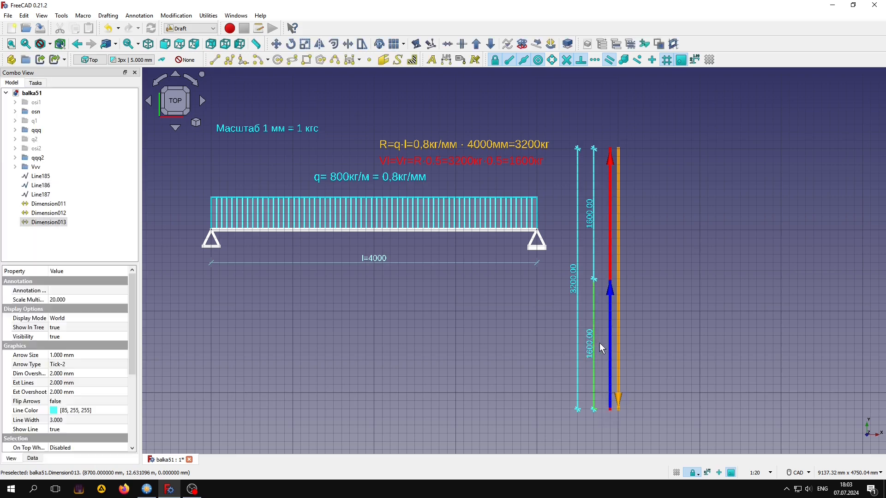
- Draw a horizontal line 1000 mm long to the right from the midpoint of the orange force line
{"action": "scroll", "coordinate": [713, 284], "scroll_direction": "up", "scroll_amount": 2}
{"action": "middle_click_drag", "start_coordinate": [712, 283], "coordinate": [509, 270]}
{"action": "scroll", "coordinate": [508, 277], "scroll_direction": "down", "scroll_amount": 1}
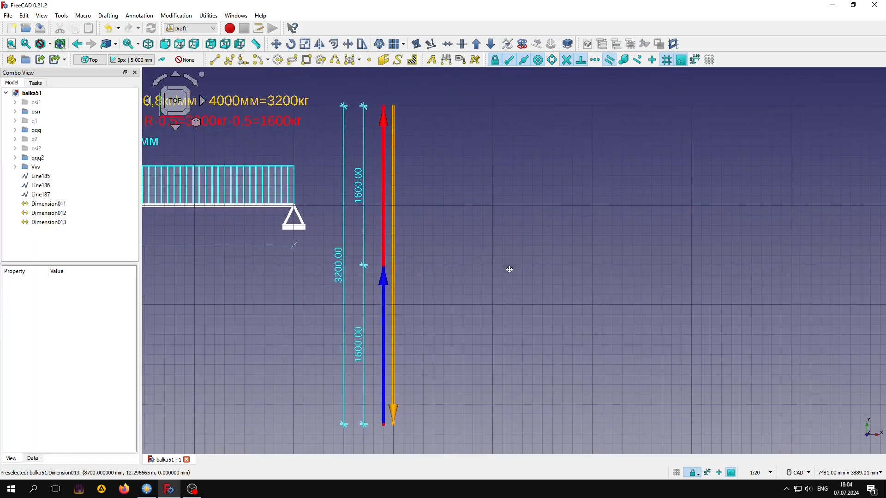
{"action": "left_click", "coordinate": [215, 60]}
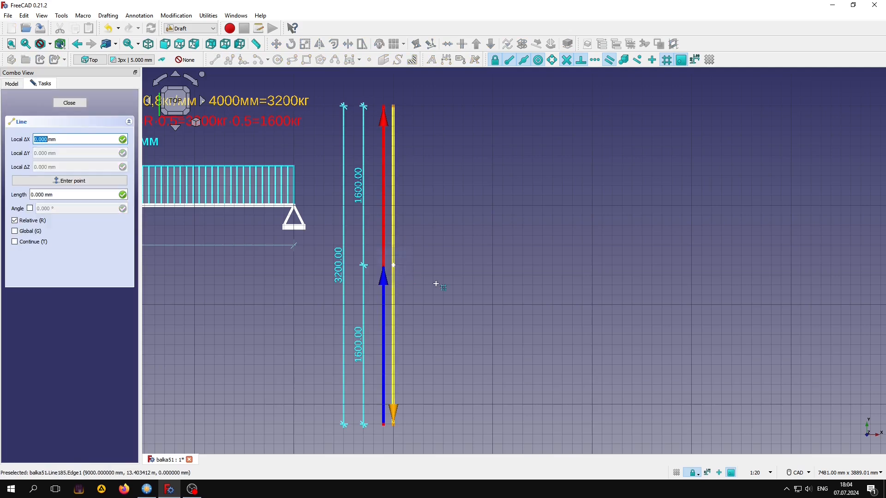
{"action": "left_click", "coordinate": [394, 265]}
{"action": "left_click", "coordinate": [493, 265]}
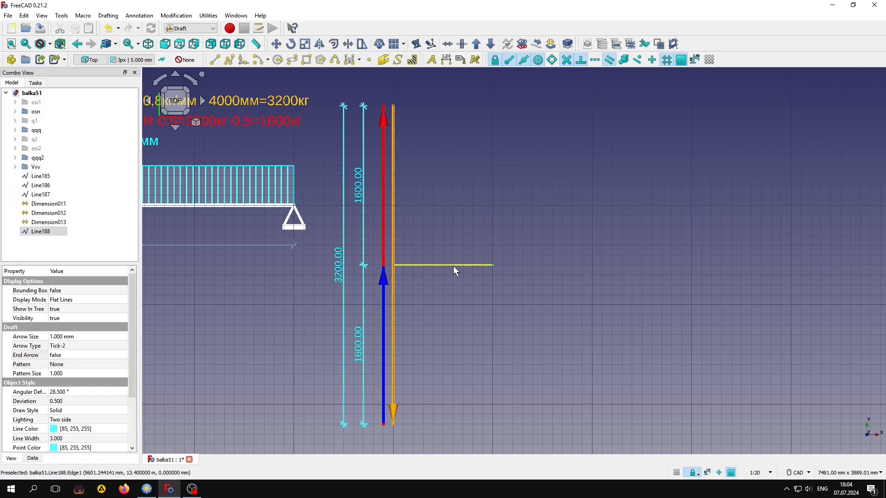
- Apply the dash style, green and 3 px wide, to the new horizontal line
{"action": "left_click", "coordinate": [131, 60]}
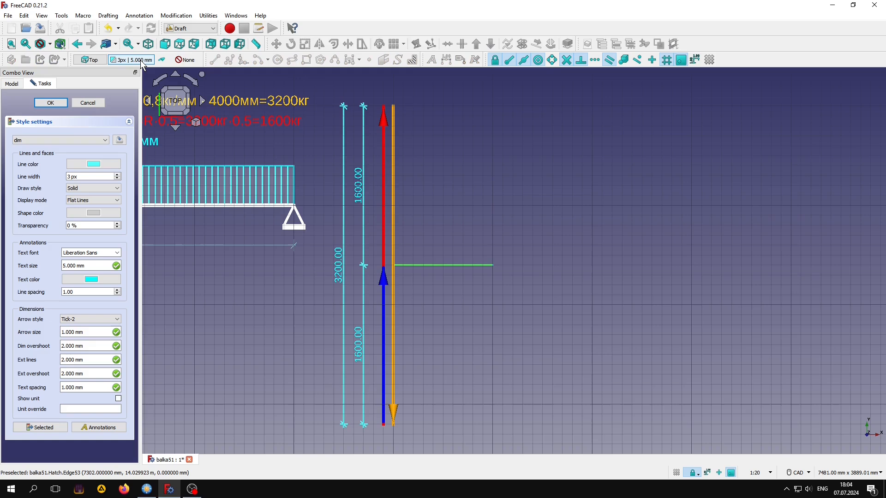
{"action": "left_click", "coordinate": [73, 140]}
{"action": "left_click", "coordinate": [46, 172]}
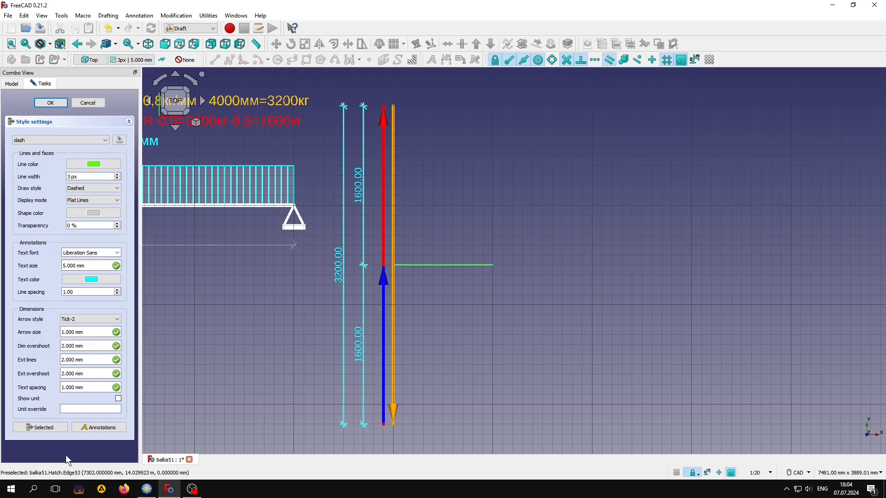
{"action": "left_click", "coordinate": [53, 429]}
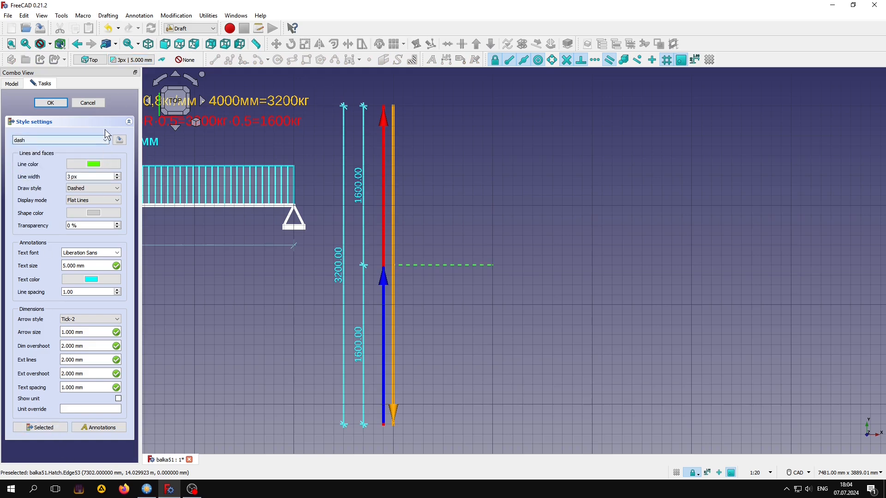
{"action": "left_click", "coordinate": [98, 101]}
{"action": "left_click", "coordinate": [428, 316]}
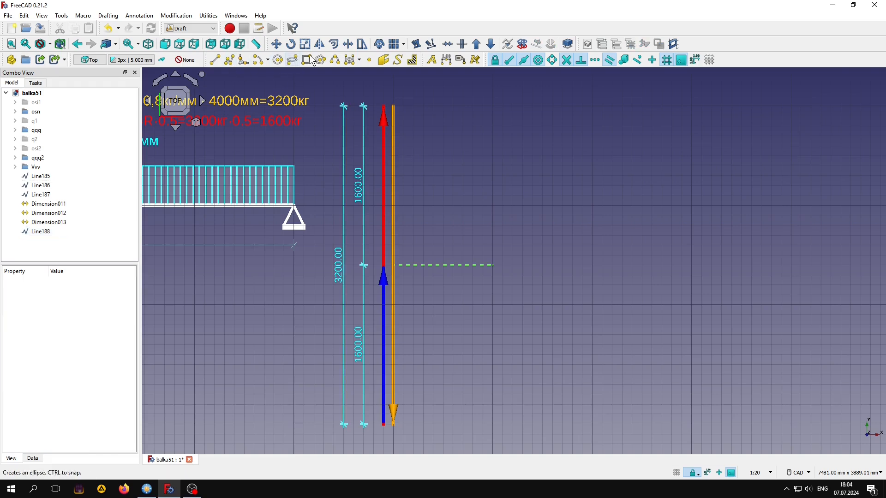
- Draw a small circle with a radius of about 52 mm centred on the free end of the dashed line
{"action": "left_click", "coordinate": [278, 60]}
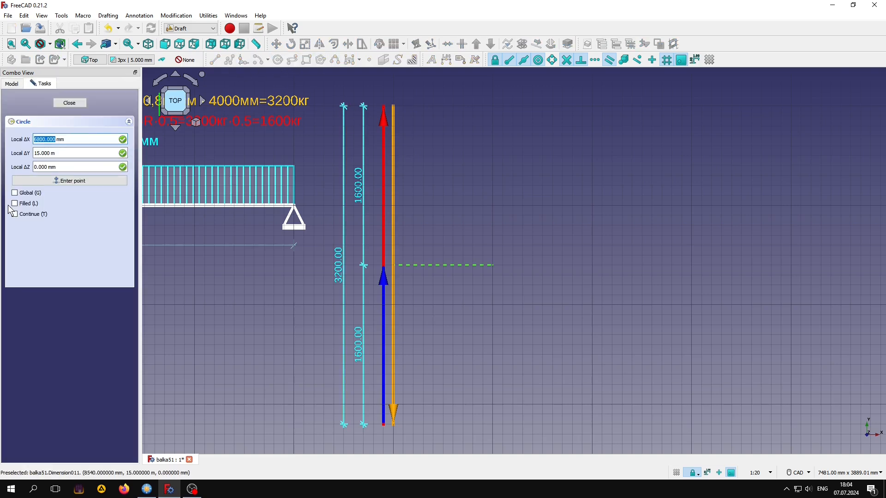
{"action": "left_click", "coordinate": [495, 263]}
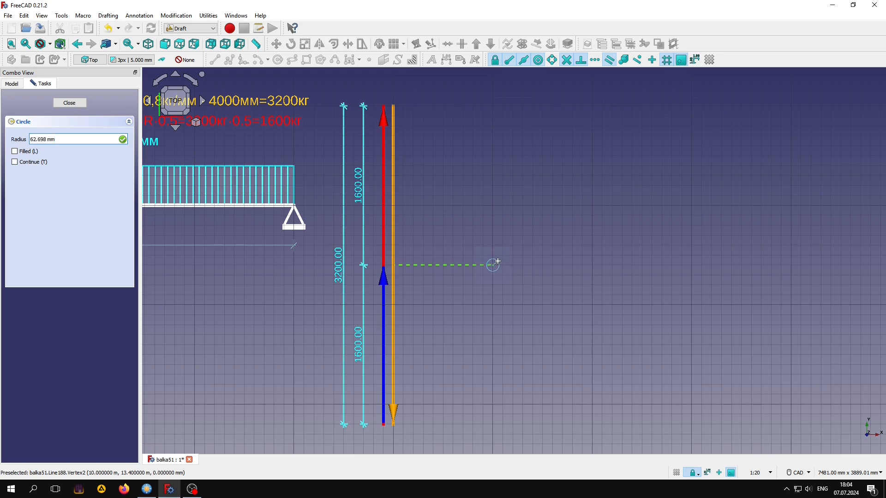
{"action": "left_click", "coordinate": [496, 262]}
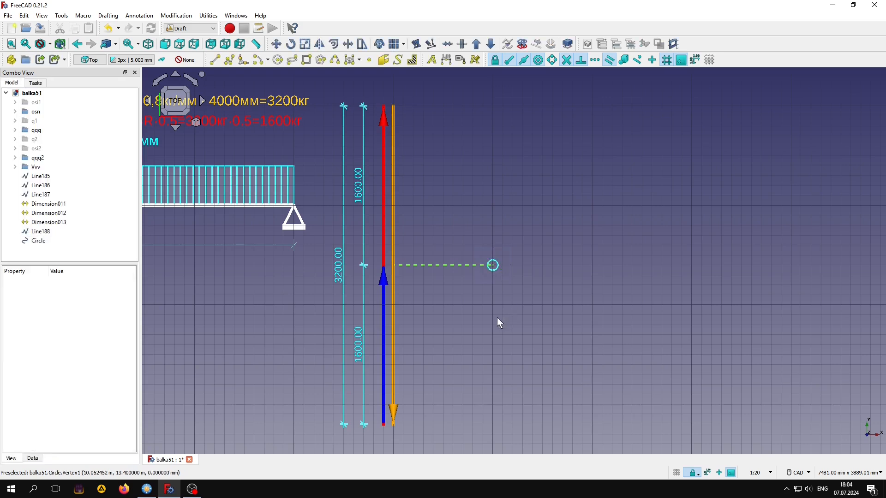
- Dimension the dashed line's length, placing the dimension just below it
{"action": "left_click", "coordinate": [443, 266]}
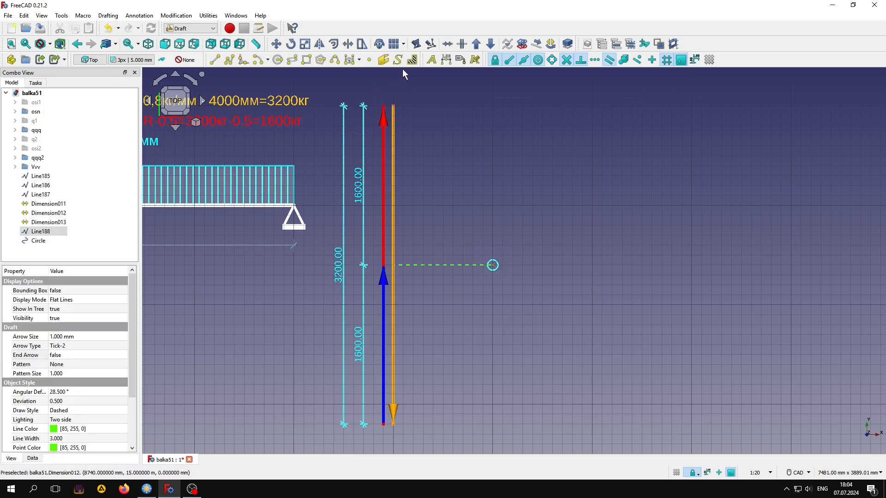
{"action": "left_click", "coordinate": [446, 60]}
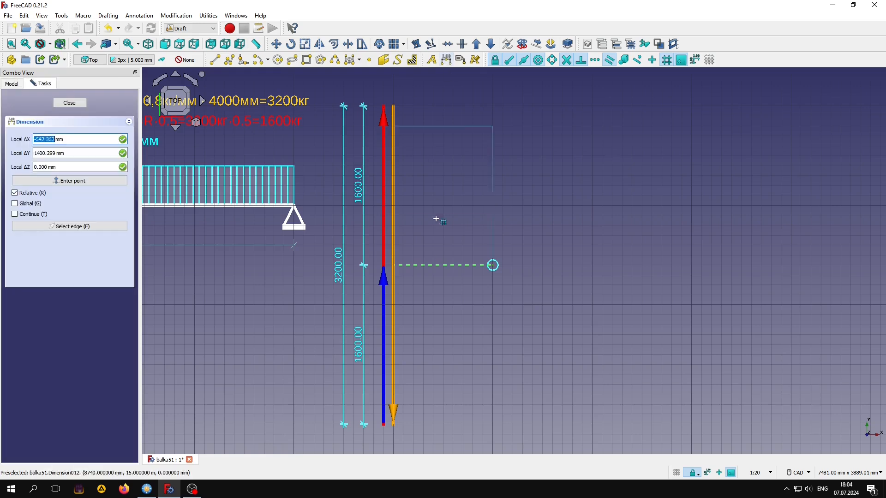
{"action": "left_click", "coordinate": [444, 298]}
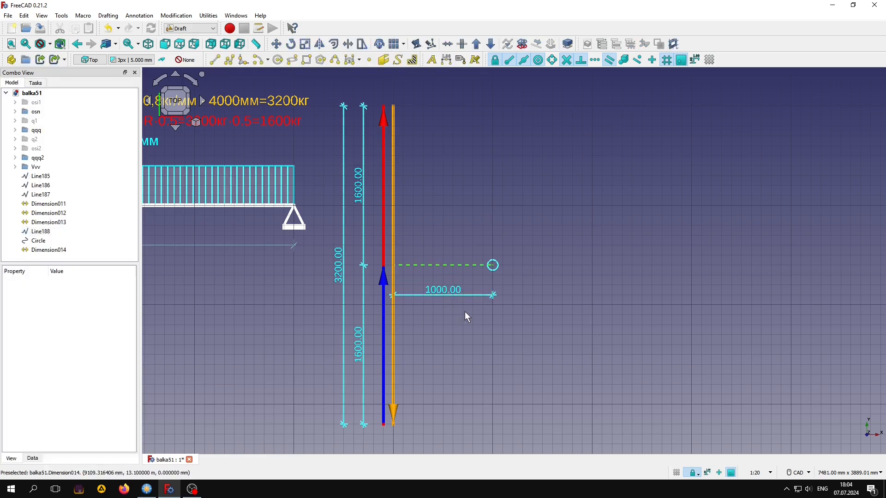
- Assign the annotation style "my" to the dashed line's dimension
{"action": "left_click", "coordinate": [467, 295]}
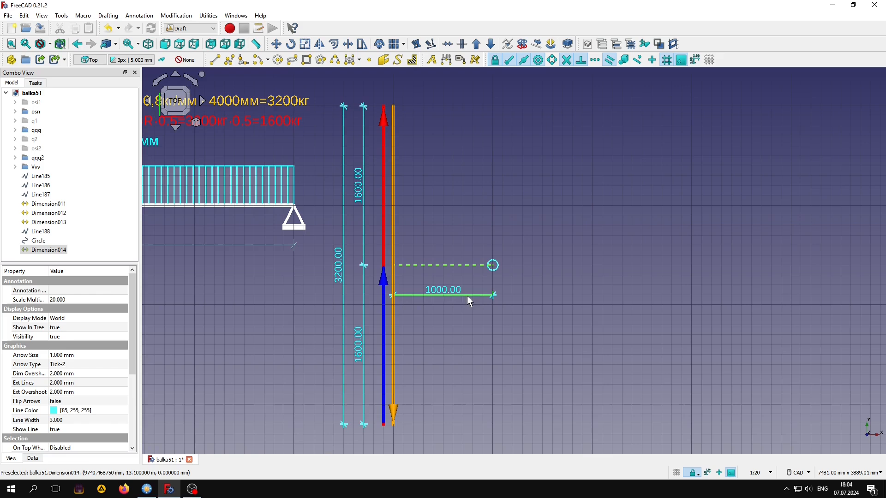
{"action": "left_click", "coordinate": [104, 291]}
{"action": "left_click", "coordinate": [99, 291]}
{"action": "left_click", "coordinate": [90, 305]}
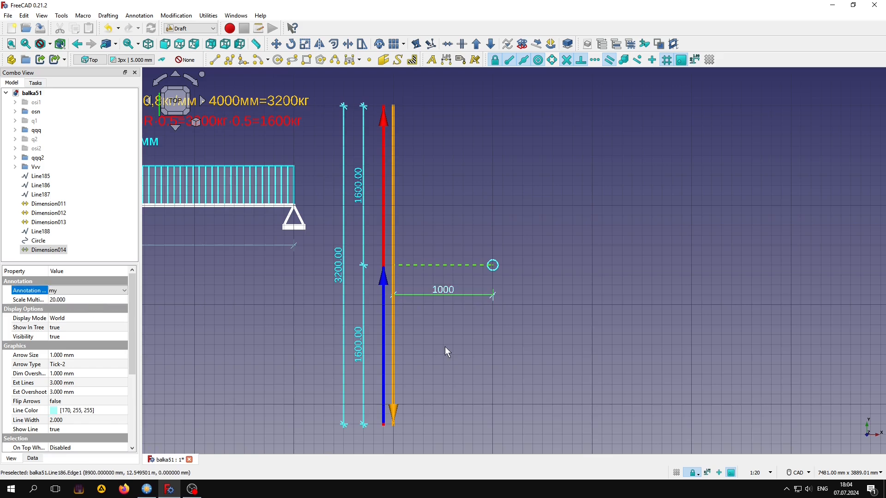
{"action": "left_click", "coordinate": [469, 389]}
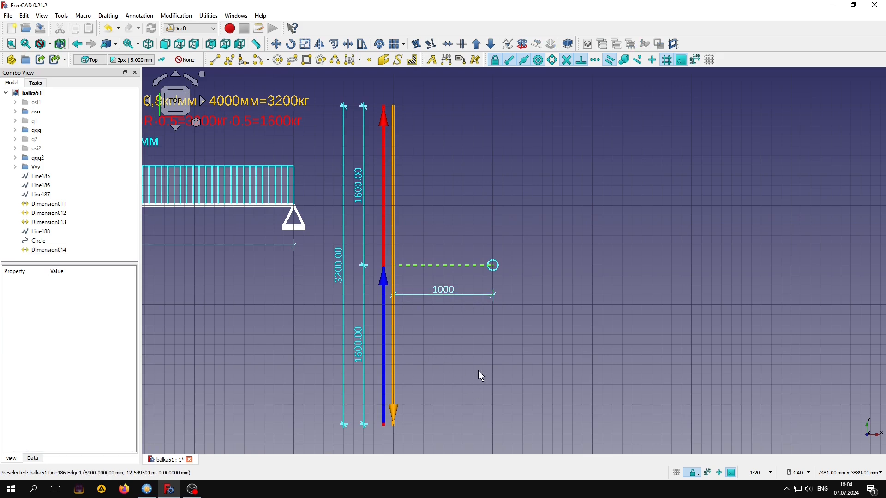
- Draw two rays from the circle's centre to the upper and lower ends of the orange force line
{"action": "left_click", "coordinate": [215, 61]}
{"action": "left_click", "coordinate": [493, 266]}
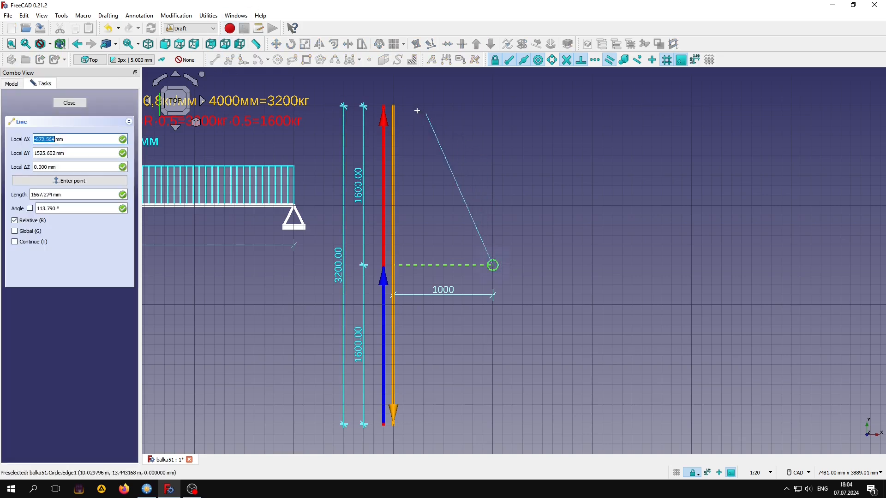
{"action": "left_click", "coordinate": [394, 106]}
{"action": "left_click", "coordinate": [215, 60]}
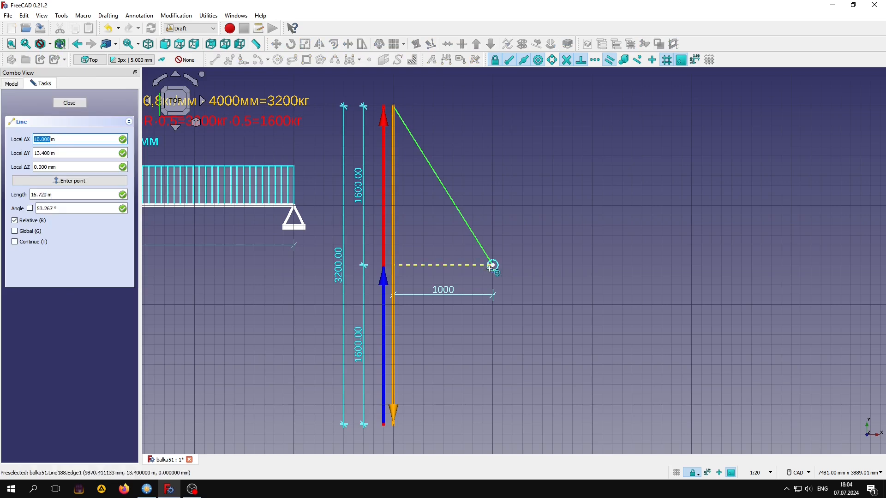
{"action": "left_click", "coordinate": [493, 265]}
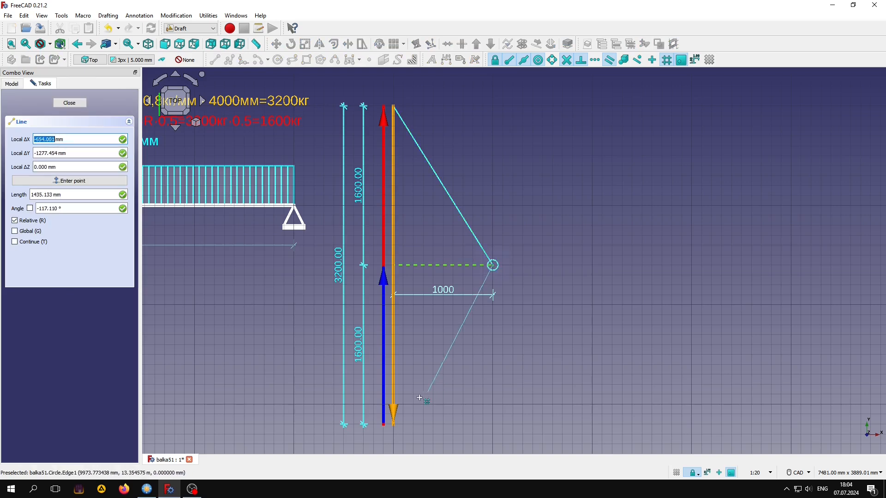
{"action": "left_click", "coordinate": [395, 423]}
- Apply the dott style, orange, dotted and 3 px wide, to both rays
{"action": "left_click", "coordinate": [437, 360]}
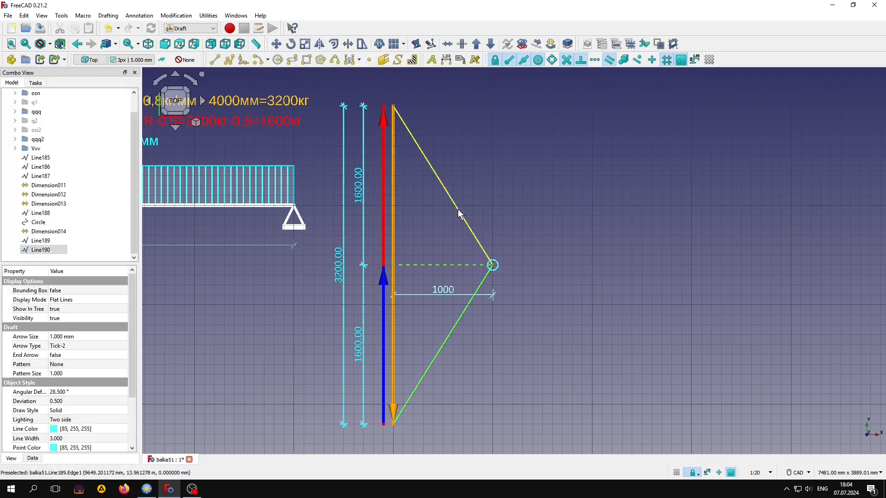
{"action": "left_click", "coordinate": [460, 214], "text": "ctrl"}
{"action": "left_click", "coordinate": [131, 60]}
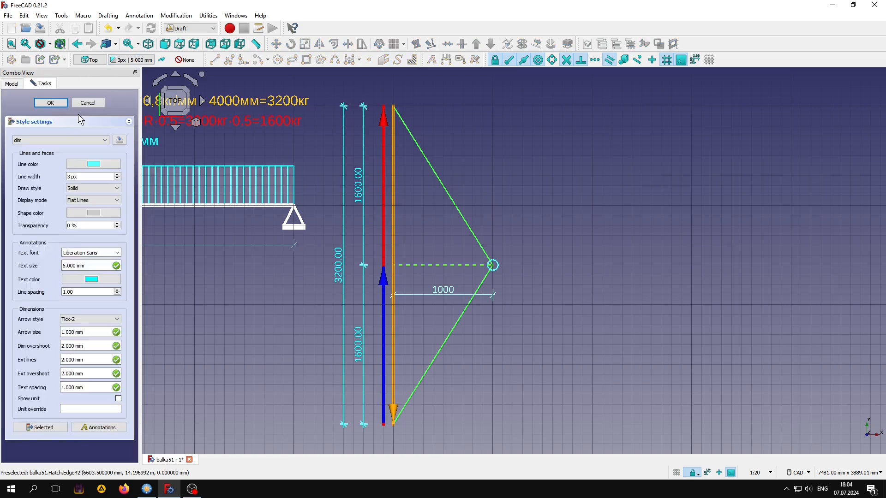
{"action": "left_click", "coordinate": [53, 139]}
{"action": "left_click", "coordinate": [41, 173]}
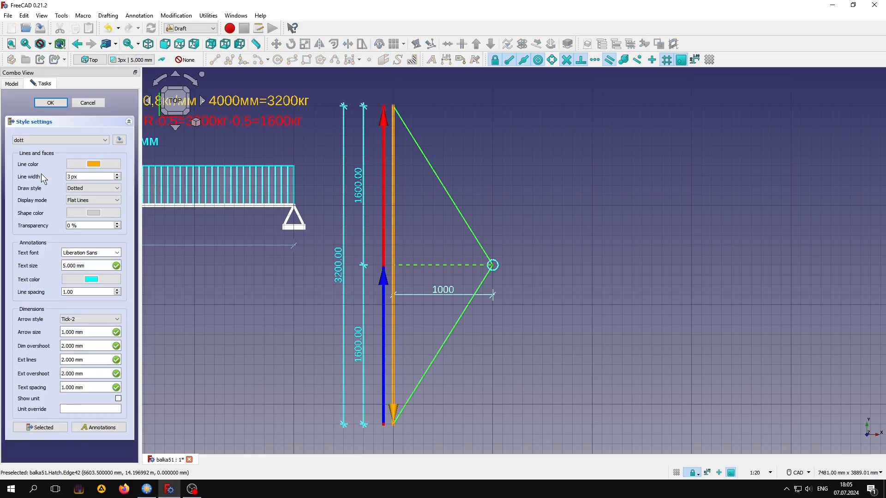
{"action": "left_click", "coordinate": [43, 429]}
{"action": "left_click", "coordinate": [95, 100]}
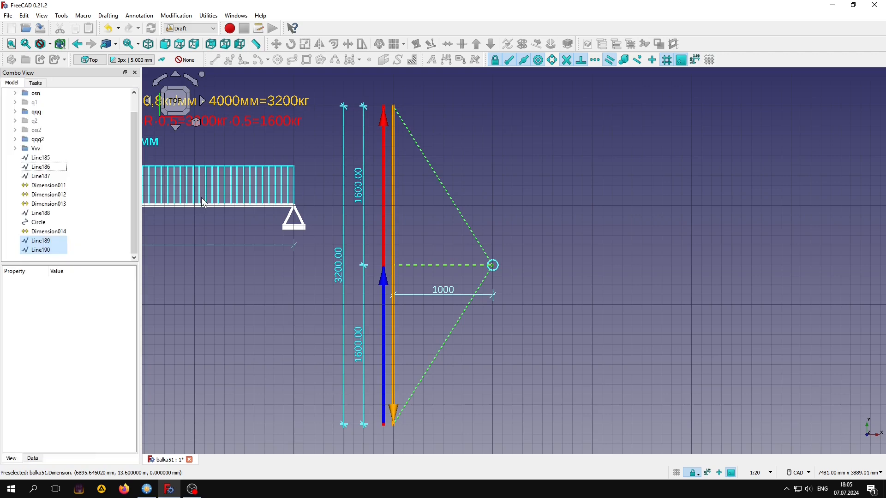
- Assign the annotation style "my" to both vertical 1600 dimensions beside the red and blue force vectors
{"action": "left_click", "coordinate": [469, 359]}
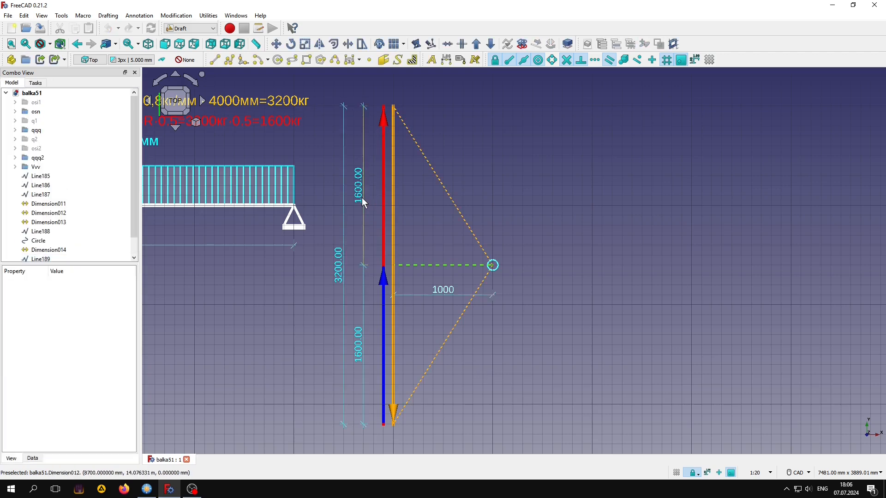
{"action": "left_click", "coordinate": [358, 272]}
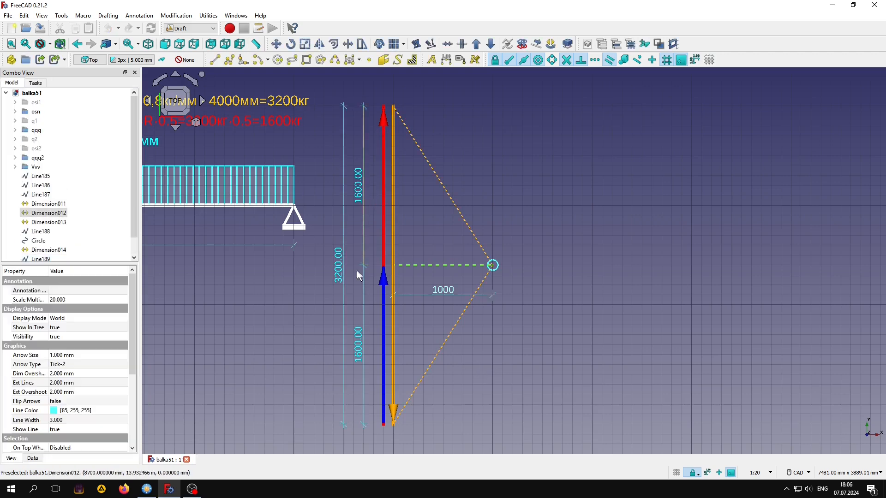
{"action": "left_click", "coordinate": [364, 354], "text": "ctrl"}
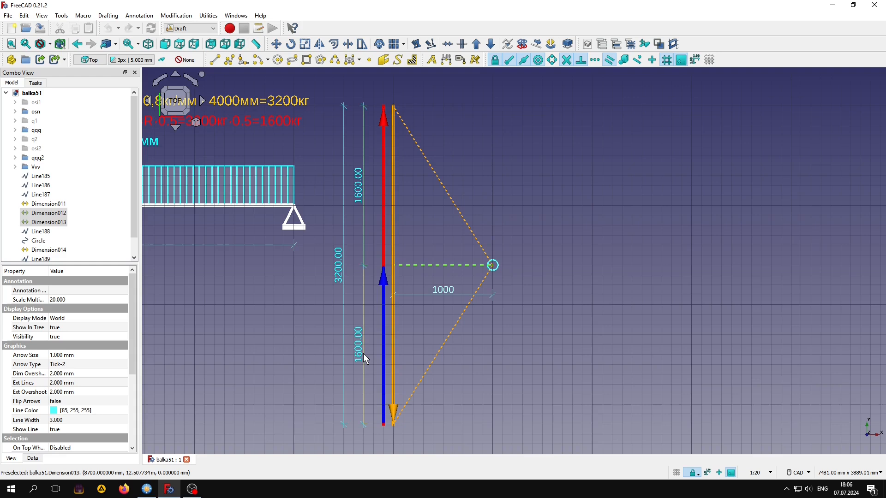
{"action": "left_click", "coordinate": [68, 291]}
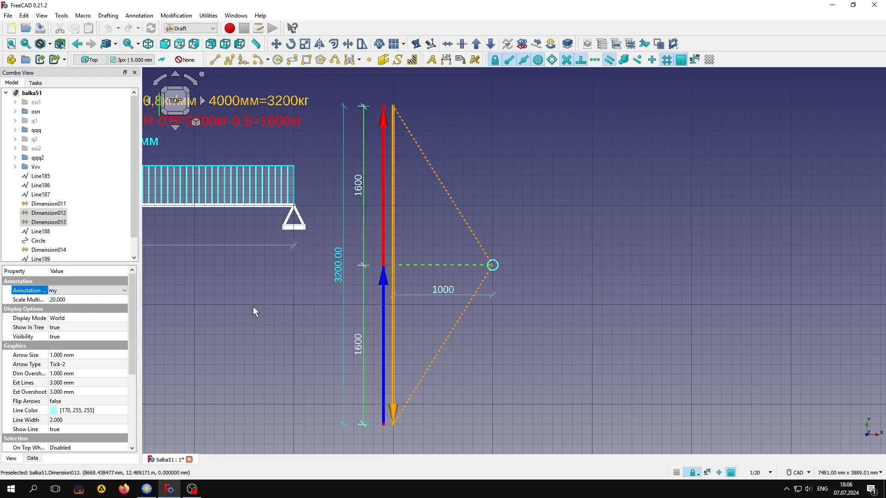
{"action": "left_click", "coordinate": [416, 213]}
- Copy the red reaction vector with its 1600 dimension so the arrow tip meets the base of the beam's left support
{"action": "left_click", "coordinate": [382, 177]}
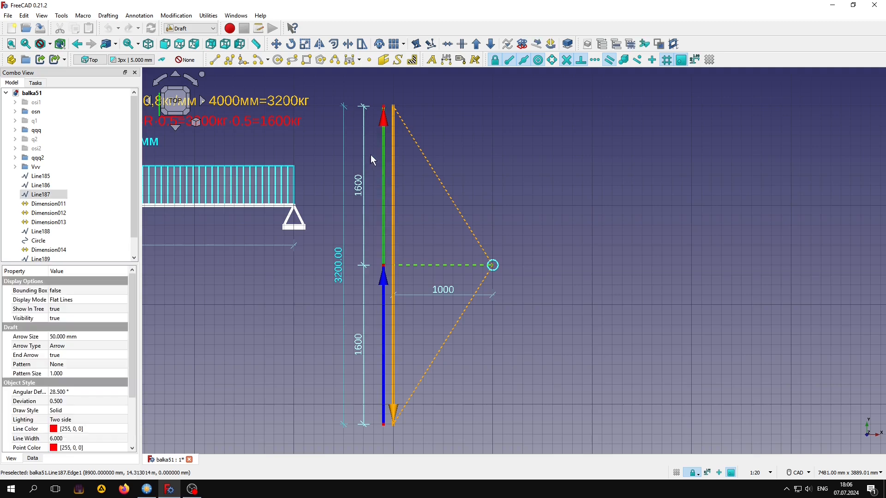
{"action": "left_click", "coordinate": [362, 144], "text": "ctrl"}
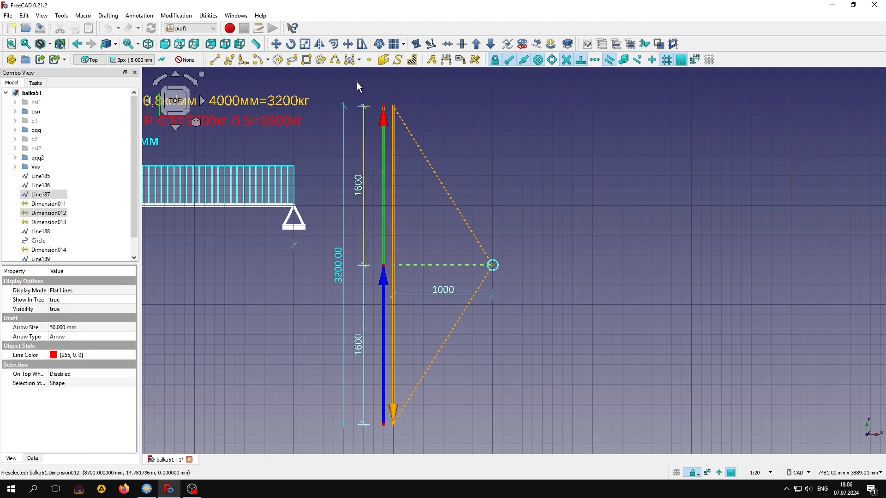
{"action": "left_click", "coordinate": [276, 44]}
{"action": "left_click", "coordinate": [32, 254]}
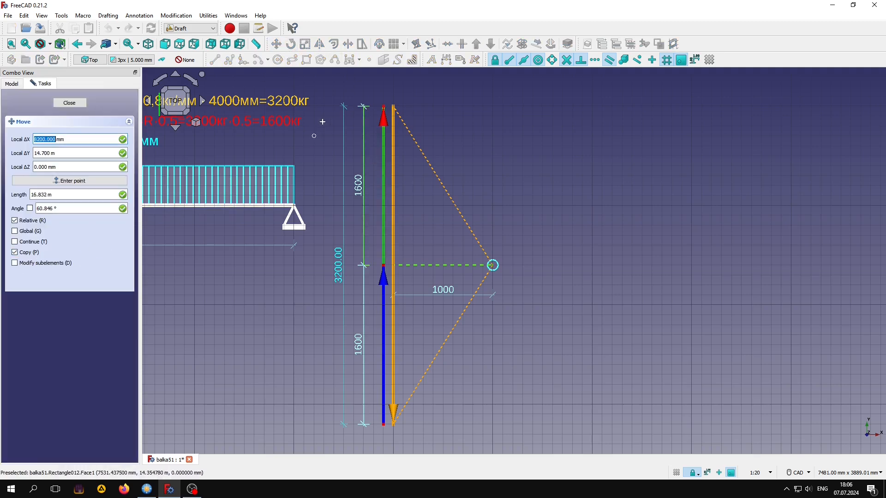
{"action": "left_click", "coordinate": [384, 107]}
{"action": "scroll", "coordinate": [419, 146], "scroll_direction": "down", "scroll_amount": 2}
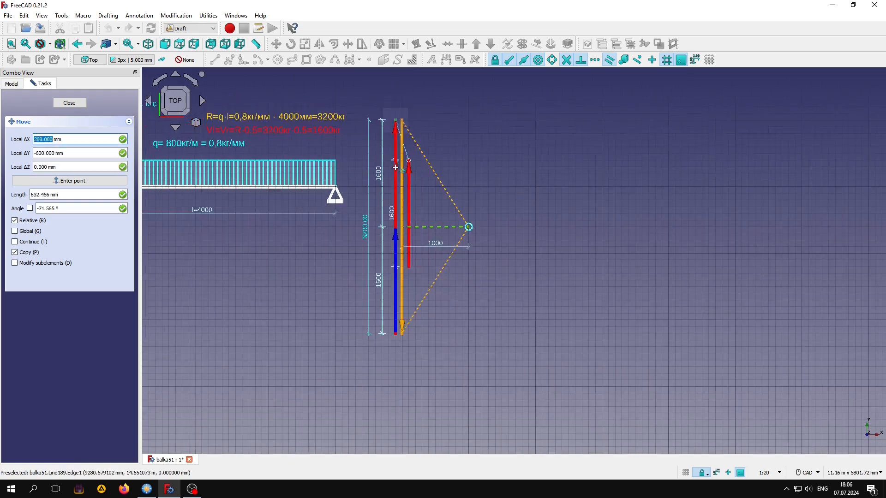
{"action": "middle_click_drag", "start_coordinate": [409, 160], "coordinate": [557, 173]}
{"action": "scroll", "coordinate": [204, 212], "scroll_direction": "up", "scroll_amount": 3}
{"action": "scroll", "coordinate": [207, 213], "scroll_direction": "up", "scroll_amount": 1}
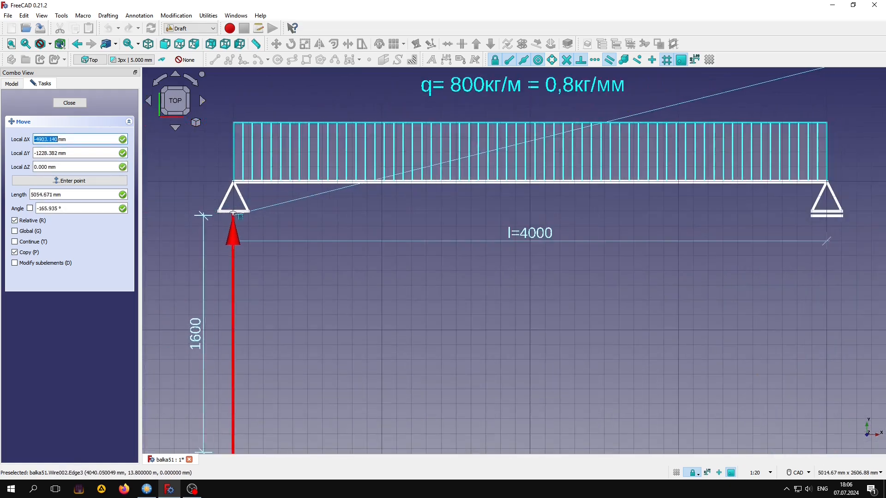
{"action": "left_click", "coordinate": [233, 211]}
- Copy the blue reaction vector with its 1600 dimension to the base of the beam's right support, and save the document
{"action": "scroll", "coordinate": [233, 269], "scroll_direction": "down", "scroll_amount": 4}
{"action": "scroll", "coordinate": [624, 348], "scroll_direction": "up", "scroll_amount": 5}
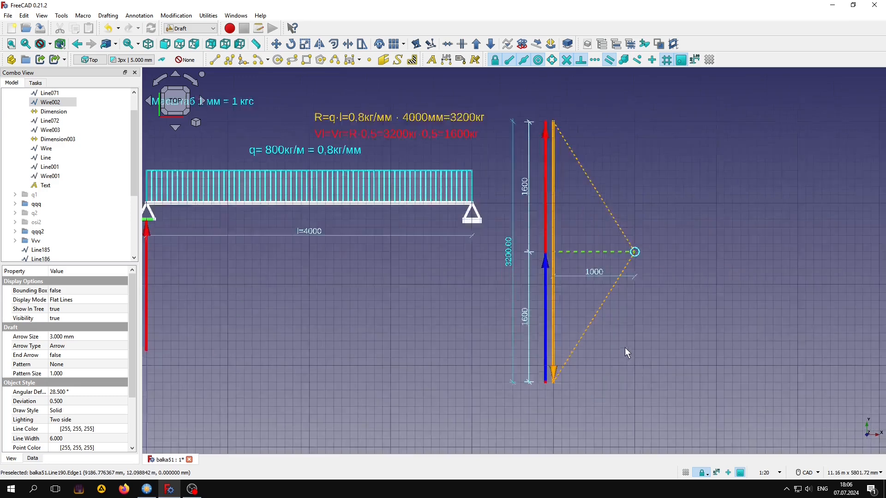
{"action": "left_click", "coordinate": [528, 303]}
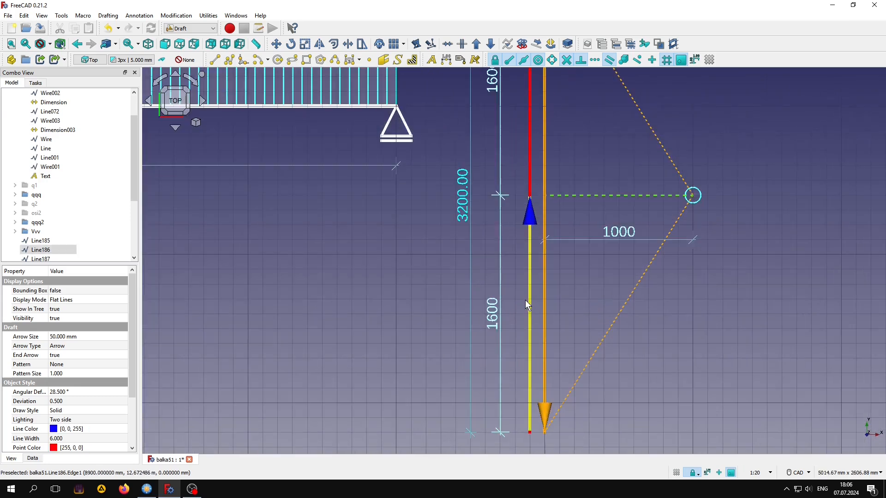
{"action": "left_click", "coordinate": [500, 289], "text": "ctrl"}
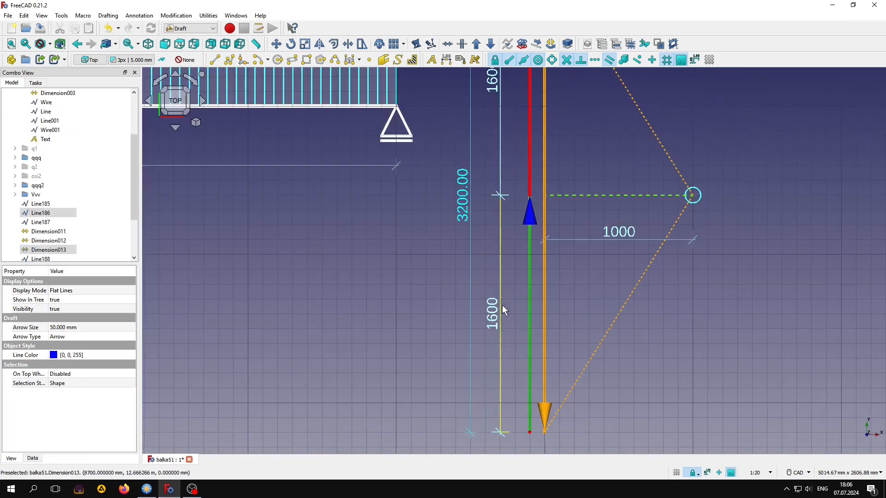
{"action": "left_click", "coordinate": [286, 46]}
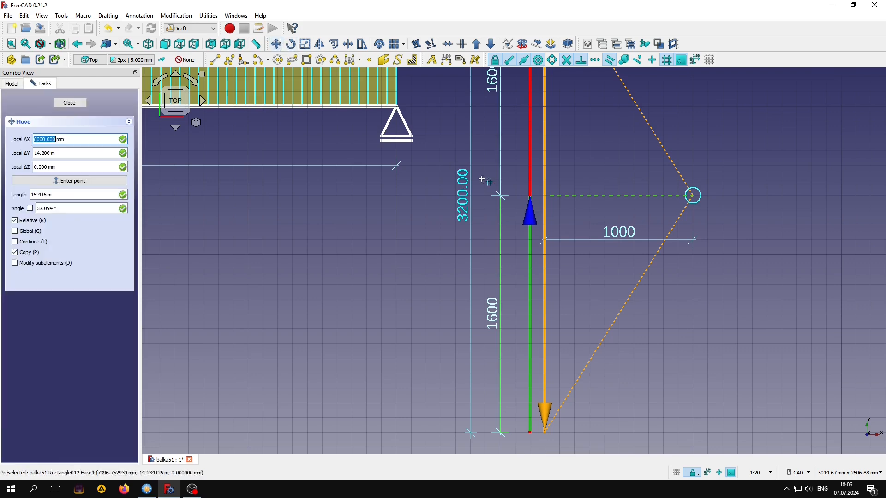
{"action": "left_click", "coordinate": [529, 196]}
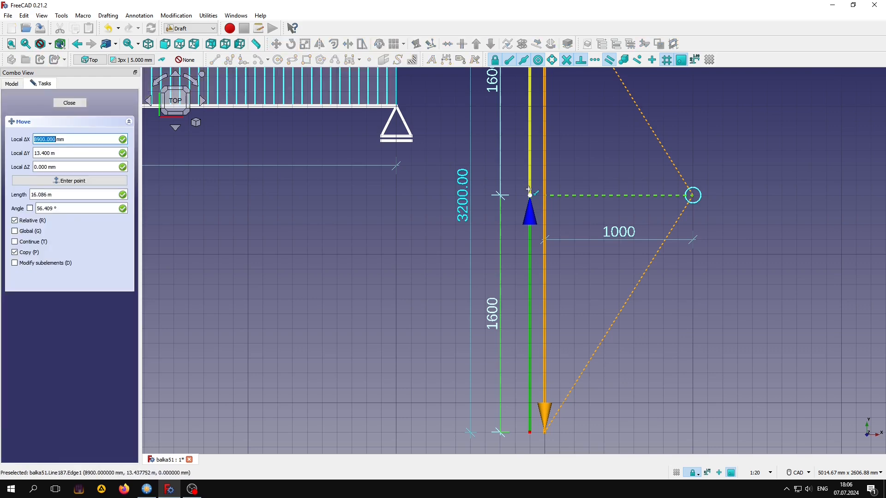
{"action": "left_click", "coordinate": [399, 136]}
{"action": "scroll", "coordinate": [437, 199], "scroll_direction": "down", "scroll_amount": 5}
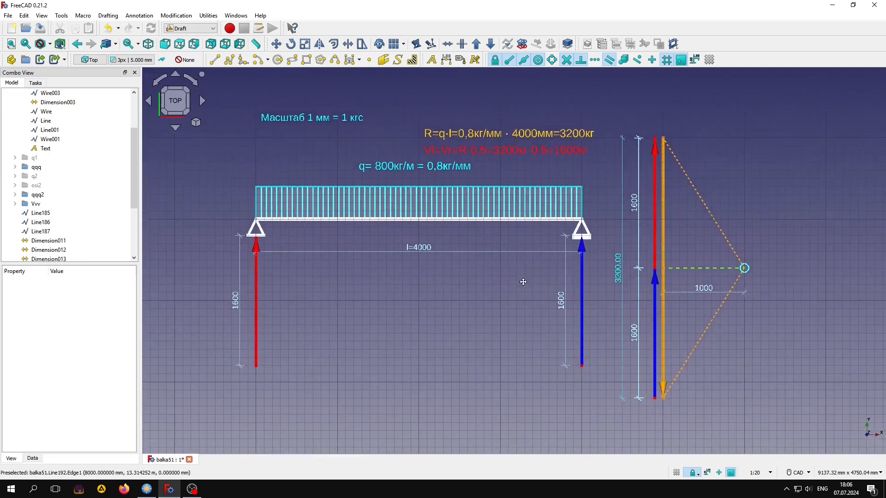
{"action": "middle_click_drag", "start_coordinate": [523, 282], "coordinate": [525, 271]}
{"action": "key", "text": "ctrl+s"}
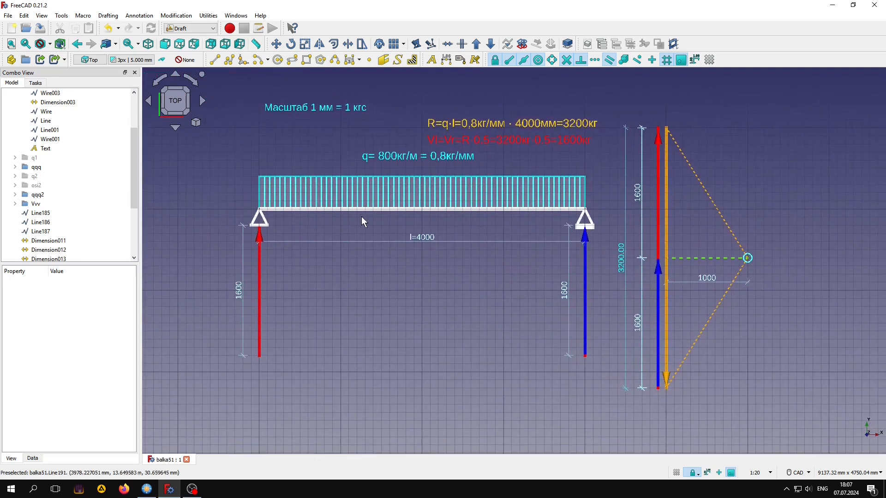
- Show the group q1 and hide the group qqq
{"action": "scroll", "coordinate": [361, 217], "scroll_direction": "up", "scroll_amount": 2}
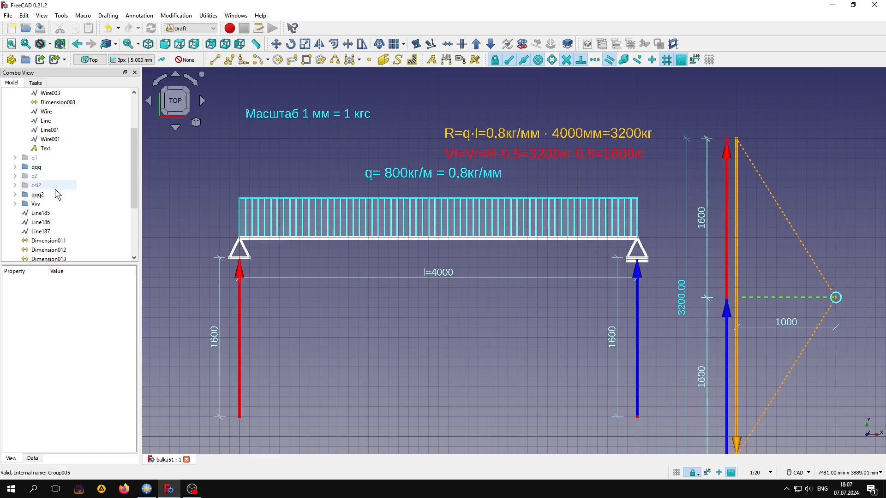
{"action": "left_click", "coordinate": [34, 158]}
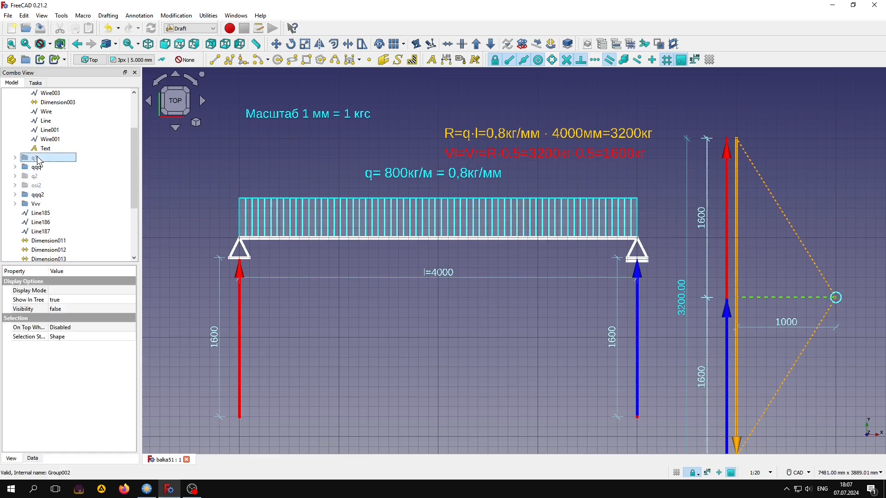
{"action": "key", "text": "space"}
{"action": "left_click", "coordinate": [36, 167]}
{"action": "key", "text": "space"}
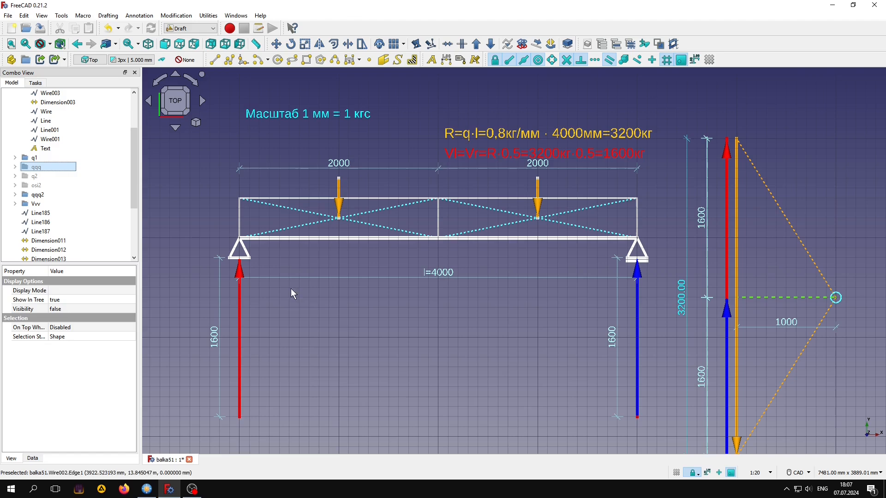
{"action": "left_click", "coordinate": [343, 328]}
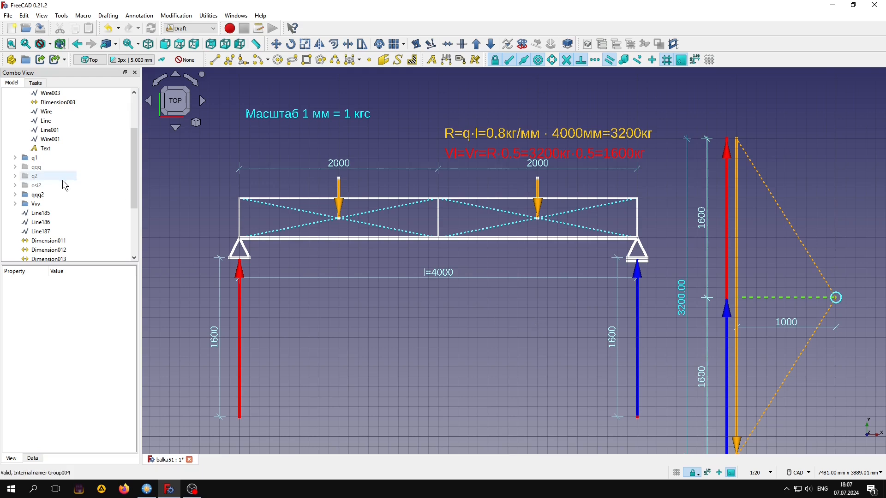
- Show the axis line group osi1
{"action": "scroll", "coordinate": [60, 190], "scroll_direction": "up", "scroll_amount": 3}
{"action": "double_click", "coordinate": [25, 113]}
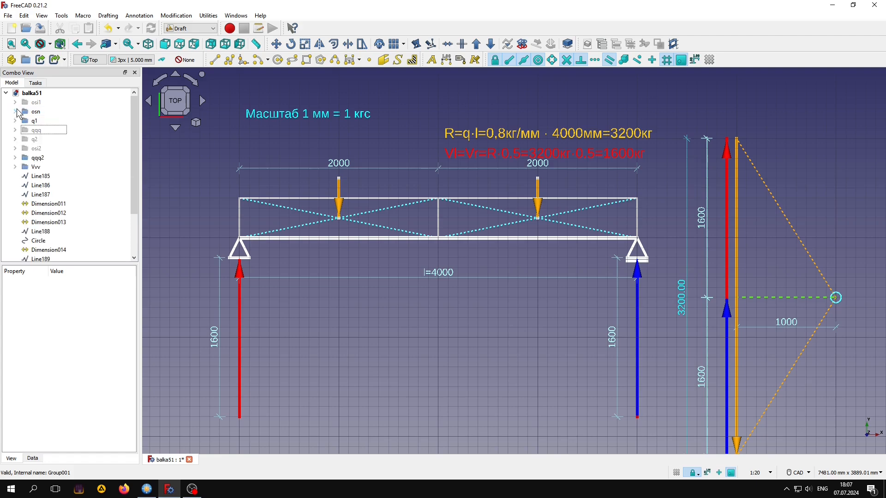
{"action": "left_click", "coordinate": [36, 102]}
{"action": "key", "text": "space"}
{"action": "left_click", "coordinate": [370, 347]}
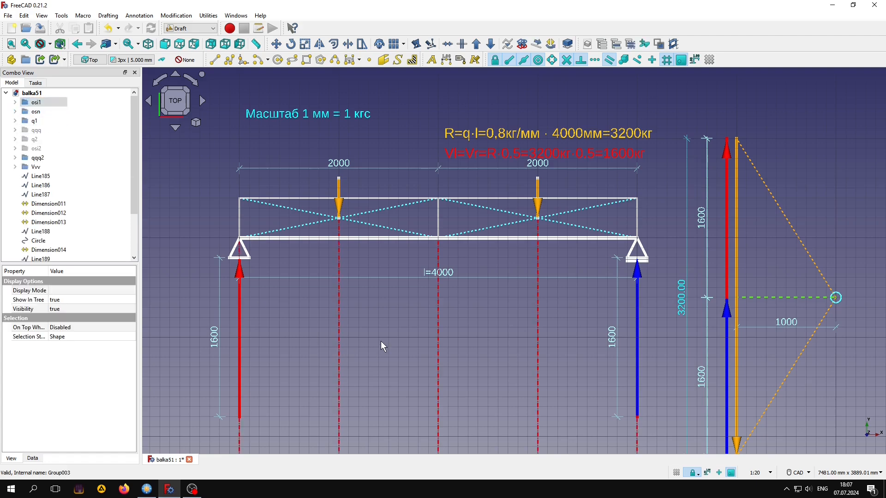
- Copy the green dashed line onto the left support's axis just below the red vector, and extend it to the right support's axis
{"action": "scroll", "coordinate": [381, 342], "scroll_direction": "down", "scroll_amount": 3}
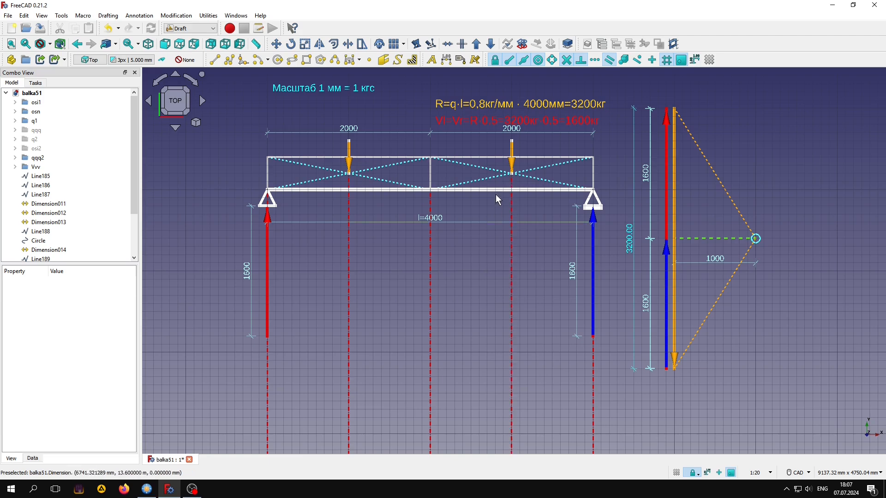
{"action": "scroll", "coordinate": [395, 325], "scroll_direction": "down", "scroll_amount": 1}
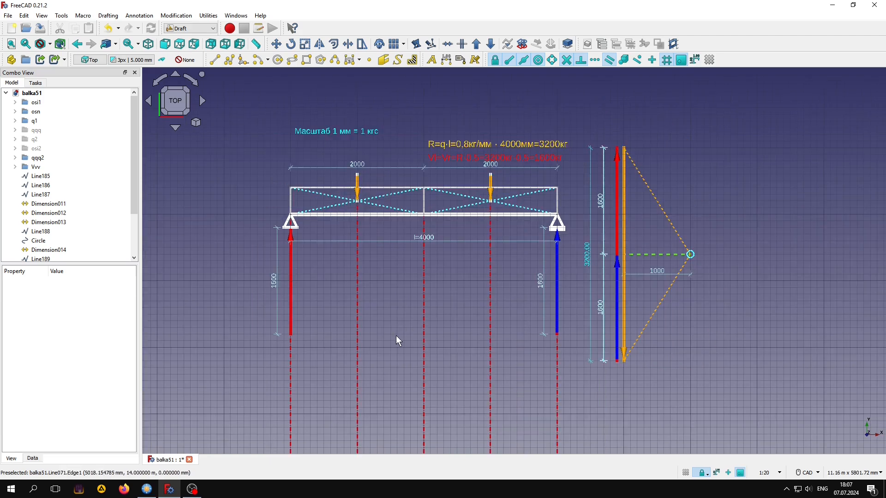
{"action": "mouse_move", "coordinate": [395, 336]}
{"action": "middle_mouse_down"}
{"action": "mouse_move", "coordinate": [403, 283]}
{"action": "mouse_move", "coordinate": [395, 282]}
{"action": "middle_mouse_up"}
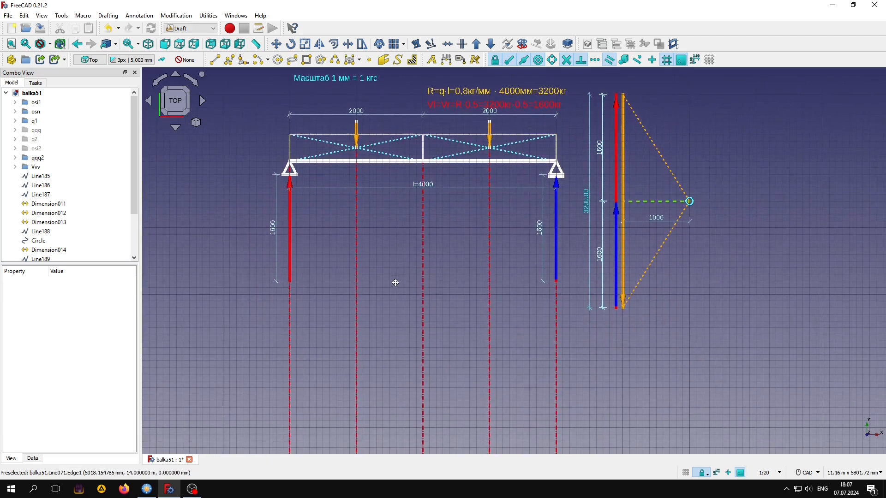
{"action": "left_click", "coordinate": [664, 205]}
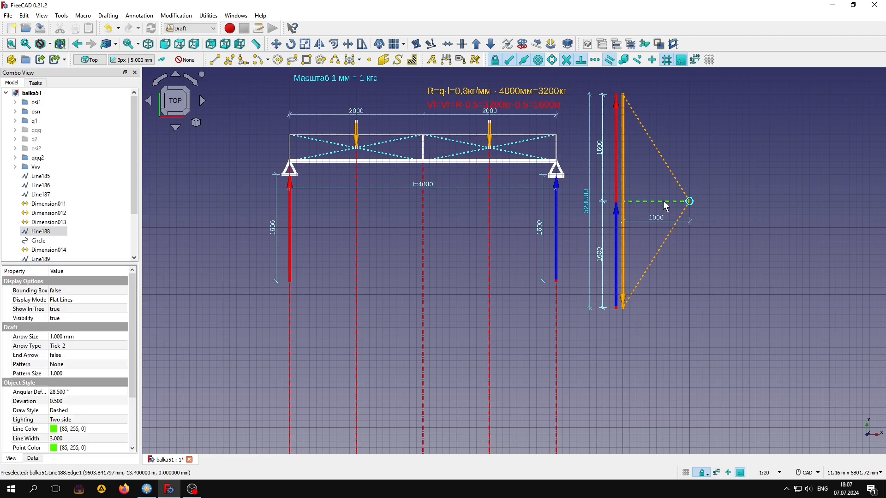
{"action": "left_click", "coordinate": [275, 43]}
{"action": "left_click", "coordinate": [635, 200]}
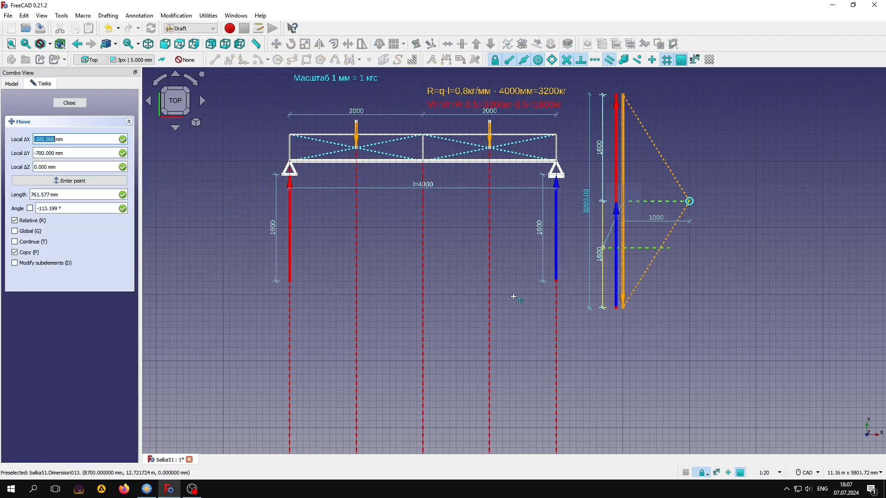
{"action": "left_click", "coordinate": [291, 293]}
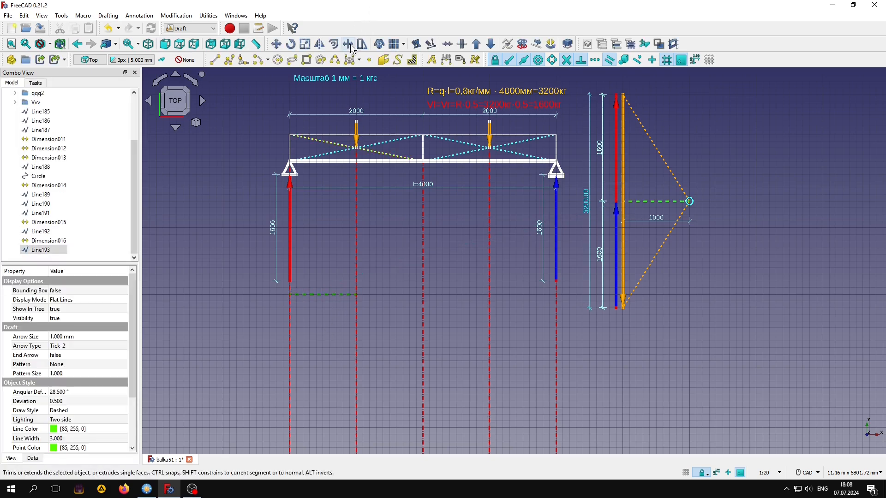
{"action": "left_click", "coordinate": [416, 44]}
{"action": "left_click", "coordinate": [555, 308]}
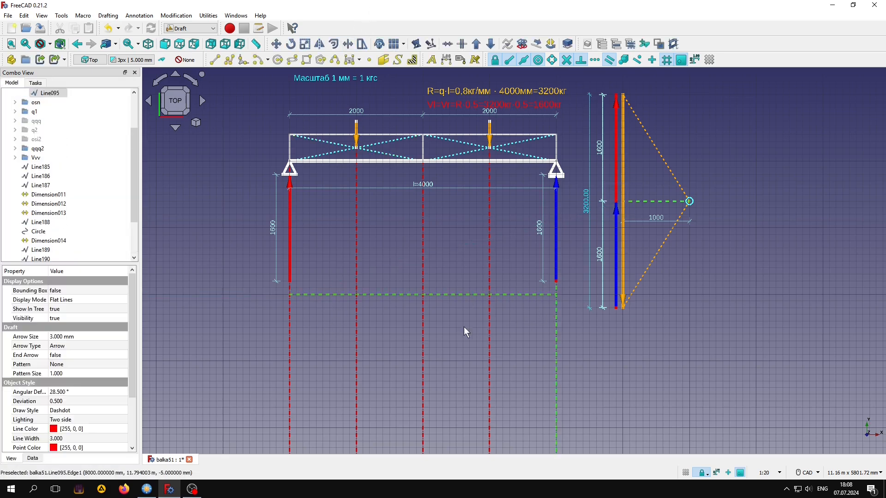
- Copy the upper orange ray from its upper end to the left end of the long green dashed line
{"action": "left_click", "coordinate": [650, 138]}
{"action": "left_click", "coordinate": [276, 44]}
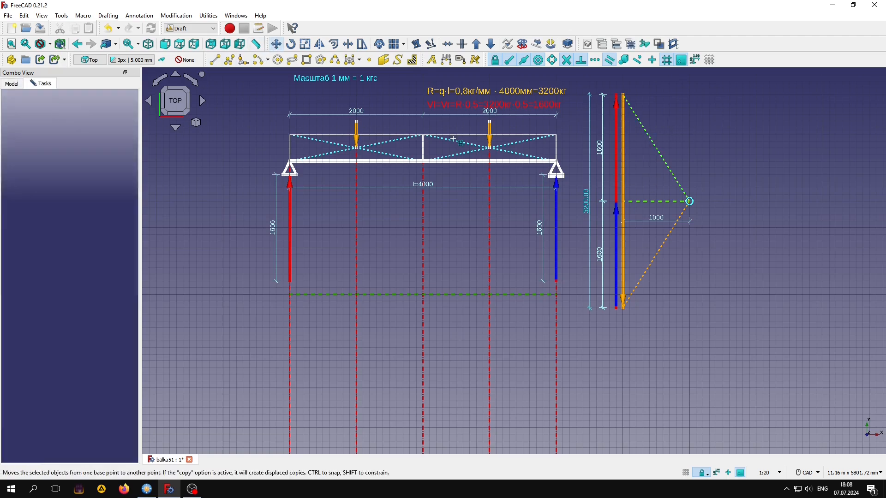
{"action": "left_click", "coordinate": [631, 108]}
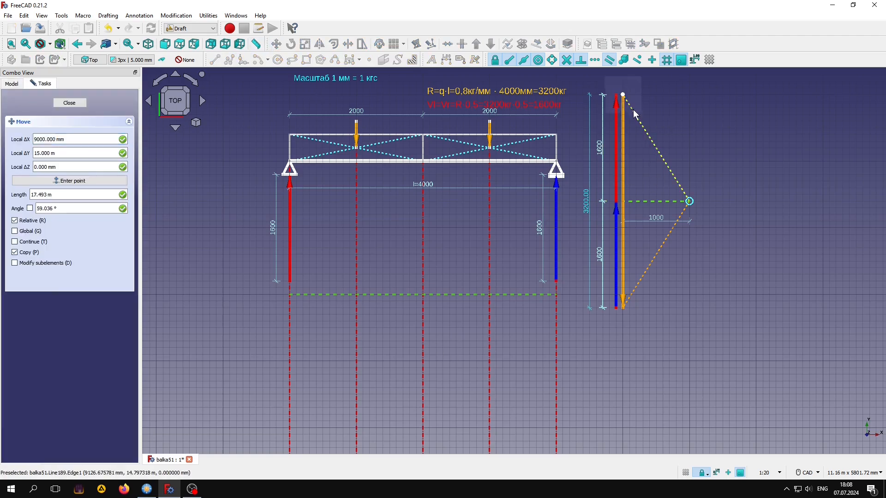
{"action": "left_click", "coordinate": [291, 295]}
{"action": "left_click", "coordinate": [679, 302]}
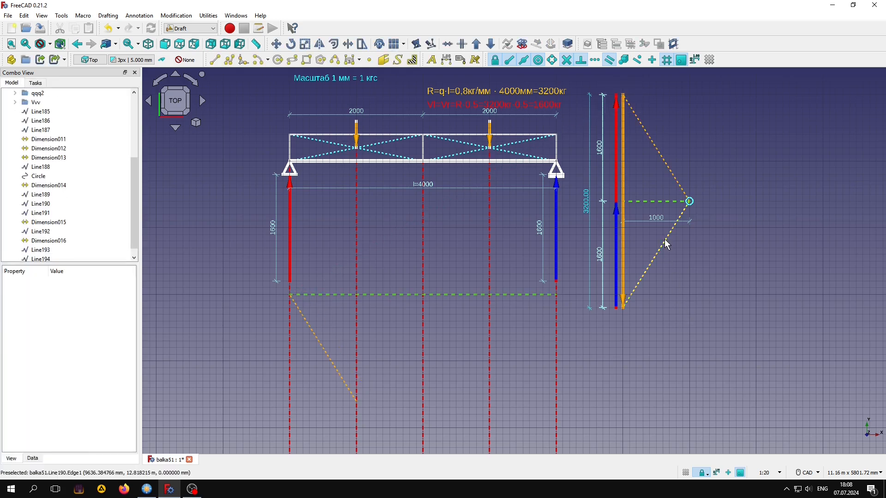
- Copy the lower orange ray from its pole end to the right end of the long green dashed line
{"action": "left_click", "coordinate": [668, 245]}
{"action": "left_click", "coordinate": [276, 44]}
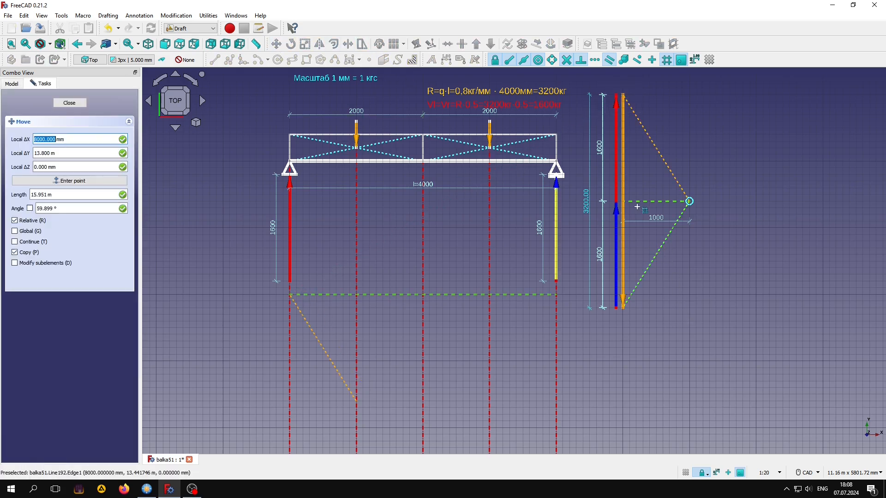
{"action": "left_click", "coordinate": [682, 212]}
{"action": "left_click", "coordinate": [556, 295]}
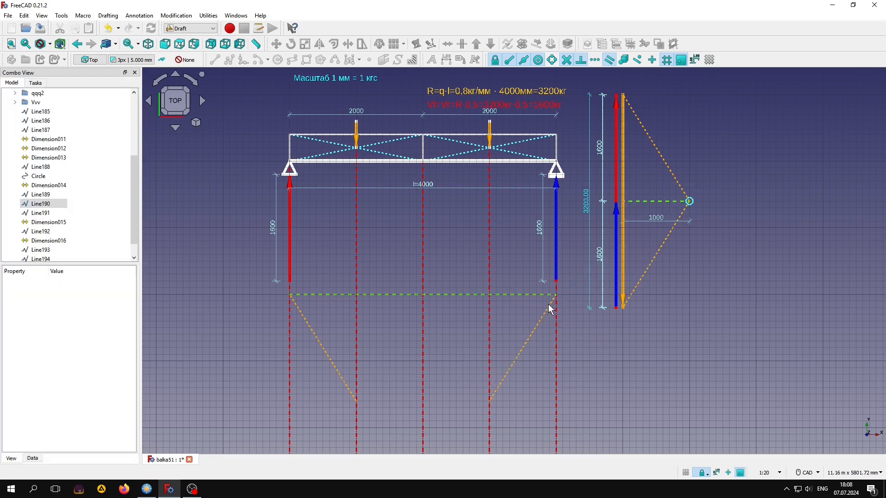
{"action": "middle_click_drag", "start_coordinate": [482, 388], "coordinate": [481, 239]}
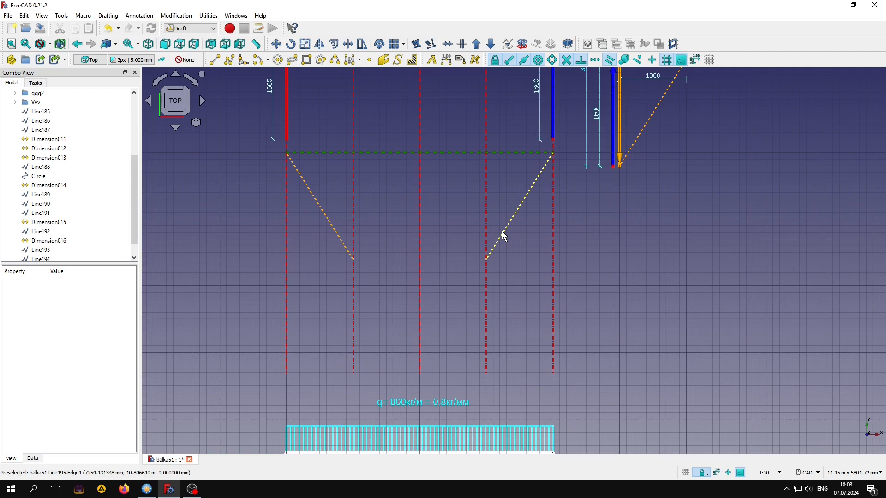
- Extend both copied orange rays below the green dashed line with Trimex until they meet on the beam's middle axis
{"action": "left_click", "coordinate": [505, 236]}
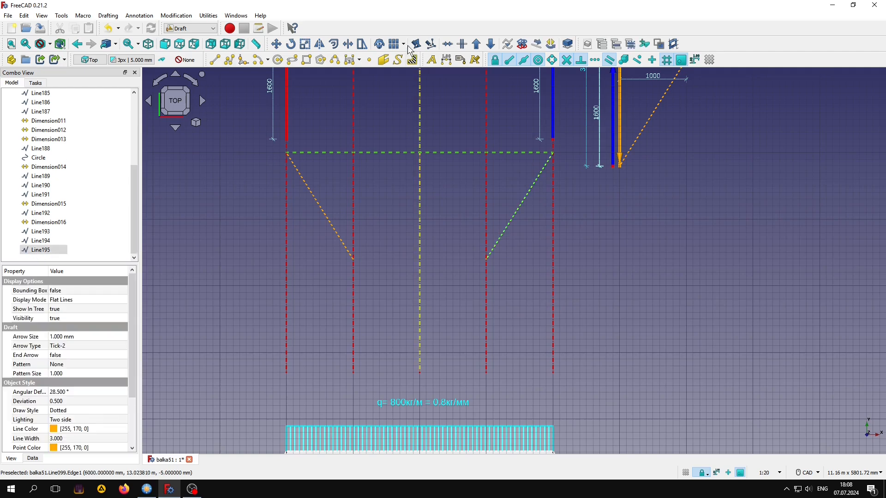
{"action": "left_click", "coordinate": [348, 43]}
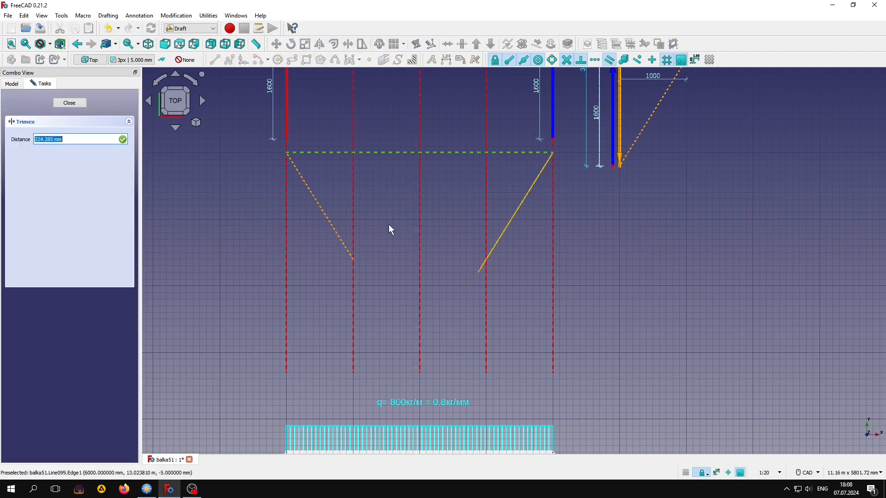
{"action": "left_click", "coordinate": [337, 235]}
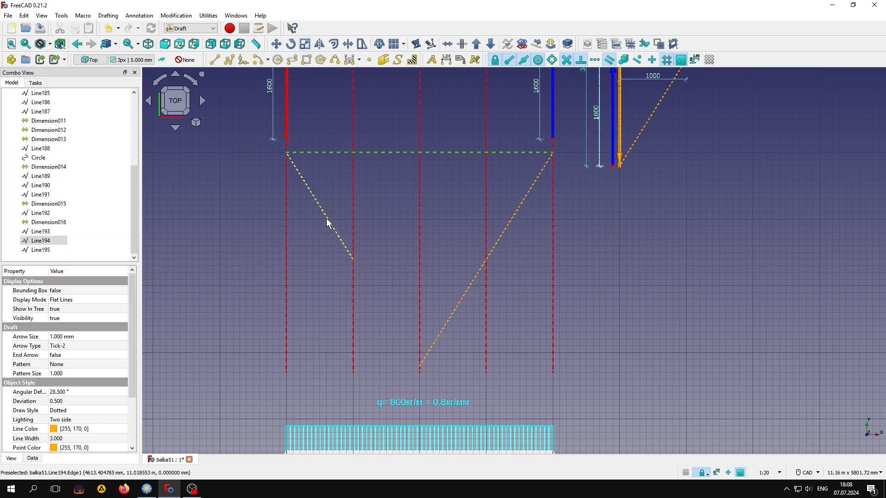
{"action": "key", "text": "t"}
{"action": "key", "text": "r"}
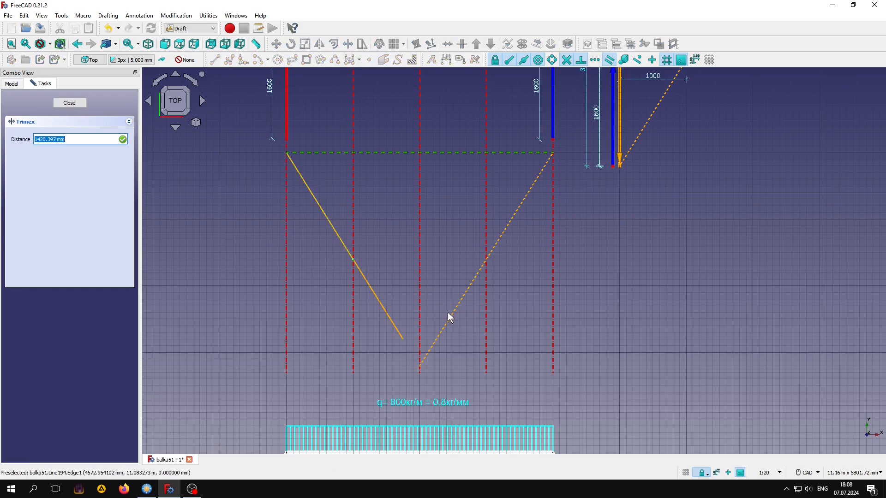
{"action": "left_click", "coordinate": [450, 318]}
{"action": "middle_click_drag", "start_coordinate": [447, 188], "coordinate": [446, 248]}
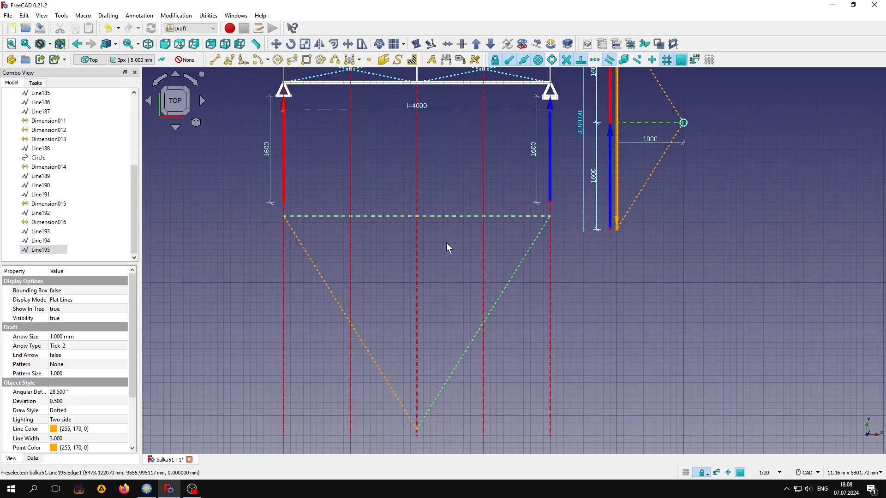
{"action": "scroll", "coordinate": [425, 293], "scroll_direction": "up", "scroll_amount": 1}
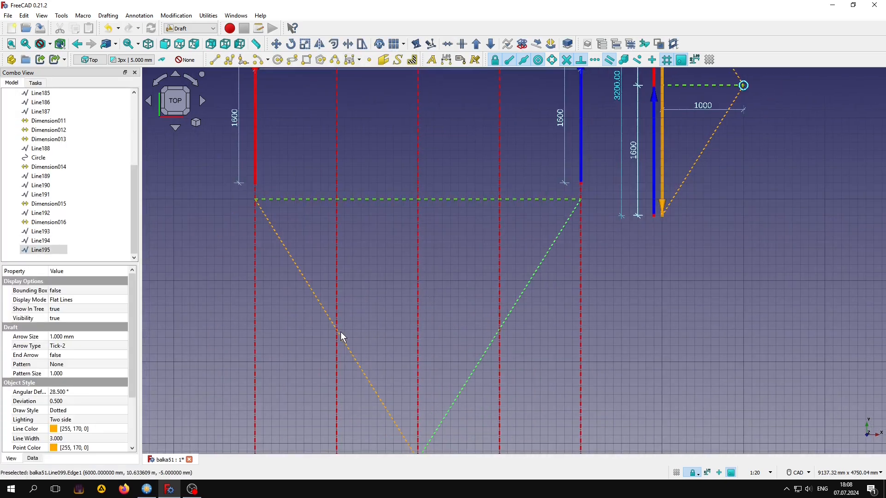
{"action": "scroll", "coordinate": [469, 309], "scroll_direction": "down", "scroll_amount": 1}
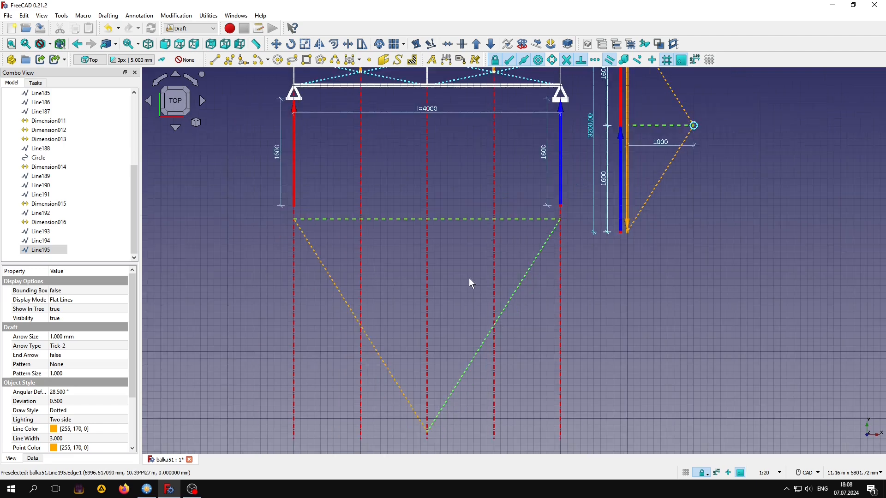
- Draw a horizontal line between the points where the two orange rays cross the axes of the concentrated loads
{"action": "middle_click_drag", "start_coordinate": [469, 279], "coordinate": [468, 294]}
{"action": "left_click", "coordinate": [215, 59]}
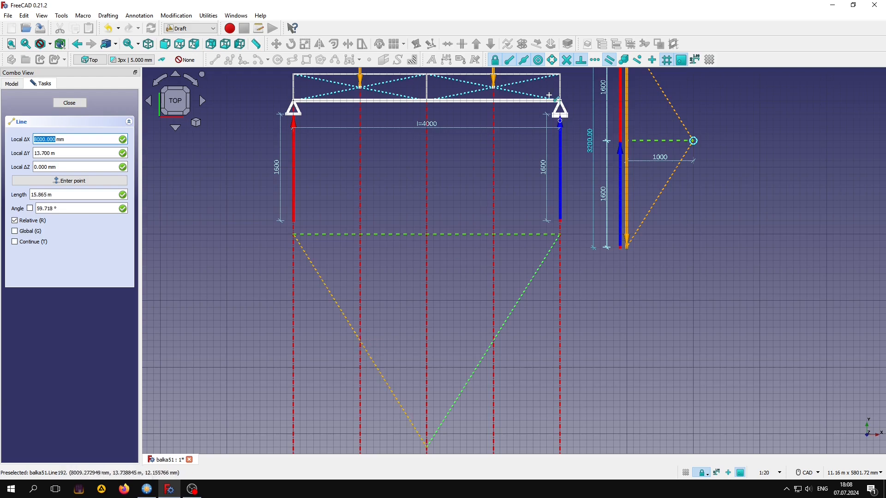
{"action": "left_click", "coordinate": [360, 341]}
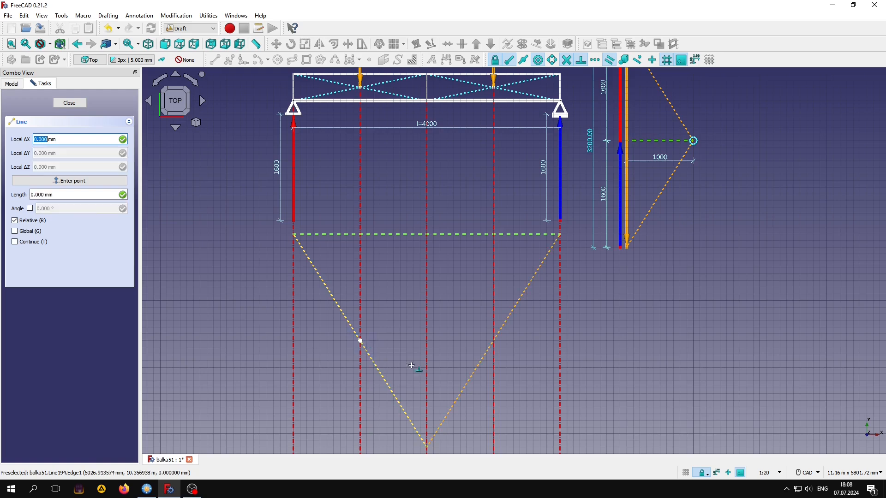
{"action": "left_click", "coordinate": [495, 341]}
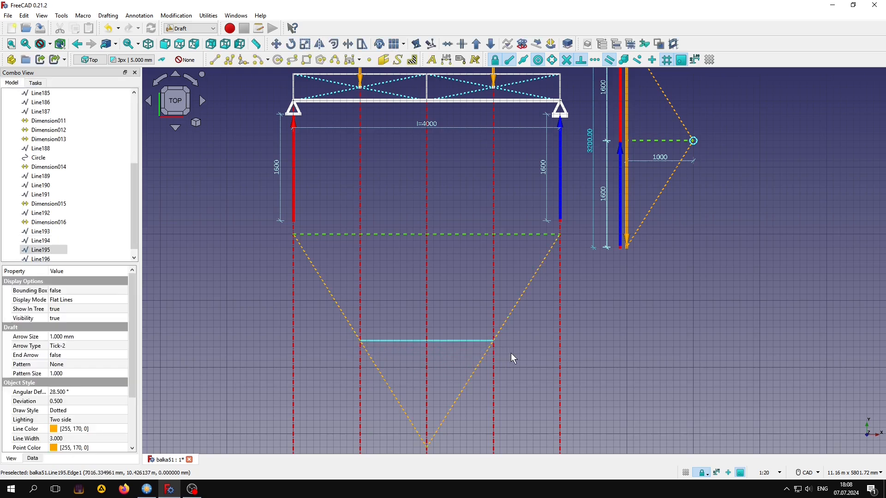
{"action": "left_click", "coordinate": [511, 353]}
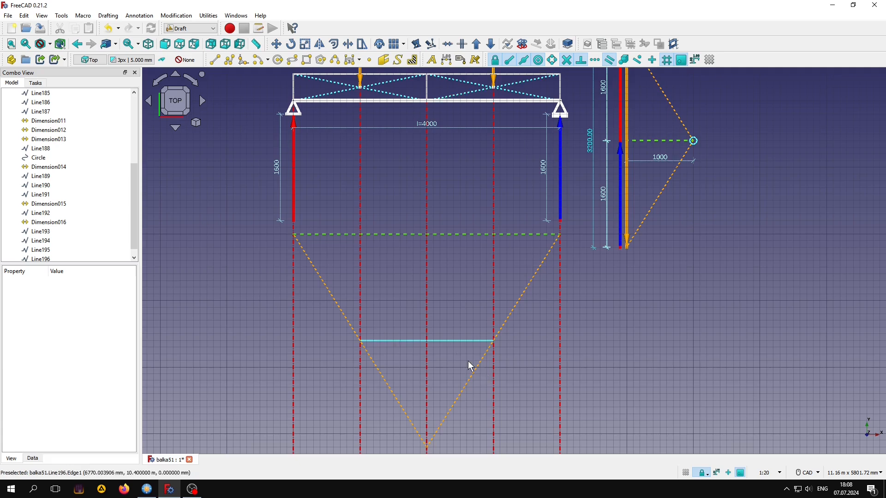
- Draw a B-spline from the green dashed line's left end through the horizontal line's midpoint to the dashed line's right end
{"action": "scroll", "coordinate": [441, 370], "scroll_direction": "up", "scroll_amount": 2}
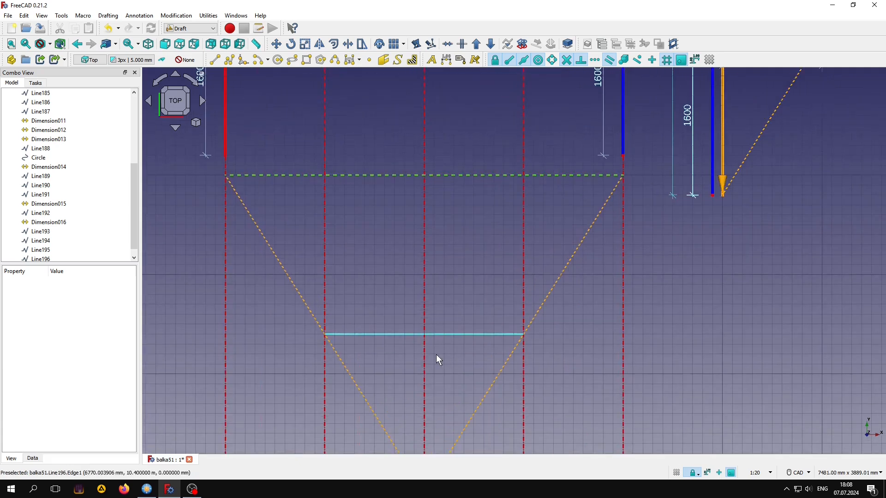
{"action": "left_click", "coordinate": [335, 59]}
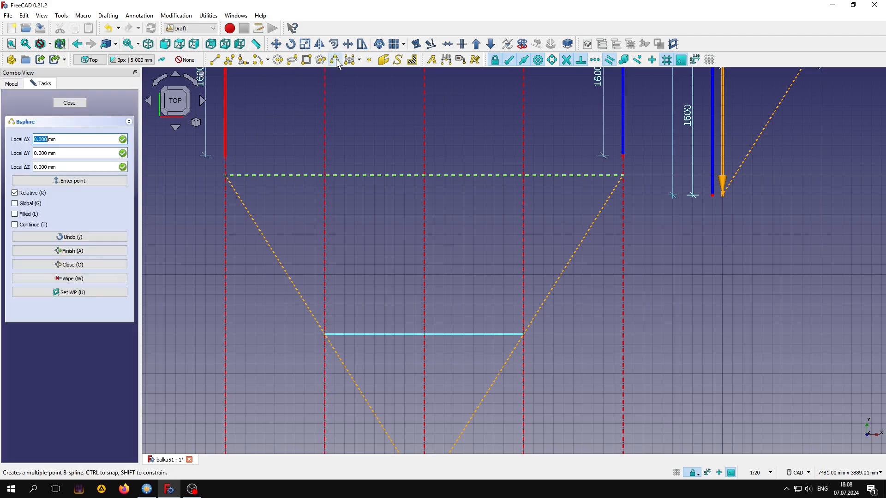
{"action": "left_click", "coordinate": [238, 176]}
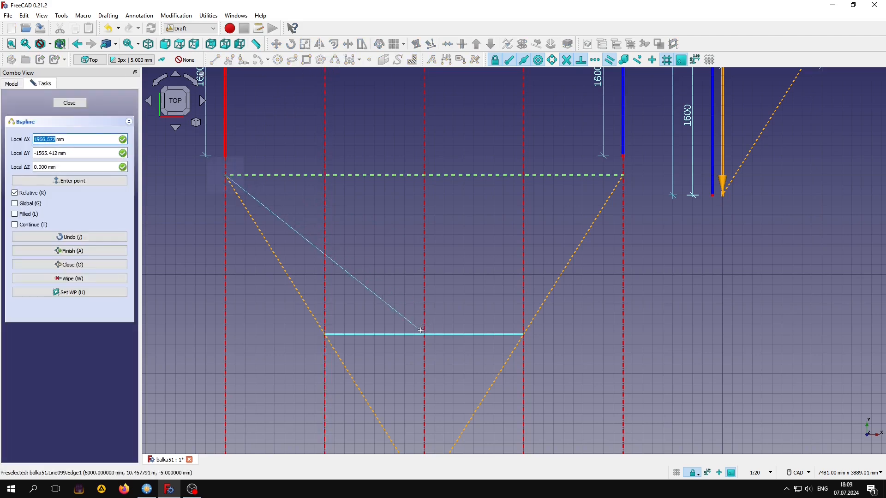
{"action": "left_click", "coordinate": [426, 333]}
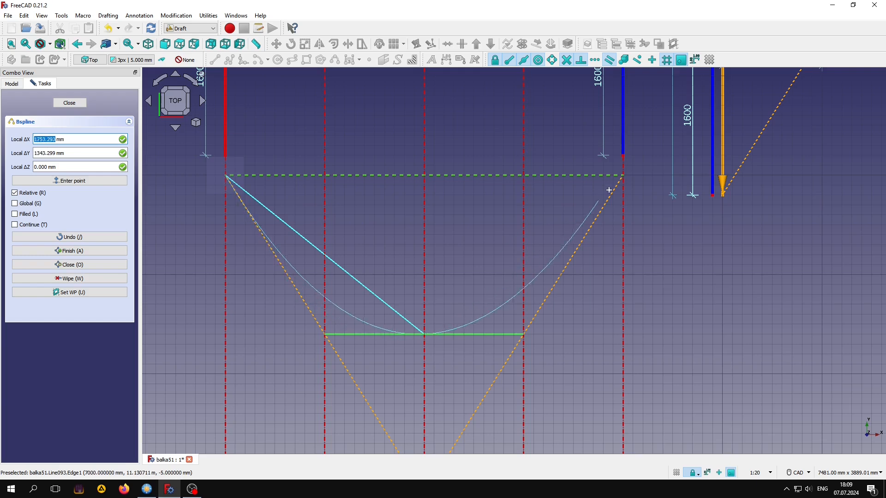
{"action": "left_click", "coordinate": [621, 181]}
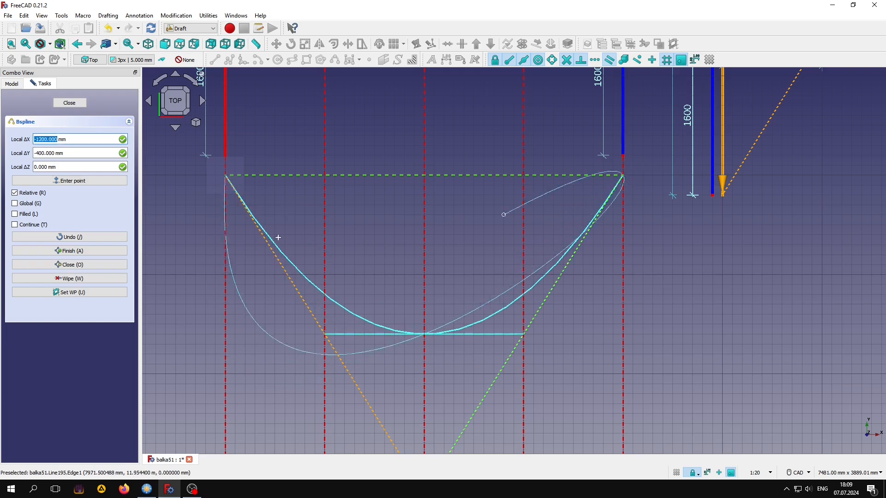
{"action": "left_click", "coordinate": [80, 250]}
{"action": "left_click", "coordinate": [468, 266]}
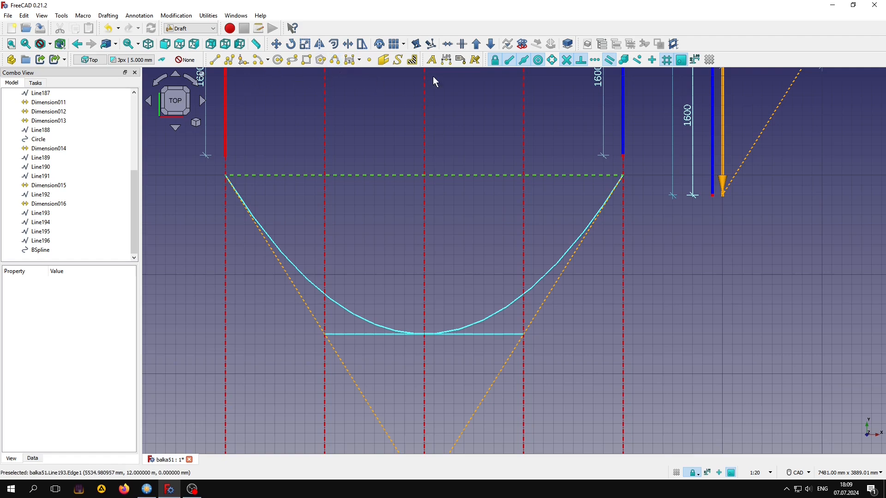
- Dimension the vertical distance from the curve's lowest point to the green dashed line, placing it just left of the middle axis
{"action": "left_click", "coordinate": [447, 59]}
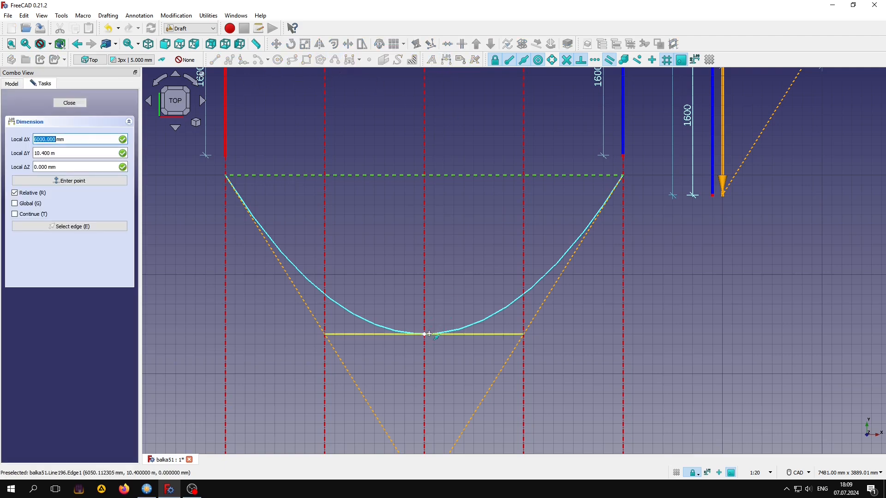
{"action": "left_click", "coordinate": [425, 333]}
{"action": "left_click", "coordinate": [427, 175]}
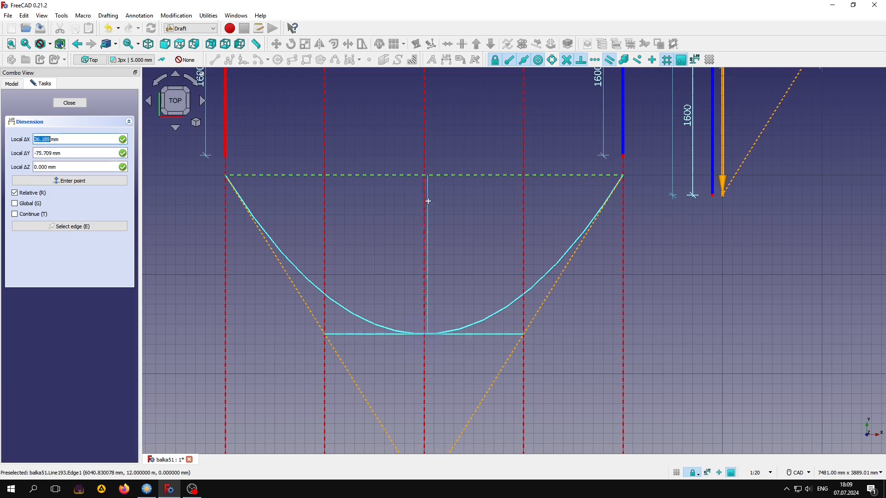
{"action": "left_click", "coordinate": [405, 225]}
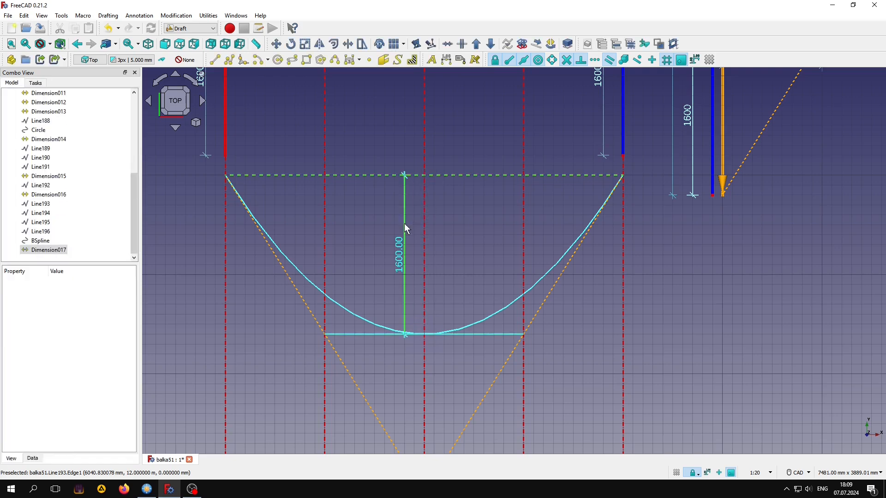
{"action": "left_click", "coordinate": [460, 287]}
{"action": "scroll", "coordinate": [461, 287], "scroll_direction": "down", "scroll_amount": 1}
{"action": "middle_click_drag", "start_coordinate": [472, 225], "coordinate": [475, 290]}
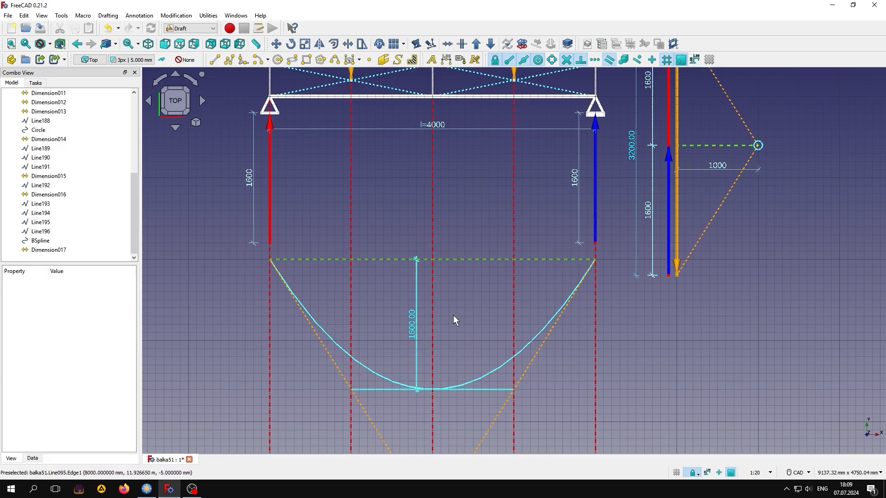
- Set the decimals of the moment diagram's vertical dimension to 0
{"action": "left_click", "coordinate": [418, 283]}
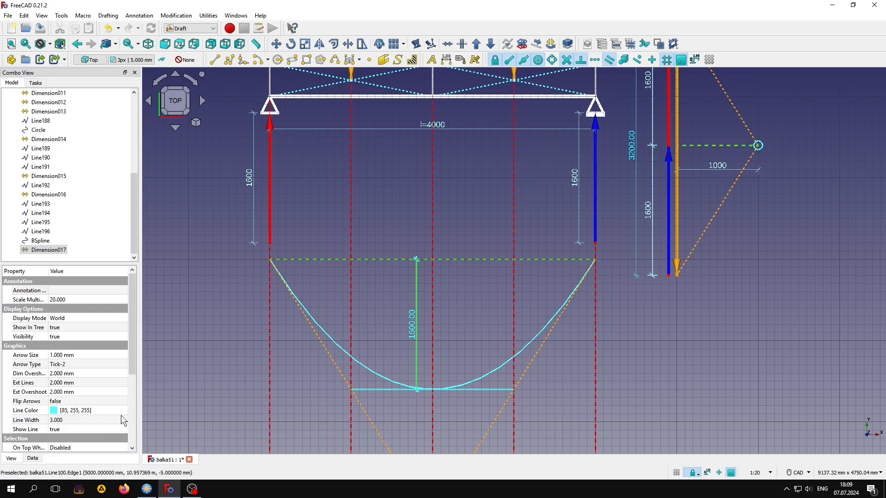
{"action": "scroll", "coordinate": [90, 429], "scroll_direction": "down", "scroll_amount": 4}
{"action": "left_click", "coordinate": [88, 439]}
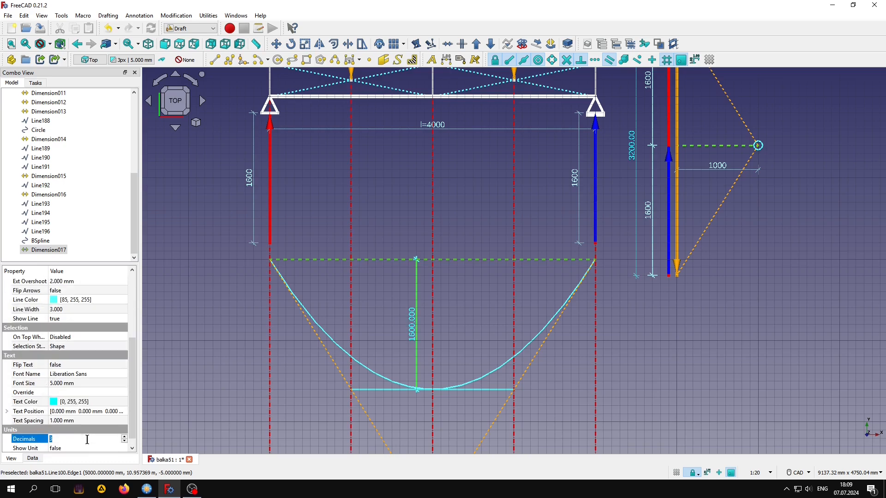
{"action": "left_click", "coordinate": [465, 353]}
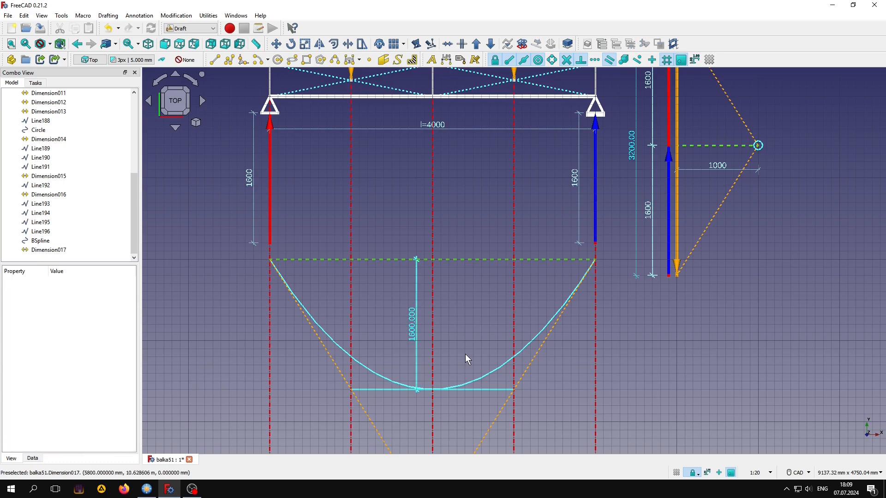
{"action": "left_click", "coordinate": [417, 354]}
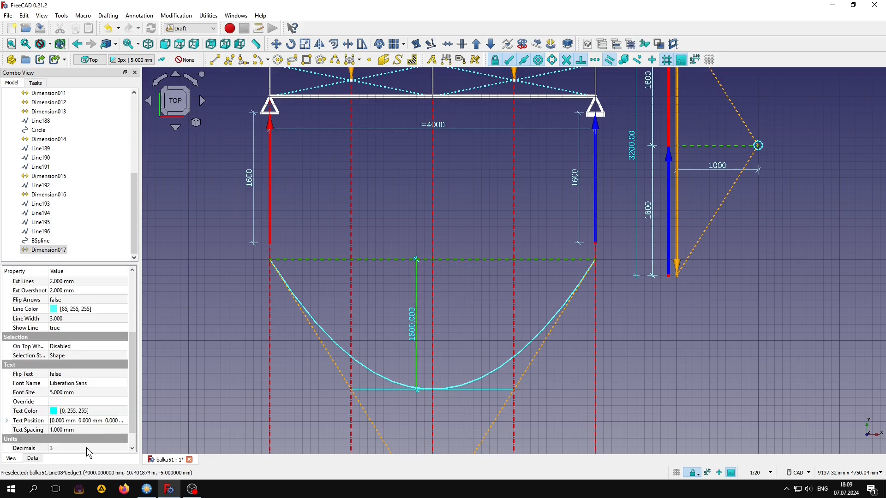
{"action": "left_click", "coordinate": [87, 448]}
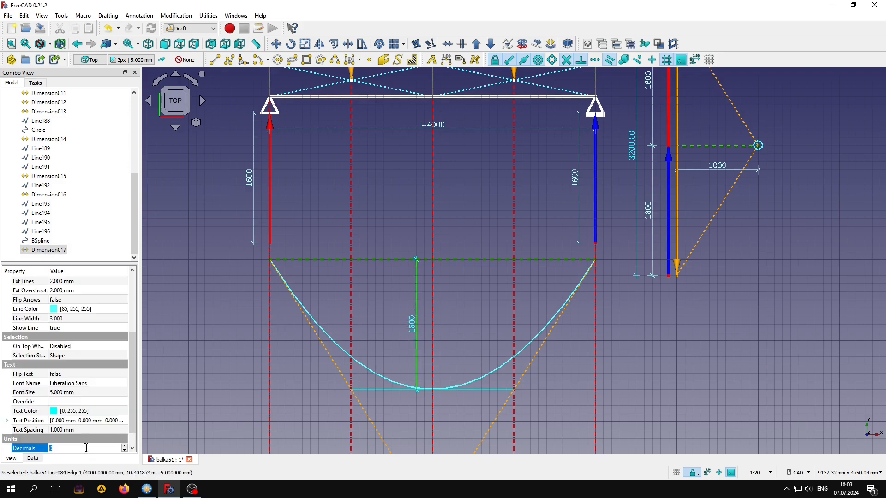
{"action": "left_click", "coordinate": [461, 351]}
- Save the balka51 document
{"action": "scroll", "coordinate": [449, 350], "scroll_direction": "up", "scroll_amount": 1}
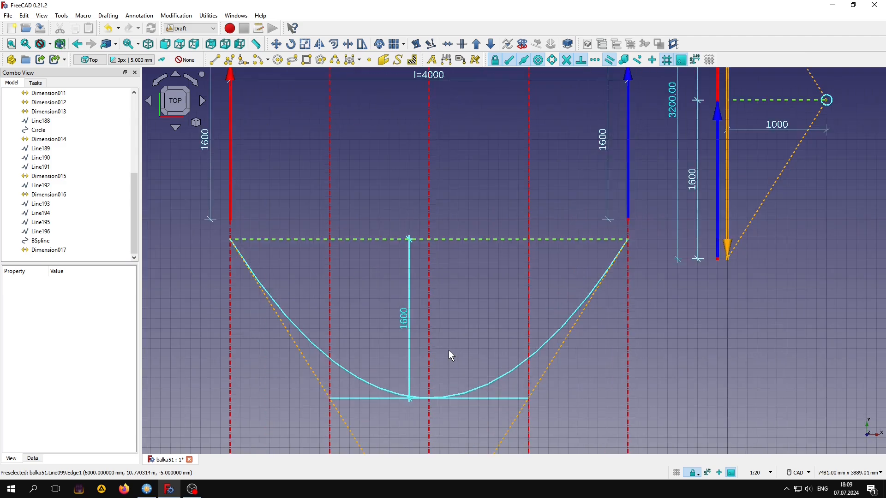
{"action": "middle_click_drag", "start_coordinate": [464, 326], "coordinate": [473, 301]}
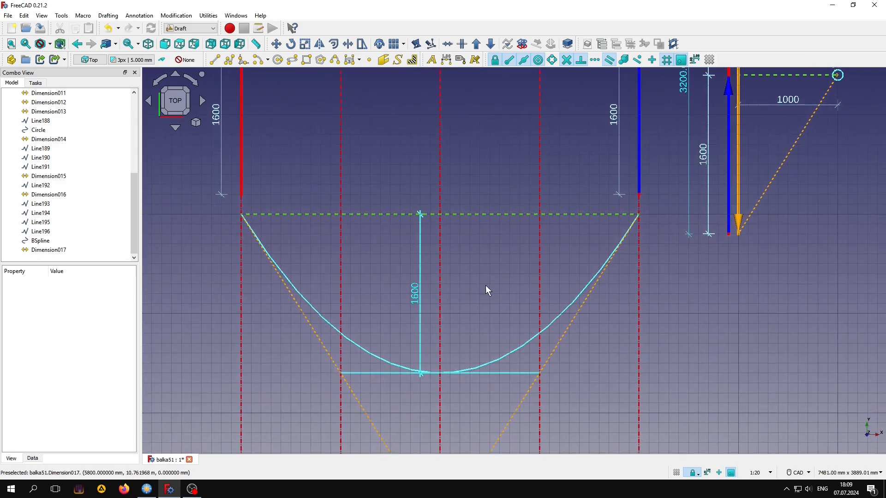
{"action": "key", "text": "ctrl+s"}
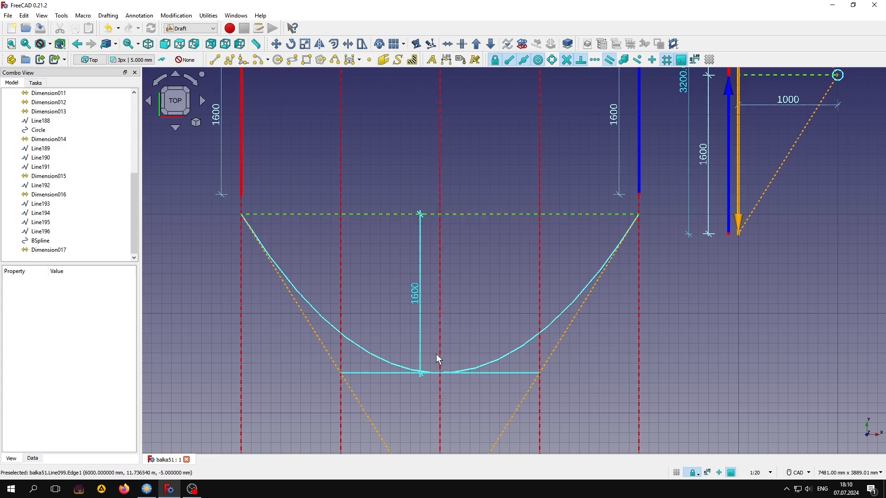
- Show the load group q2 with the numbered force vectors on the lower beam
{"action": "scroll", "coordinate": [491, 246], "scroll_direction": "down", "scroll_amount": 4}
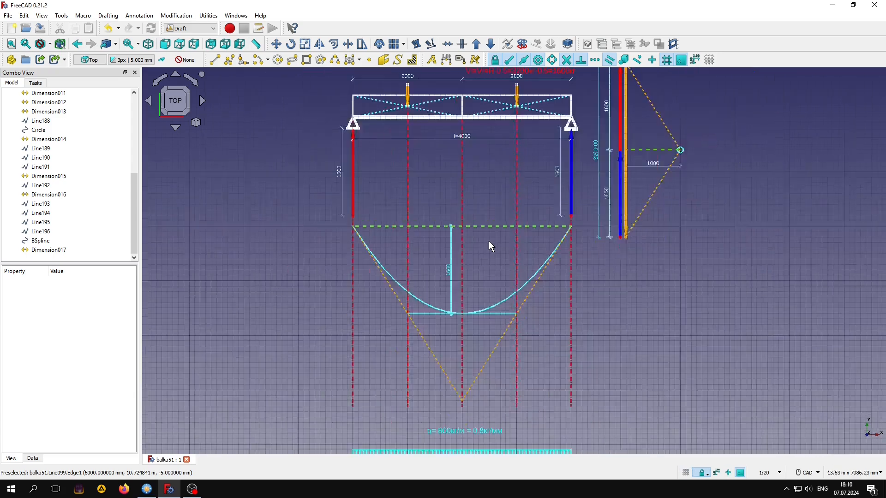
{"action": "middle_click_drag", "start_coordinate": [482, 356], "coordinate": [485, 173]}
{"action": "scroll", "coordinate": [449, 290], "scroll_direction": "up", "scroll_amount": 3}
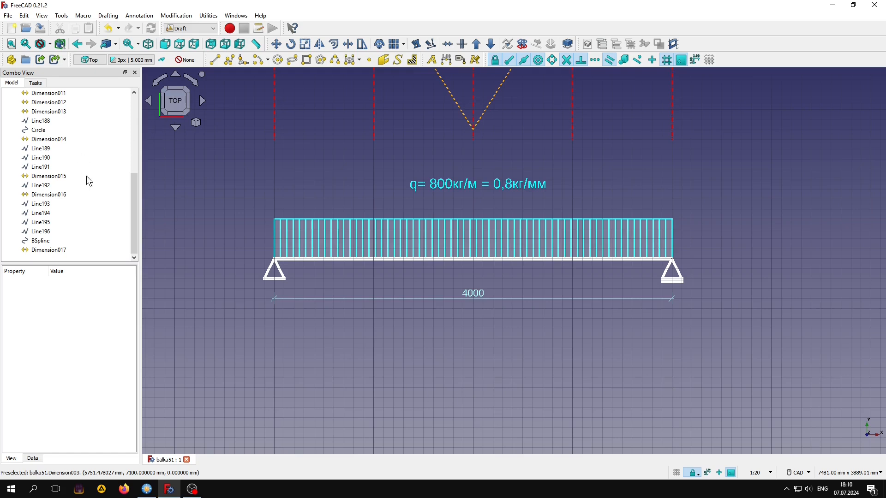
{"action": "scroll", "coordinate": [90, 187], "scroll_direction": "up", "scroll_amount": 6}
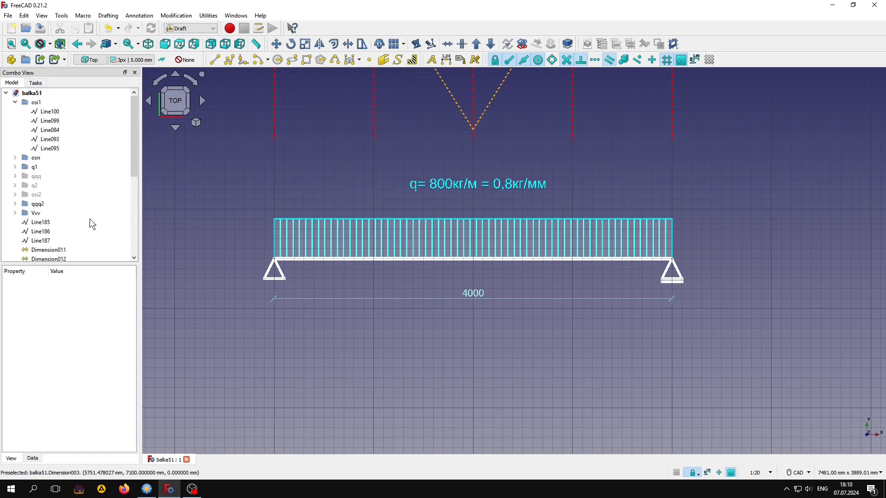
{"action": "left_click", "coordinate": [38, 204]}
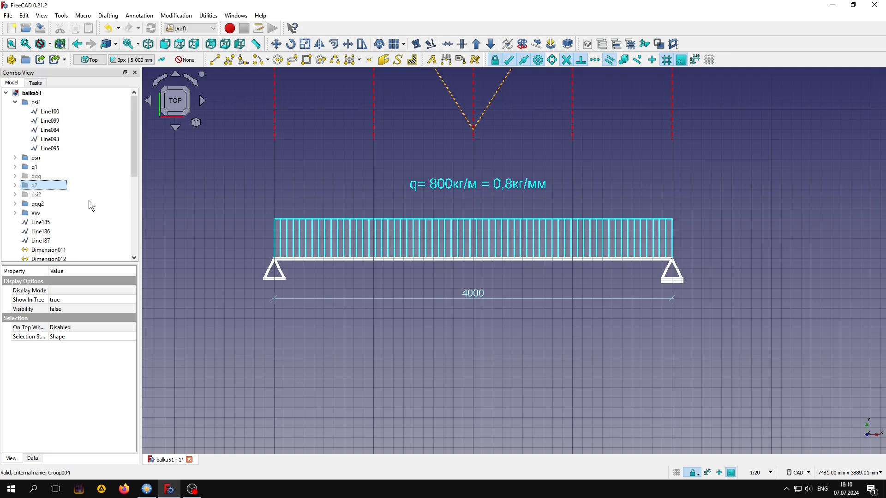
{"action": "key", "text": "space"}
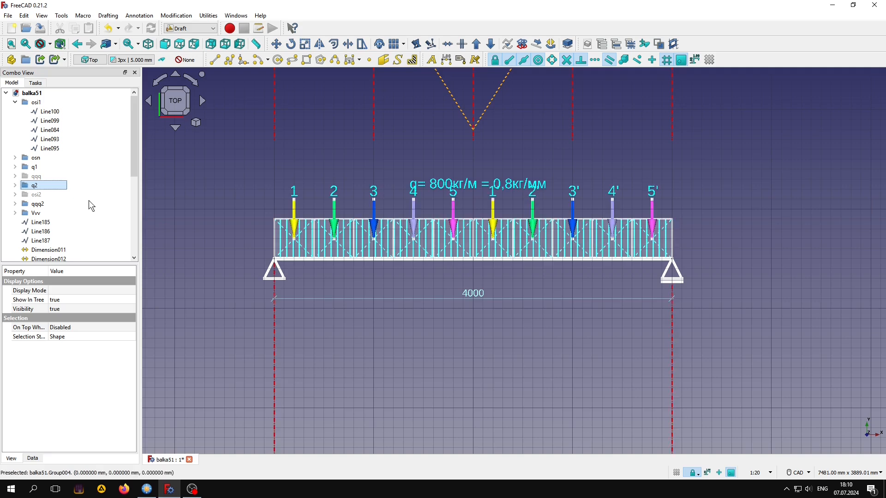
- Hide the distributed load group qqq2 on the lower beam and show the force axes group osi2
{"action": "left_click", "coordinate": [37, 196]}
{"action": "left_click", "coordinate": [38, 203]}
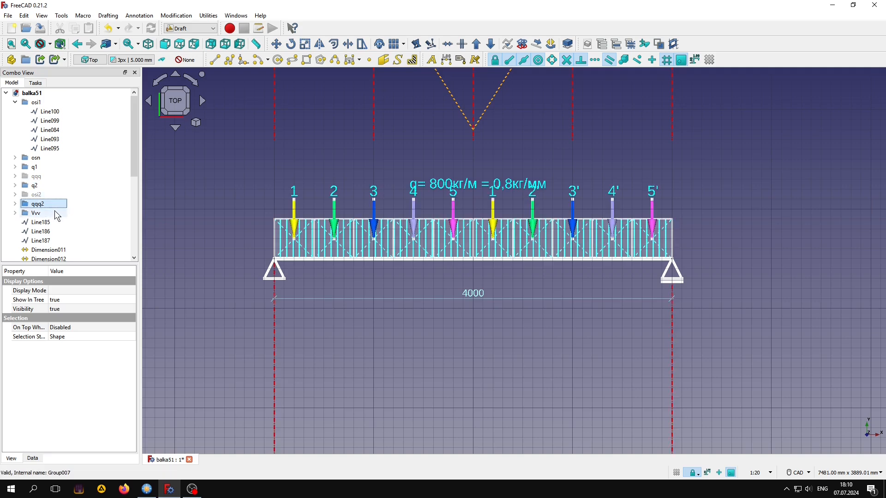
{"action": "key", "text": "space"}
{"action": "left_click", "coordinate": [481, 384]}
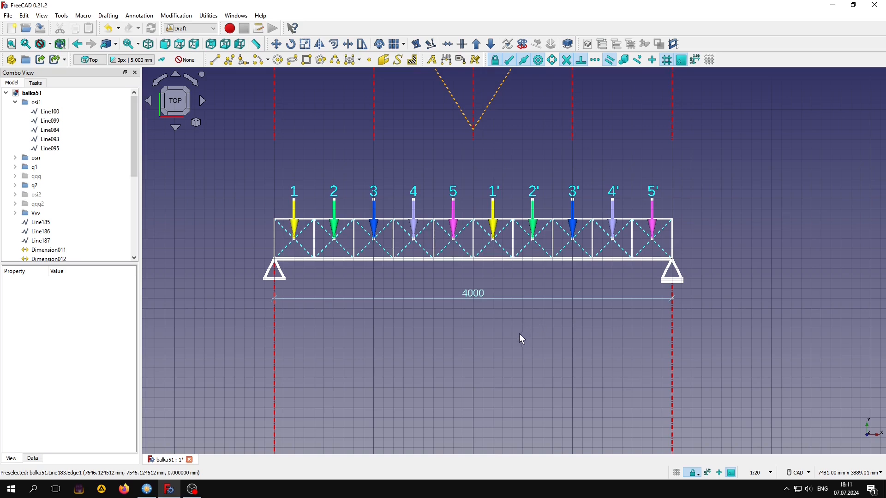
{"action": "left_click", "coordinate": [42, 194]}
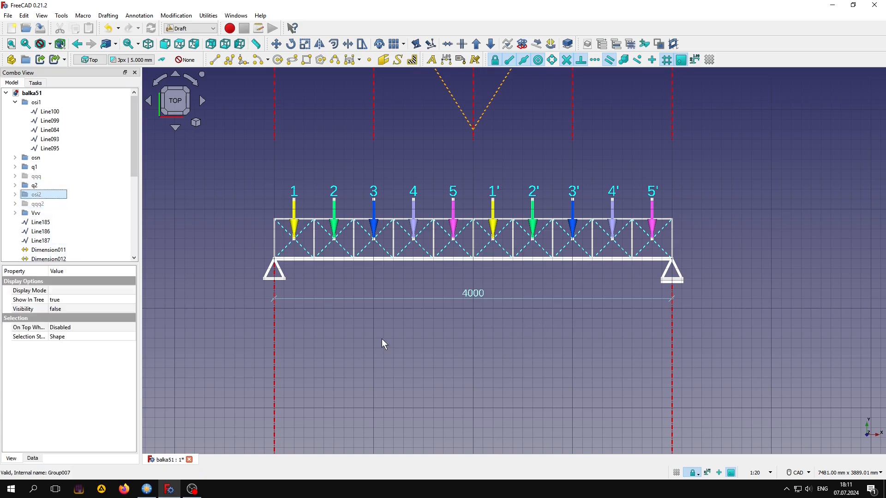
{"action": "key", "text": "space"}
{"action": "left_click", "coordinate": [419, 371]}
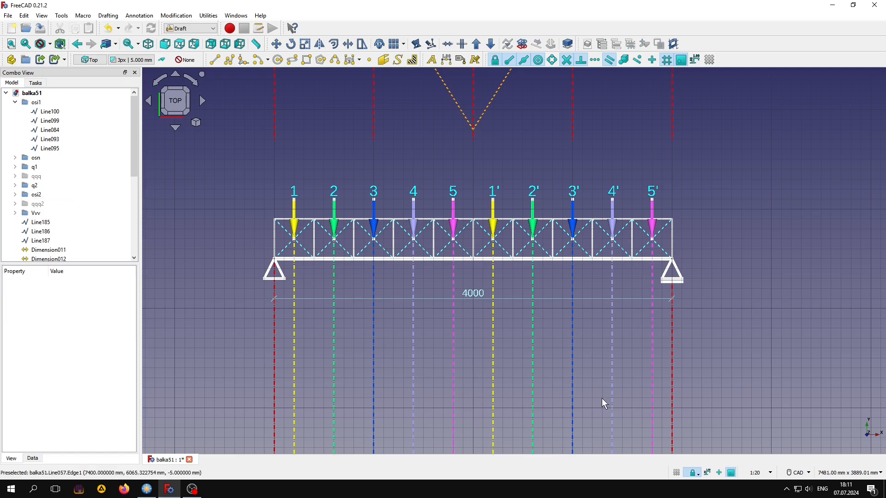
- Copy the green dashed horizontal line from the force polygon onto the left red support axis below the lower beam's 4000 dimension
{"action": "scroll", "coordinate": [452, 280], "scroll_direction": "down", "scroll_amount": 3}
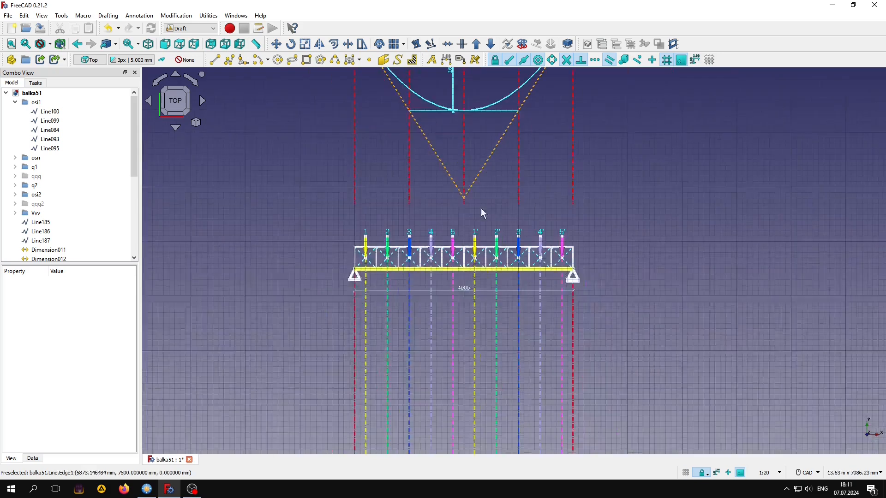
{"action": "middle_click_drag", "start_coordinate": [481, 208], "coordinate": [340, 431]}
{"action": "scroll", "coordinate": [525, 198], "scroll_direction": "up", "scroll_amount": 2}
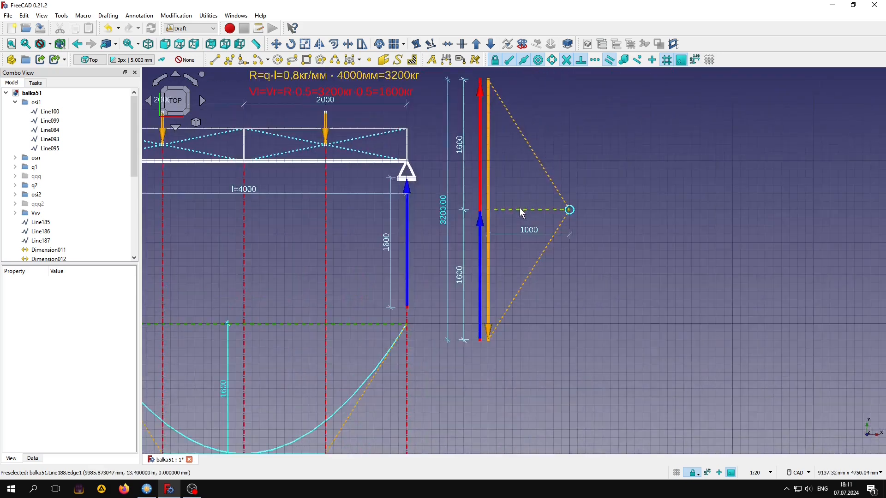
{"action": "left_click", "coordinate": [521, 211]}
{"action": "key", "text": "m"}
{"action": "key", "text": "v"}
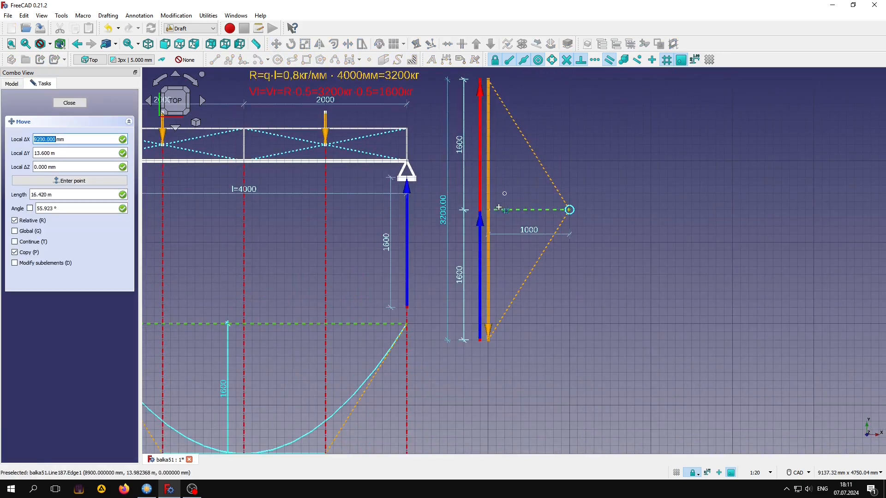
{"action": "left_click", "coordinate": [500, 211]}
{"action": "scroll", "coordinate": [515, 211], "scroll_direction": "down", "scroll_amount": 3}
{"action": "middle_click_drag", "start_coordinate": [508, 303], "coordinate": [575, 124]}
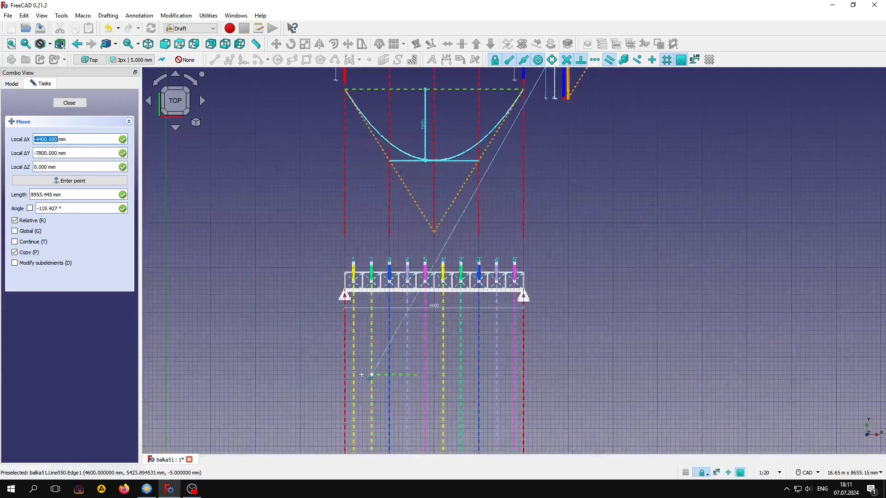
{"action": "scroll", "coordinate": [363, 365], "scroll_direction": "up", "scroll_amount": 4}
{"action": "scroll", "coordinate": [361, 359], "scroll_direction": "up", "scroll_amount": 1}
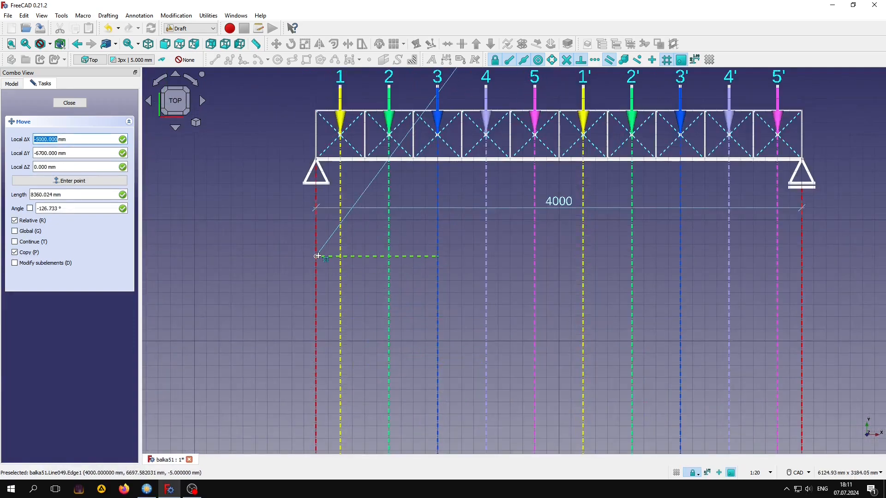
{"action": "left_click", "coordinate": [316, 256]}
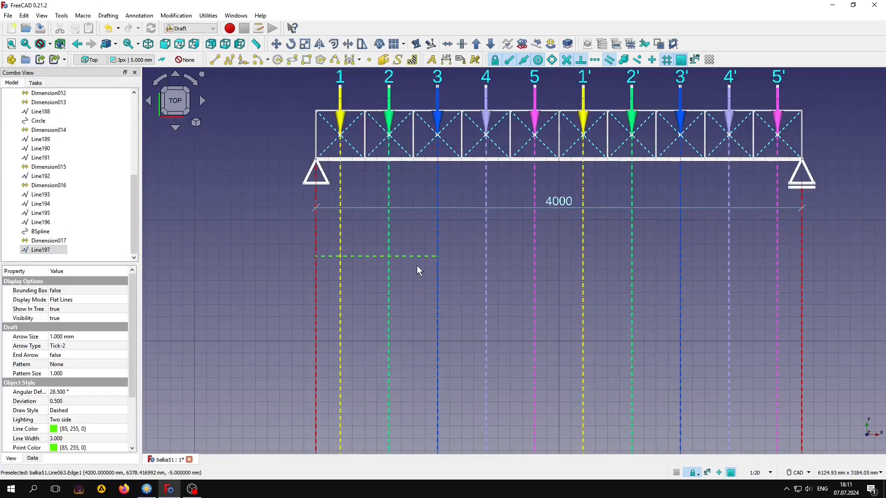
- Extend the copied green dashed line to the right red support axis with Trimex
{"action": "left_click", "coordinate": [348, 45]}
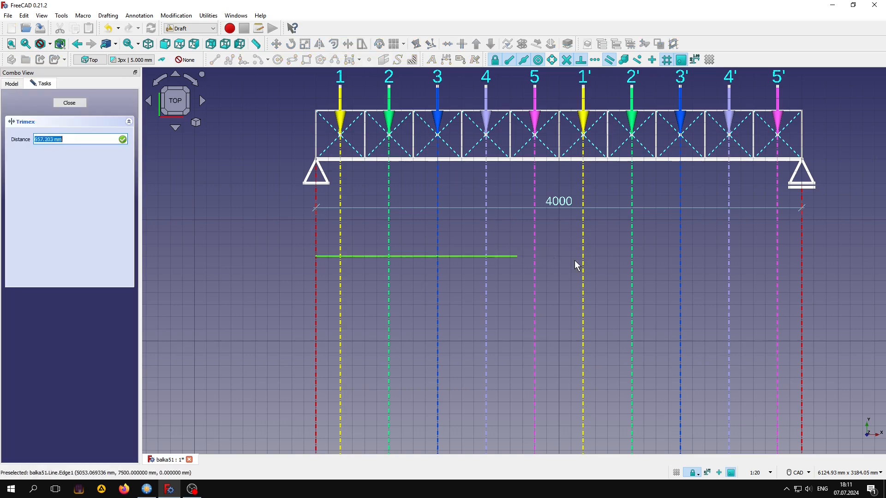
{"action": "left_click", "coordinate": [801, 262]}
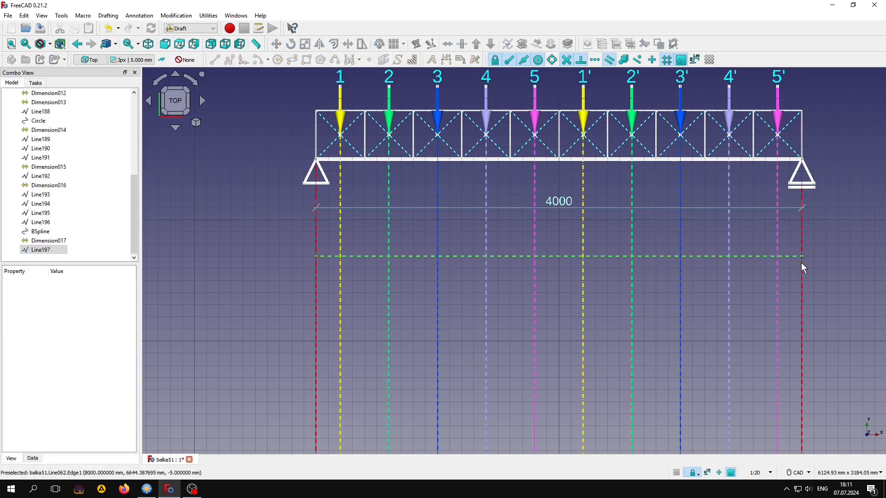
{"action": "left_click", "coordinate": [500, 293]}
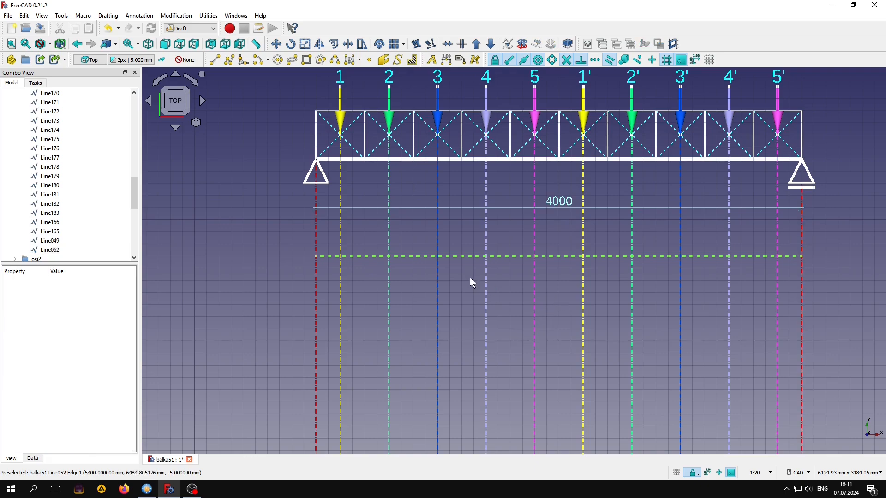
- Copy the force polygon's upper orange dotted ray so its upper end sits at the left end of the lower beam's green line
{"action": "scroll", "coordinate": [470, 278], "scroll_direction": "down", "scroll_amount": 4}
{"action": "middle_click_drag", "start_coordinate": [470, 278], "coordinate": [370, 452]}
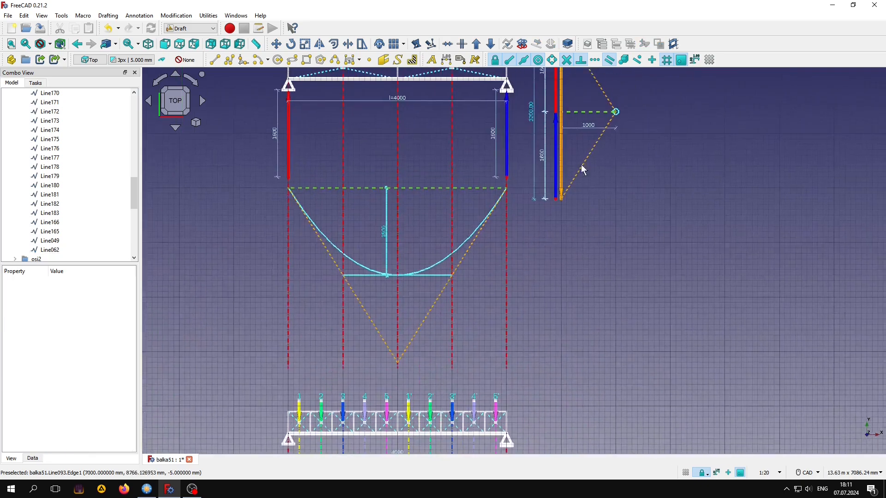
{"action": "middle_click_drag", "start_coordinate": [582, 168], "coordinate": [546, 259]}
{"action": "scroll", "coordinate": [576, 137], "scroll_direction": "up", "scroll_amount": 2}
{"action": "left_click", "coordinate": [539, 168]}
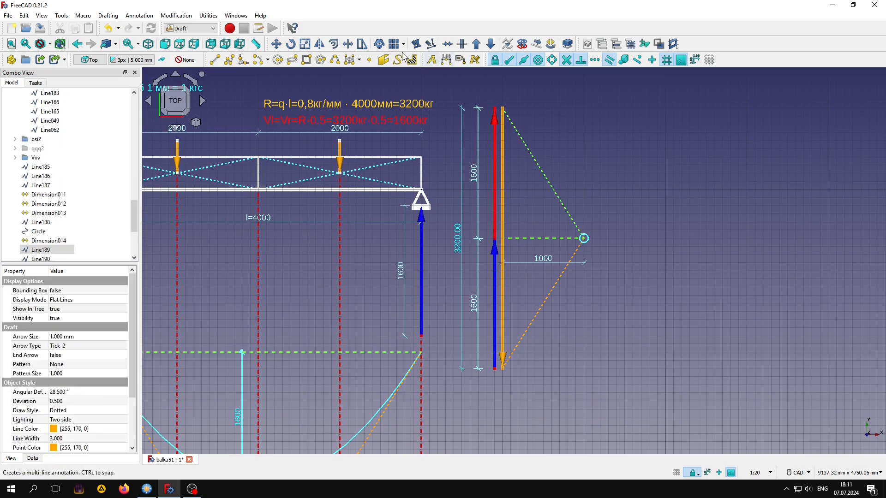
{"action": "left_click", "coordinate": [276, 44]}
{"action": "left_click", "coordinate": [503, 109]}
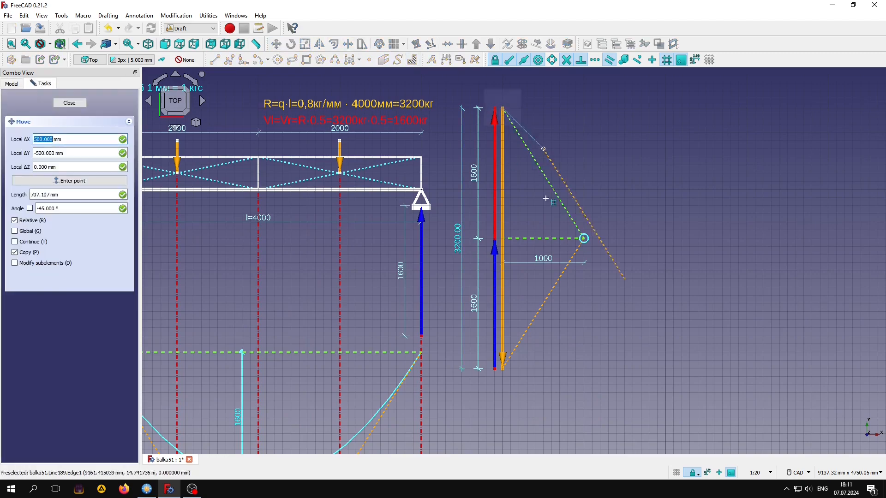
{"action": "scroll", "coordinate": [539, 290], "scroll_direction": "down", "scroll_amount": 3}
{"action": "middle_click_drag", "start_coordinate": [537, 318], "coordinate": [606, 100]}
{"action": "scroll", "coordinate": [380, 356], "scroll_direction": "up", "scroll_amount": 3}
{"action": "scroll", "coordinate": [370, 345], "scroll_direction": "up", "scroll_amount": 3}
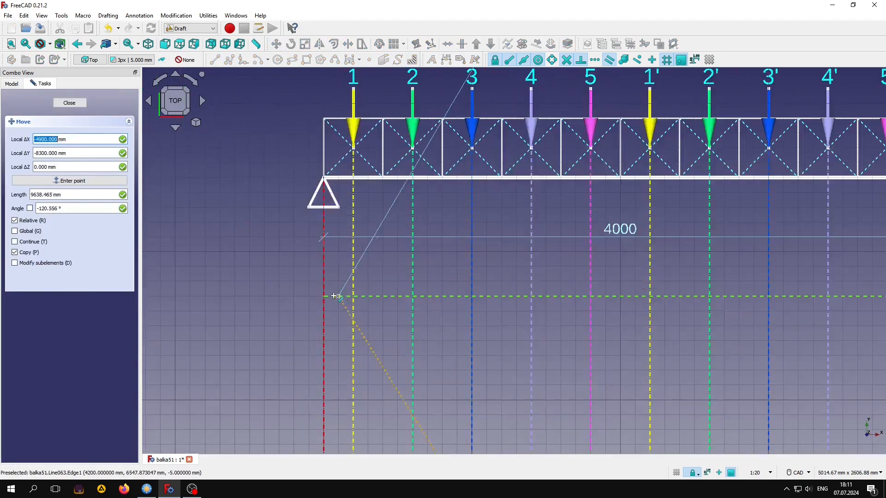
{"action": "left_click", "coordinate": [333, 295]}
- Copy the force polygon's lower orange dotted ray so its upper end sits at the right end of the lower beam's green line
{"action": "scroll", "coordinate": [425, 289], "scroll_direction": "down", "scroll_amount": 5}
{"action": "middle_click_drag", "start_coordinate": [528, 220], "coordinate": [494, 325]}
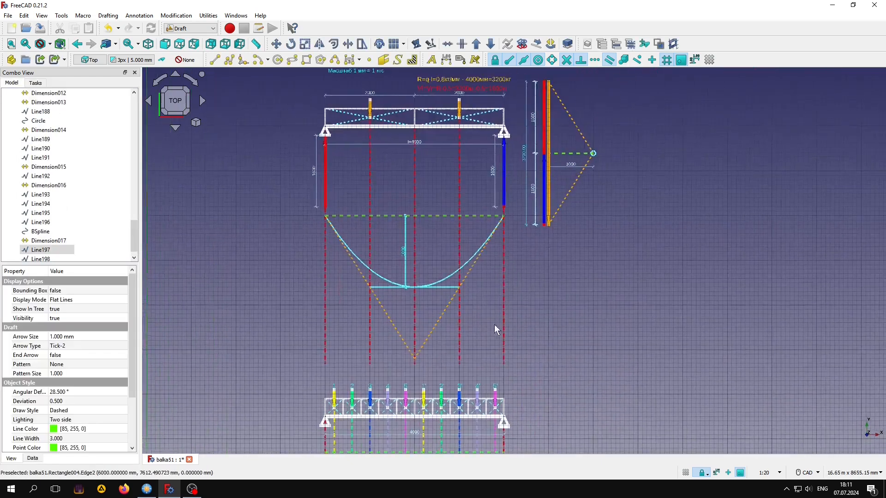
{"action": "scroll", "coordinate": [600, 135], "scroll_direction": "up", "scroll_amount": 5}
{"action": "left_click", "coordinate": [562, 213]}
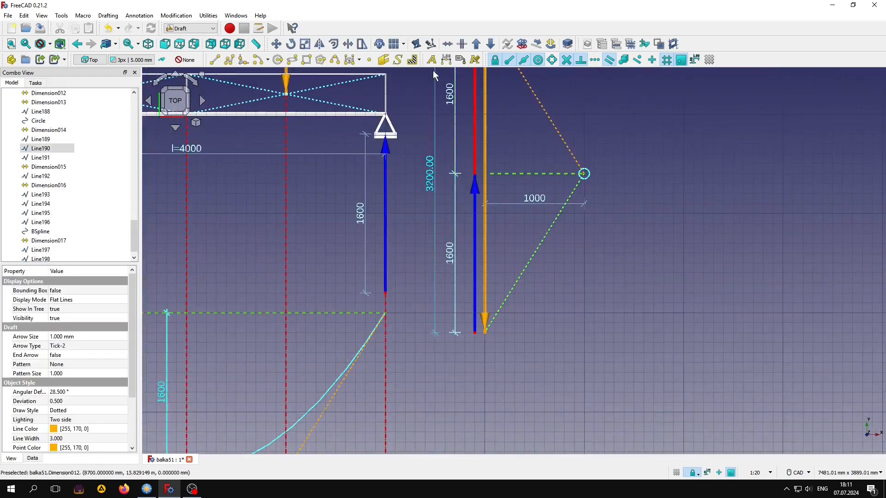
{"action": "left_click", "coordinate": [276, 43]}
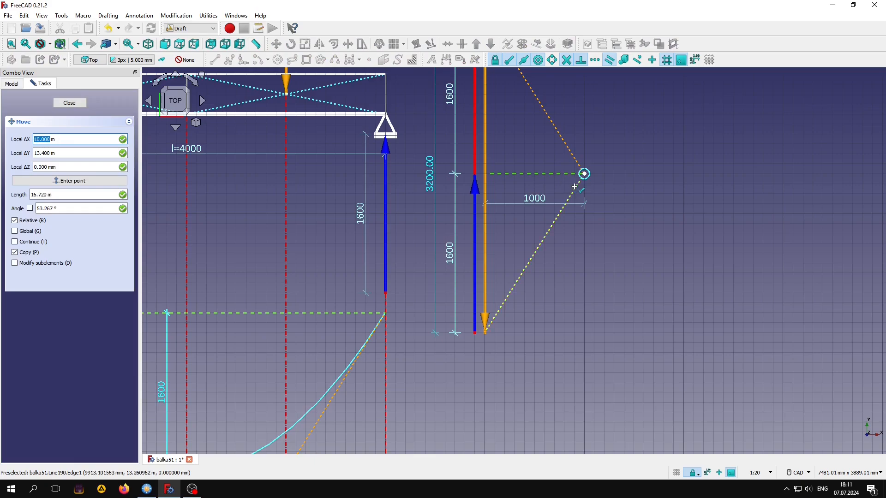
{"action": "scroll", "coordinate": [577, 194], "scroll_direction": "down", "scroll_amount": 5}
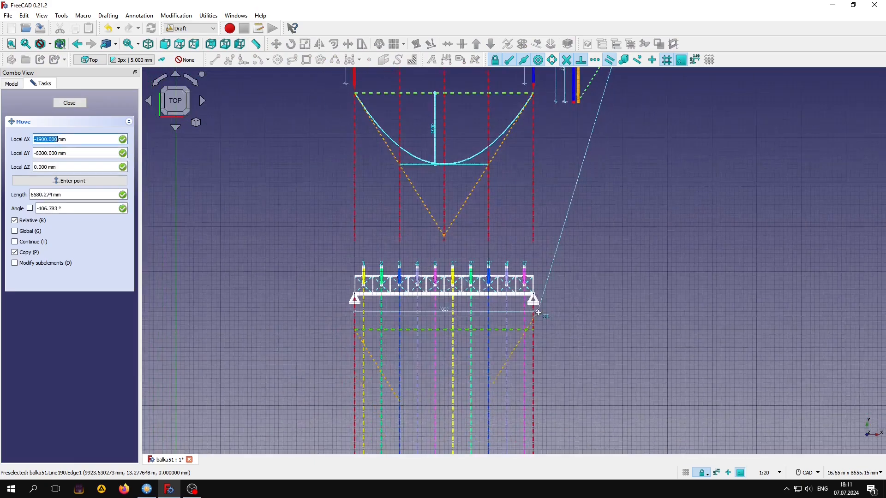
{"action": "scroll", "coordinate": [538, 313], "scroll_direction": "up", "scroll_amount": 5}
{"action": "left_click", "coordinate": [556, 238]}
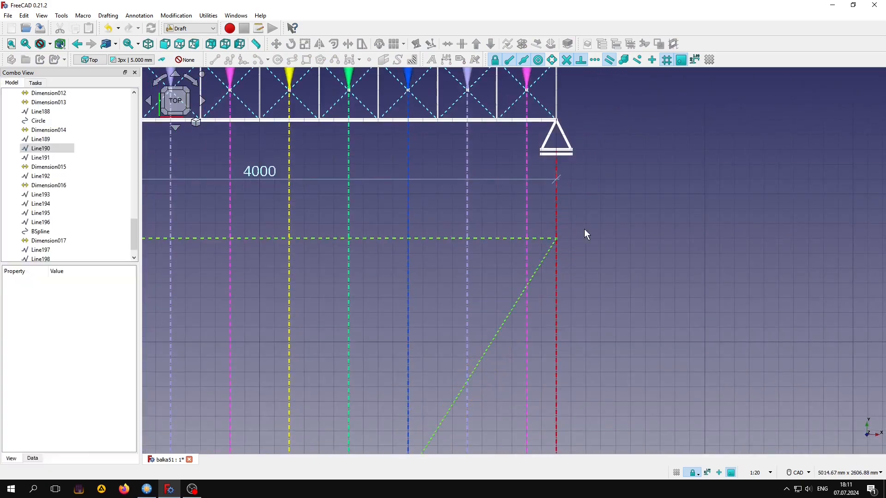
- Extend both orange dotted rays below the lower beam with Trimex until they meet at midspan
{"action": "scroll", "coordinate": [587, 227], "scroll_direction": "down", "scroll_amount": 4}
{"action": "middle_click_drag", "start_coordinate": [502, 307], "coordinate": [506, 261]}
{"action": "scroll", "coordinate": [499, 259], "scroll_direction": "up", "scroll_amount": 1}
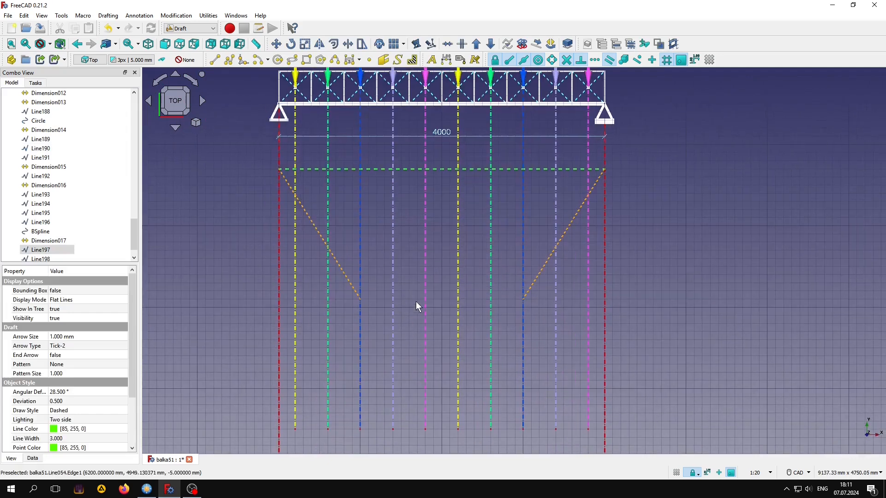
{"action": "left_click", "coordinate": [348, 44]}
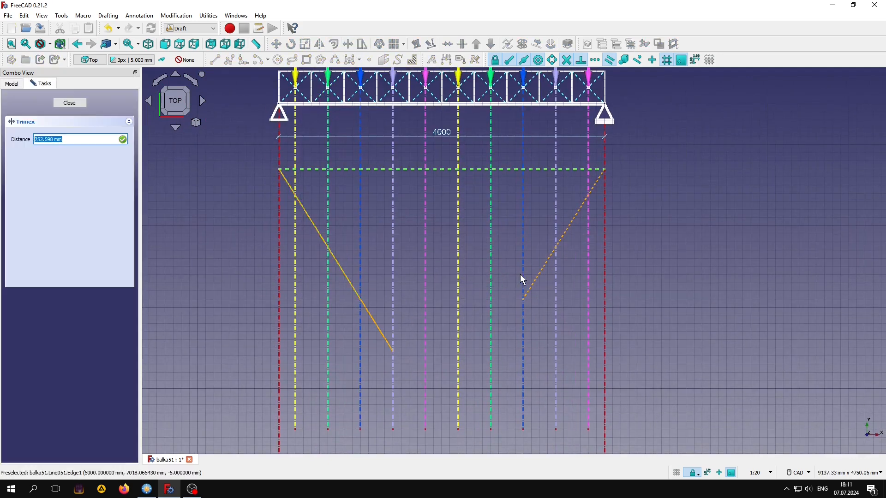
{"action": "left_click", "coordinate": [535, 282]}
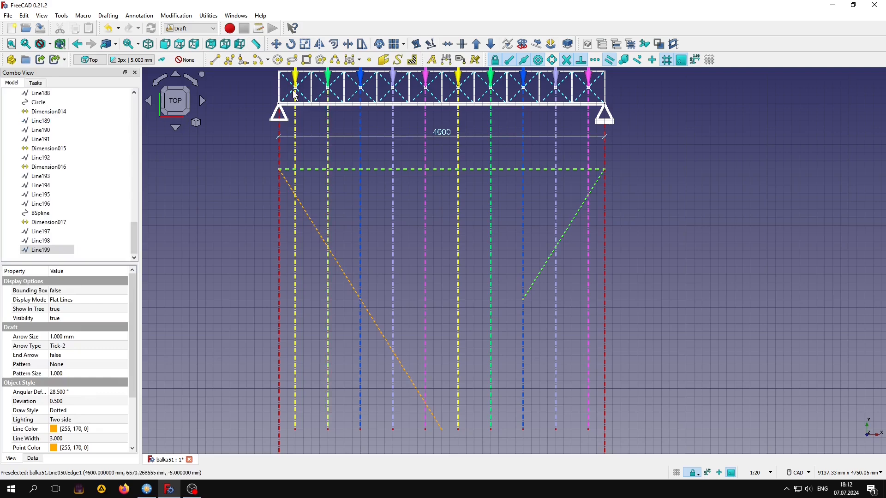
{"action": "left_click", "coordinate": [348, 44]}
{"action": "left_click", "coordinate": [376, 326]}
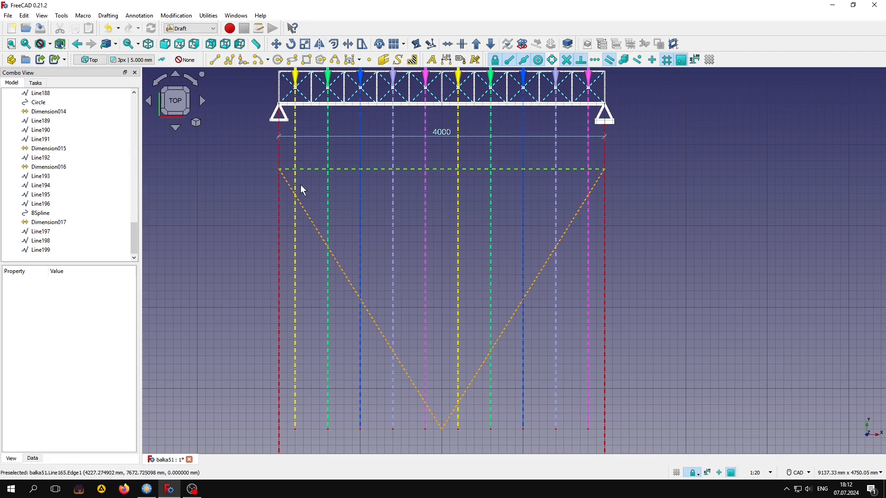
- Draw a line from the left ray's intersection with axis 1 to the right ray's intersection with axis 1'
{"action": "middle_click_drag", "start_coordinate": [301, 218], "coordinate": [306, 247]}
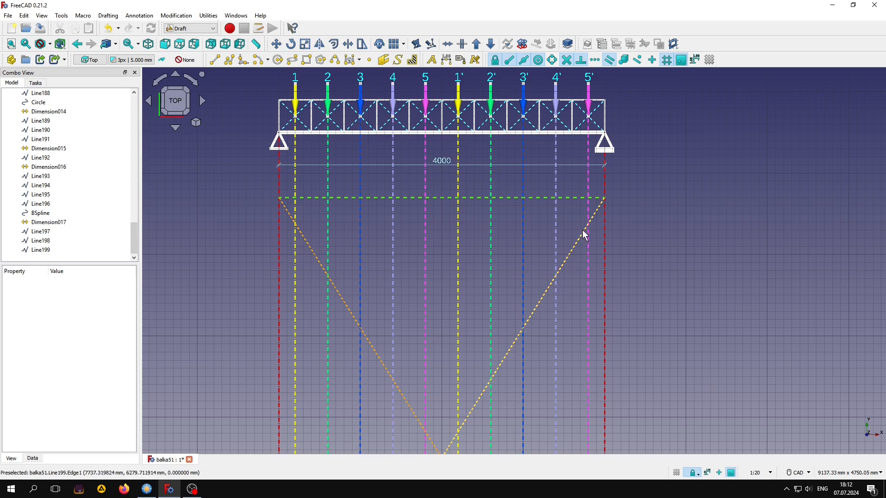
{"action": "middle_click_drag", "start_coordinate": [433, 371], "coordinate": [439, 307]}
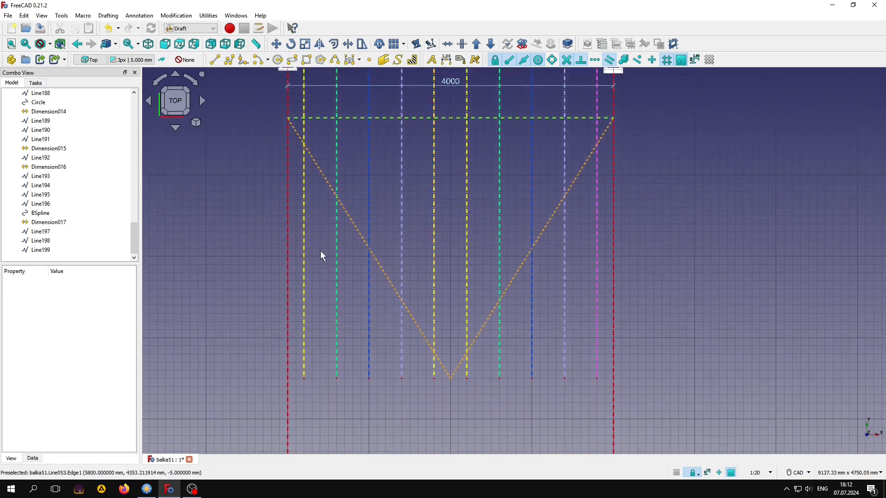
{"action": "left_click", "coordinate": [216, 59]}
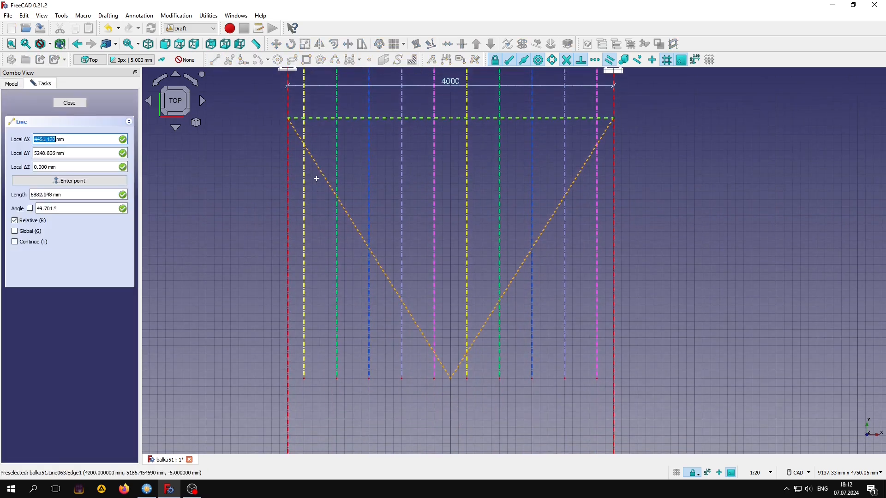
{"action": "left_click", "coordinate": [304, 146]}
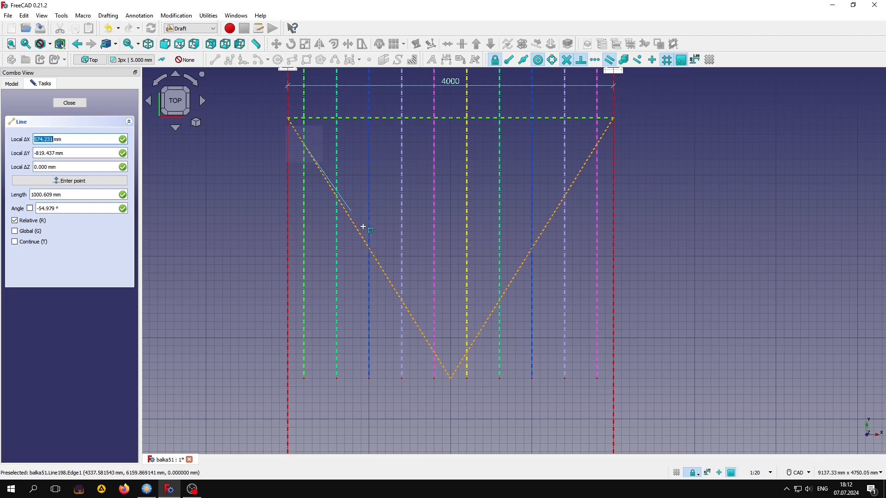
{"action": "left_click", "coordinate": [468, 353]}
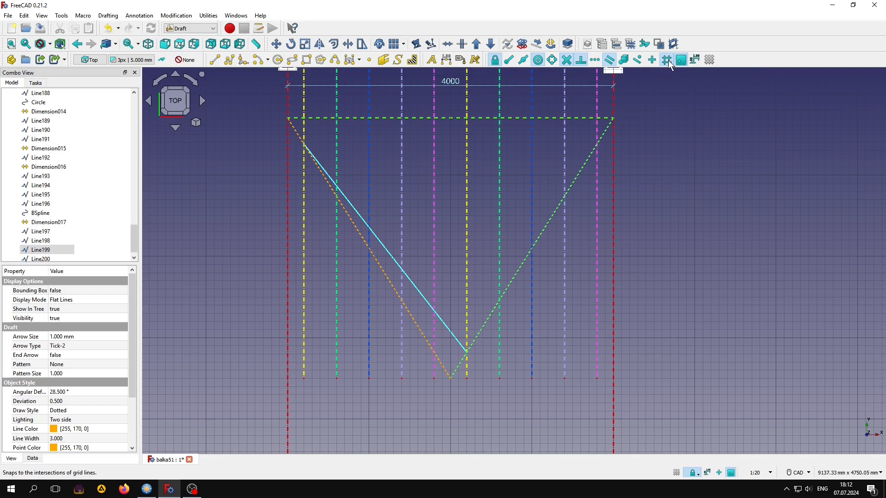
- Draw a line from the left ray's intersection with axis 2 to the right ray's intersection with axis 2'
{"action": "left_click", "coordinate": [215, 60]}
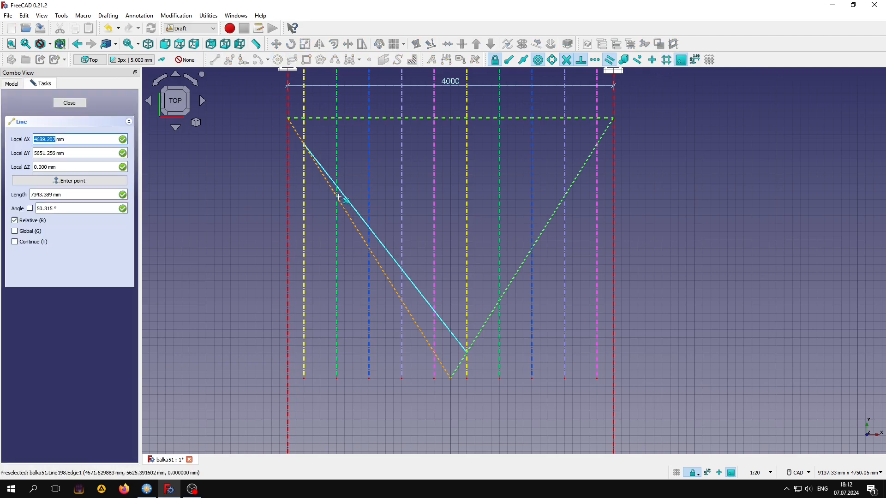
{"action": "left_click", "coordinate": [338, 197]}
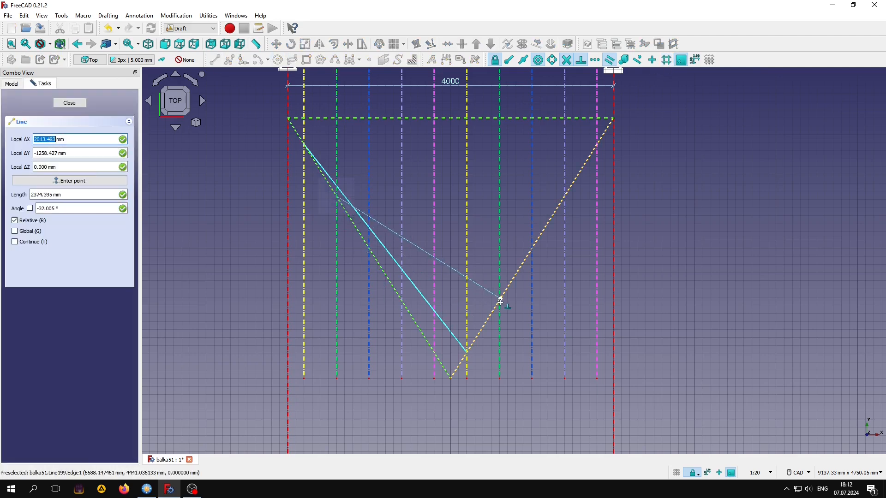
{"action": "left_click", "coordinate": [500, 301]}
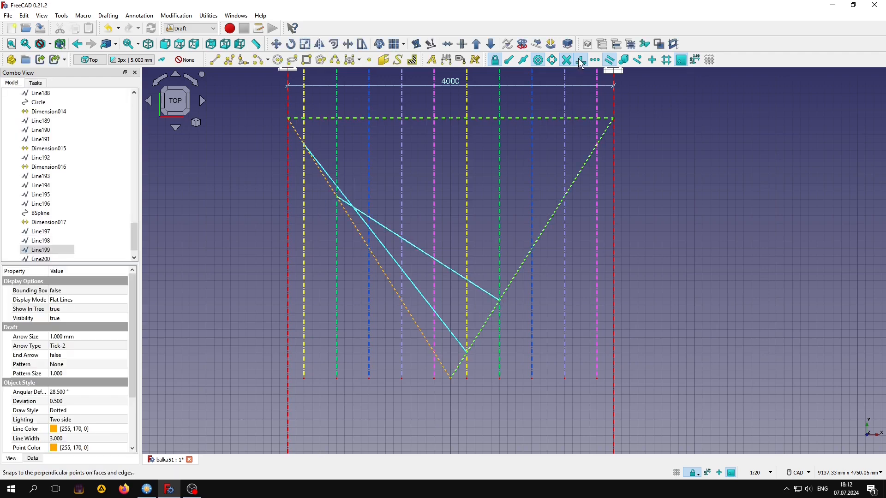
- Draw a line from the left ray's intersection with blue axis 3 to the right ray's intersection with axis 3'
{"action": "left_click", "coordinate": [214, 60]}
{"action": "left_click", "coordinate": [369, 248]}
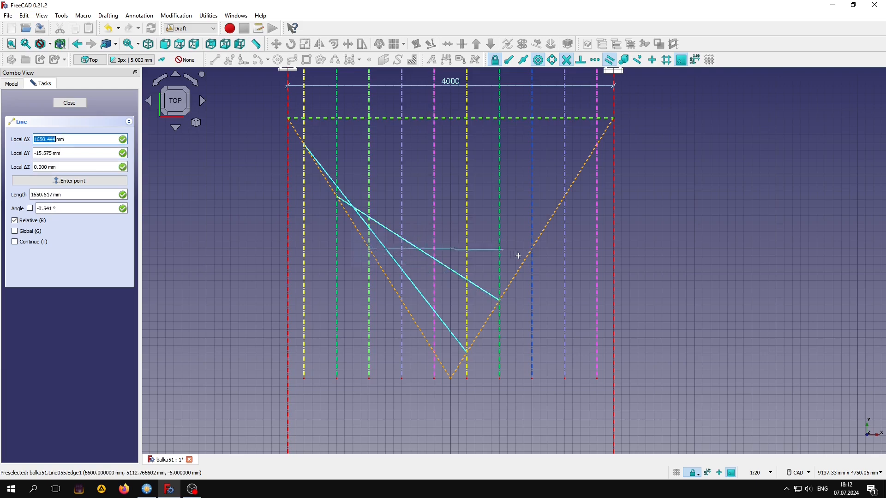
{"action": "left_click", "coordinate": [533, 246]}
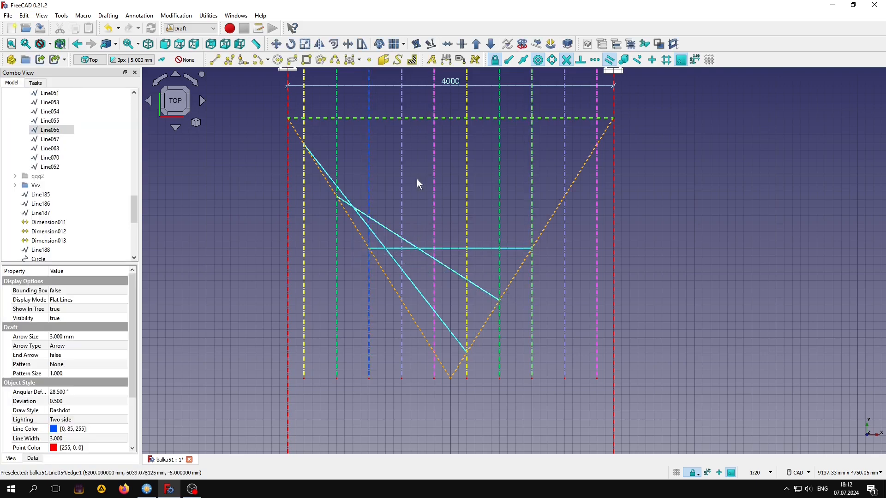
- Draw a line from the left ray's intersection with light purple axis 4 to the right ray's intersection with axis 4'
{"action": "left_click", "coordinate": [216, 61]}
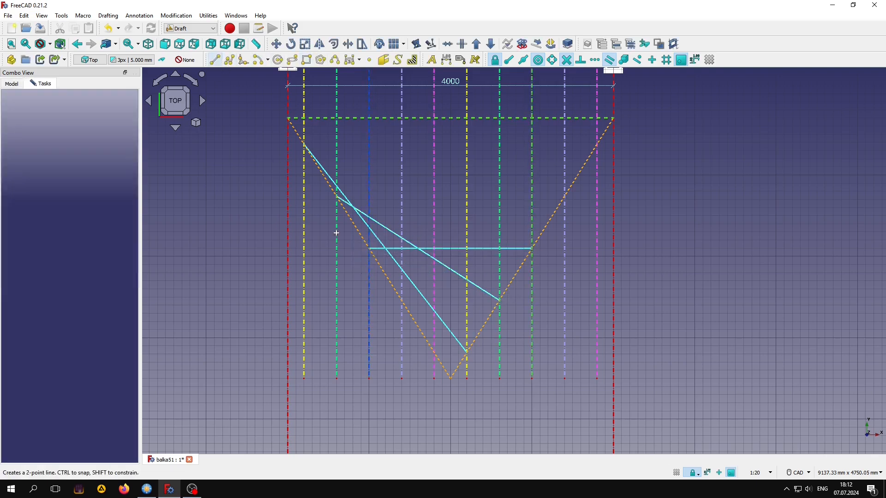
{"action": "left_click", "coordinate": [399, 298]}
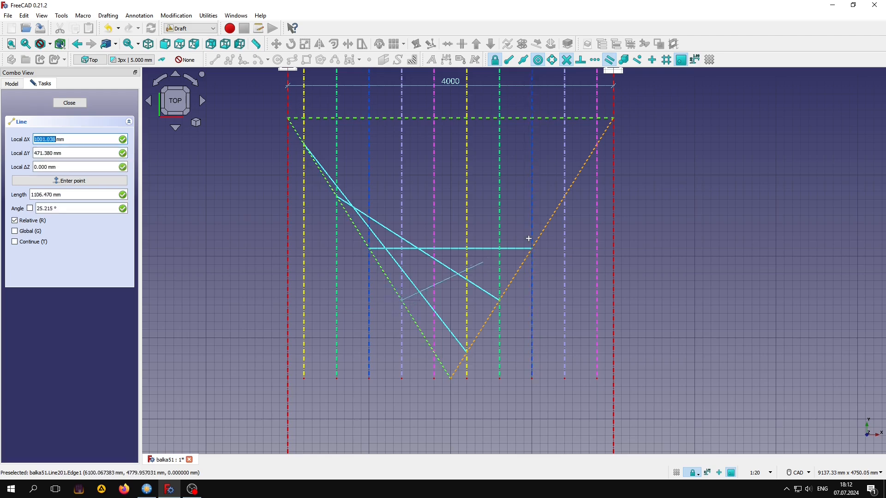
{"action": "left_click", "coordinate": [566, 198]}
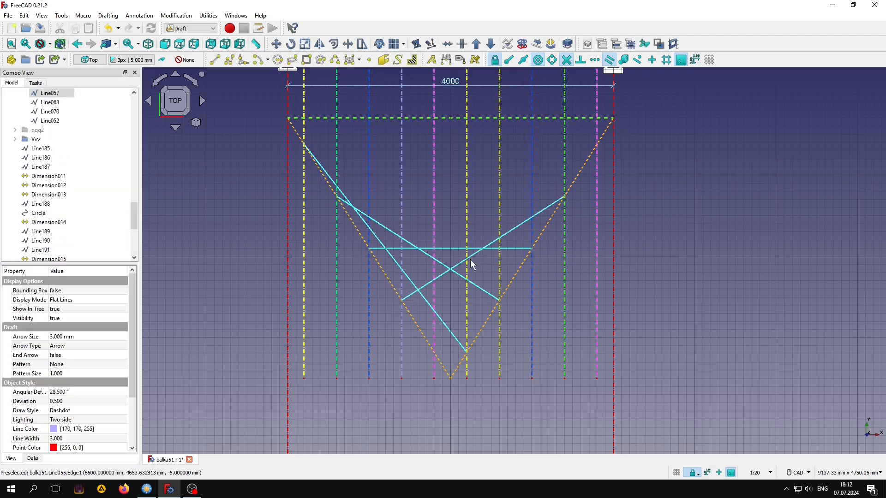
- Draw a line from the left ray's intersection with magenta axis 5 to the right ray's intersection with axis 5'
{"action": "left_click", "coordinate": [215, 60]}
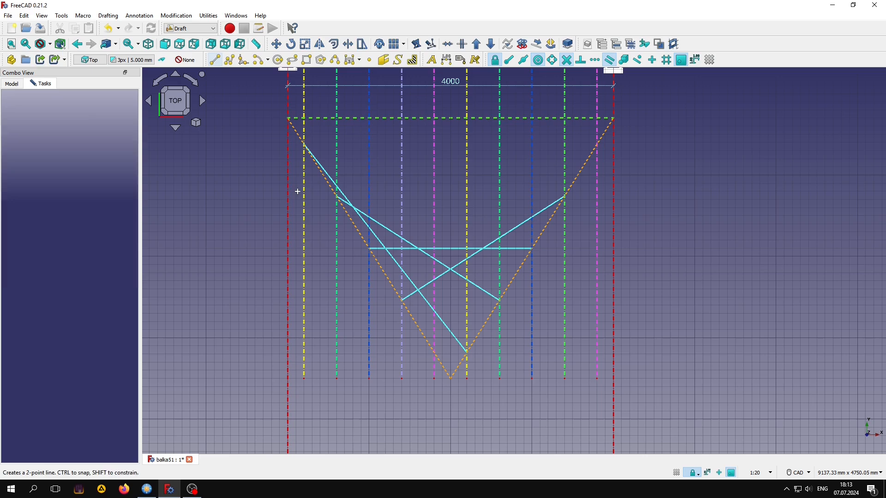
{"action": "left_click", "coordinate": [435, 353]}
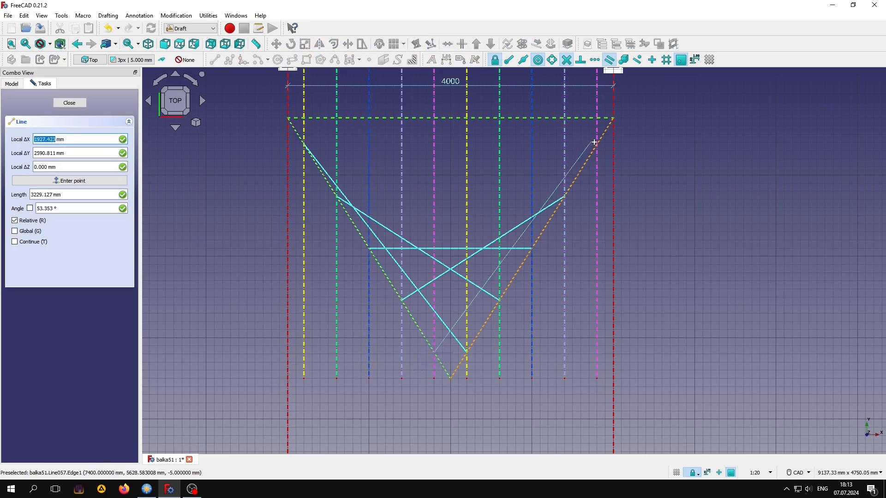
{"action": "left_click", "coordinate": [597, 144]}
{"action": "left_click", "coordinate": [668, 281]}
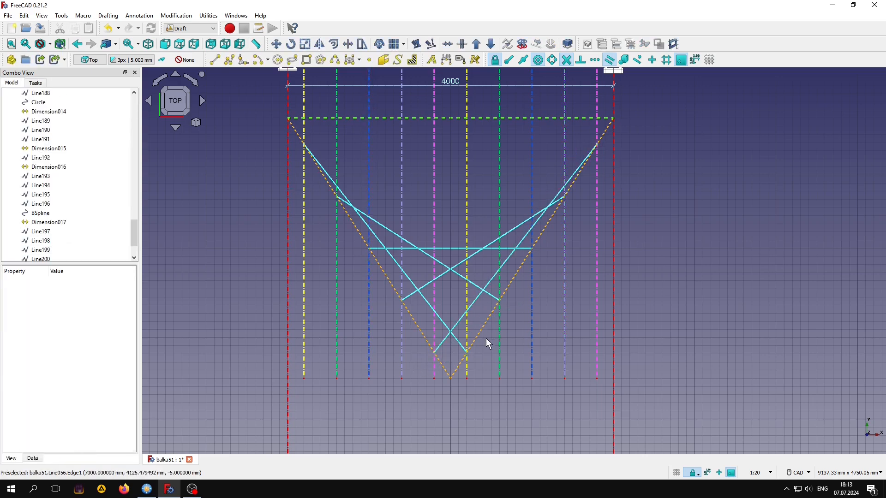
- Draw an open B-spline between the green line's ends, following the inner envelope of the cyan lines through their intersections with the force axes and the midspan point
{"action": "middle_click_drag", "start_coordinate": [459, 151], "coordinate": [448, 206]}
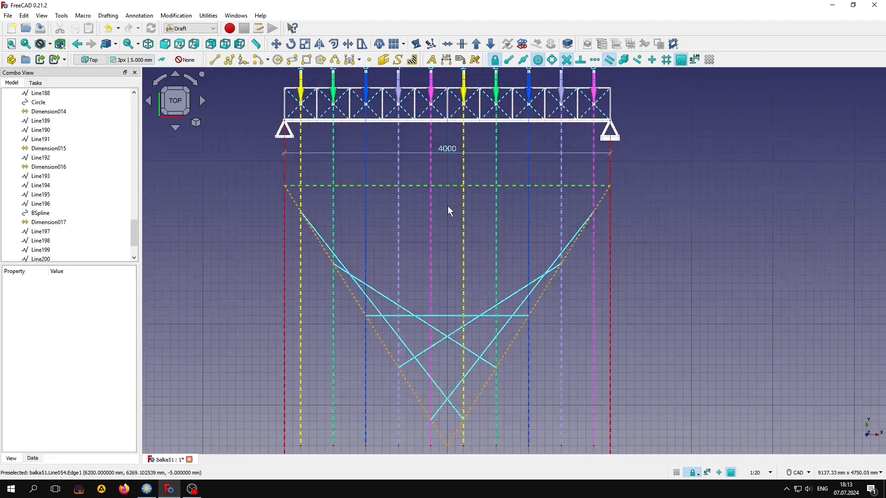
{"action": "scroll", "coordinate": [448, 205], "scroll_direction": "up", "scroll_amount": 1}
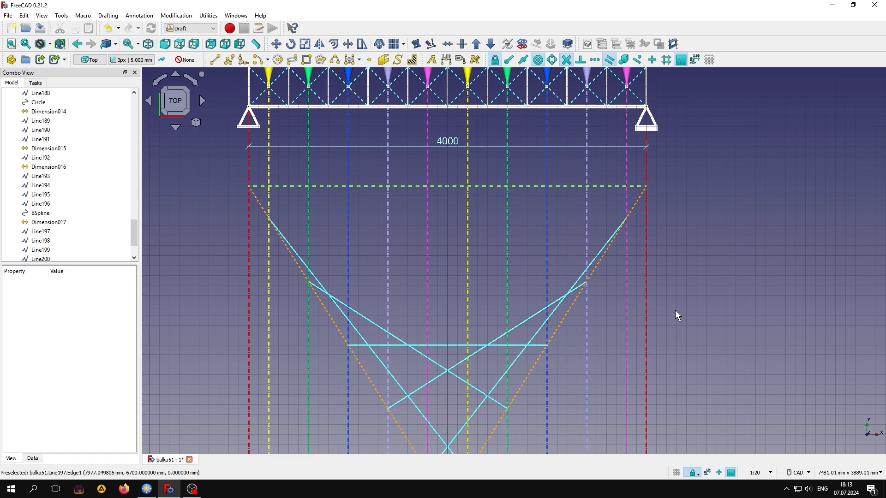
{"action": "left_click", "coordinate": [339, 63]}
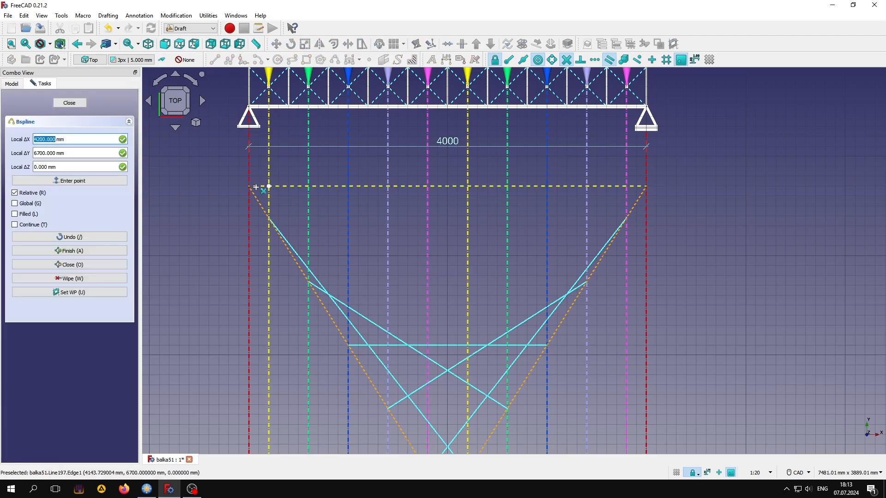
{"action": "left_click", "coordinate": [506, 60]}
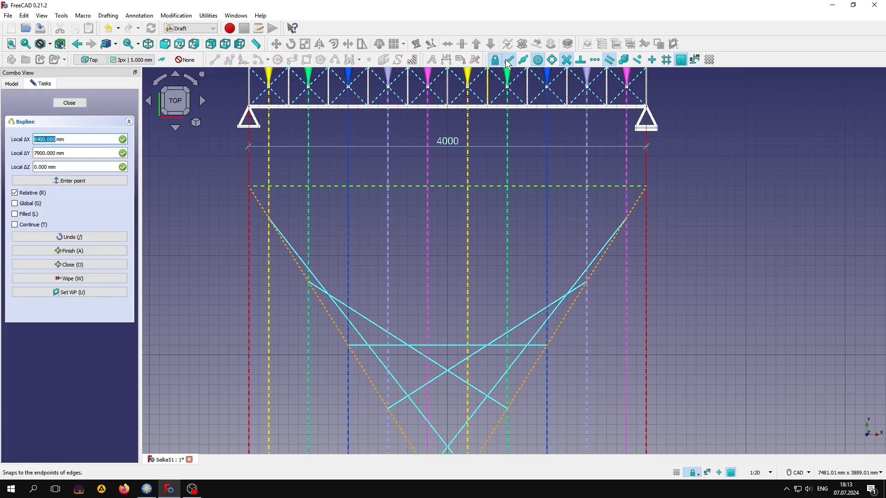
{"action": "left_click", "coordinate": [248, 186]}
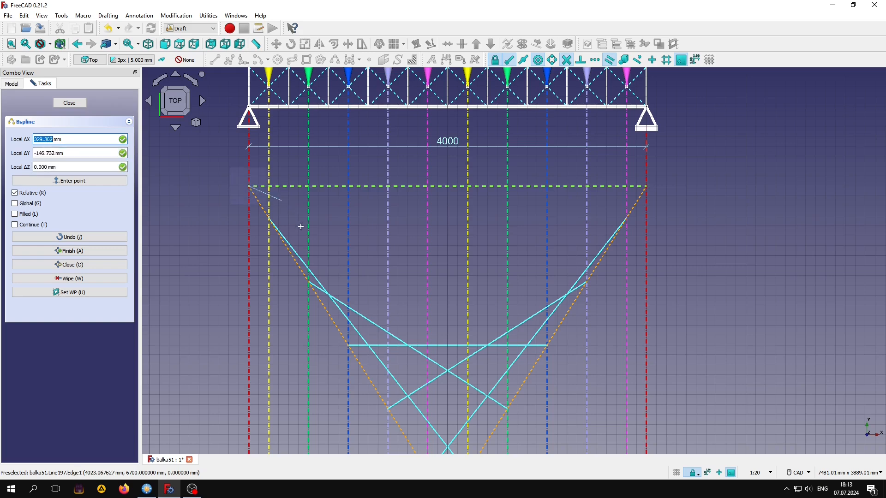
{"action": "left_click", "coordinate": [309, 269]}
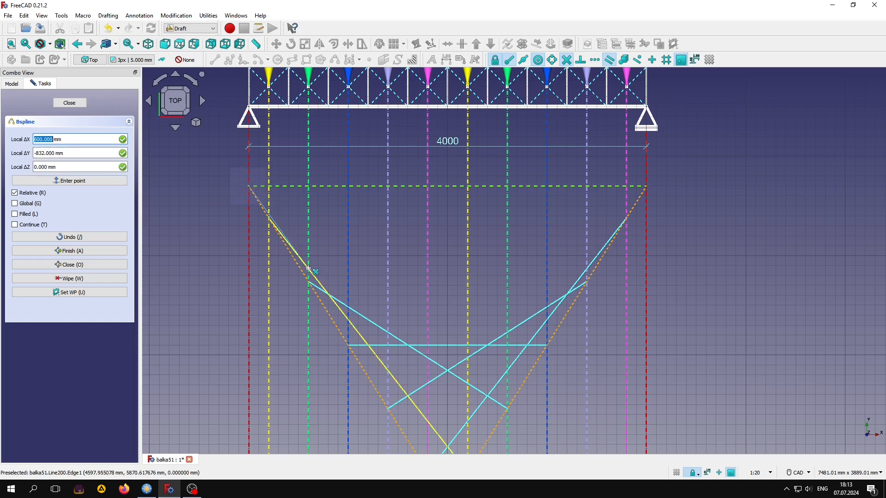
{"action": "left_click", "coordinate": [348, 306]}
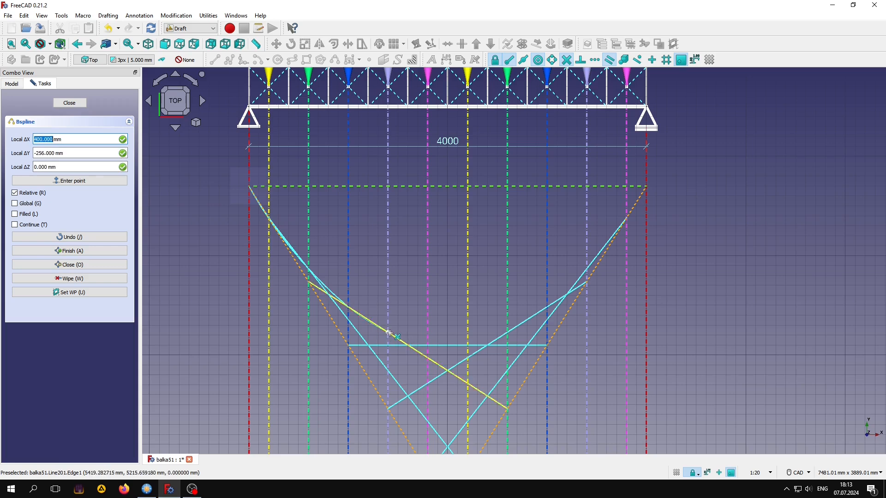
{"action": "left_click", "coordinate": [390, 333]}
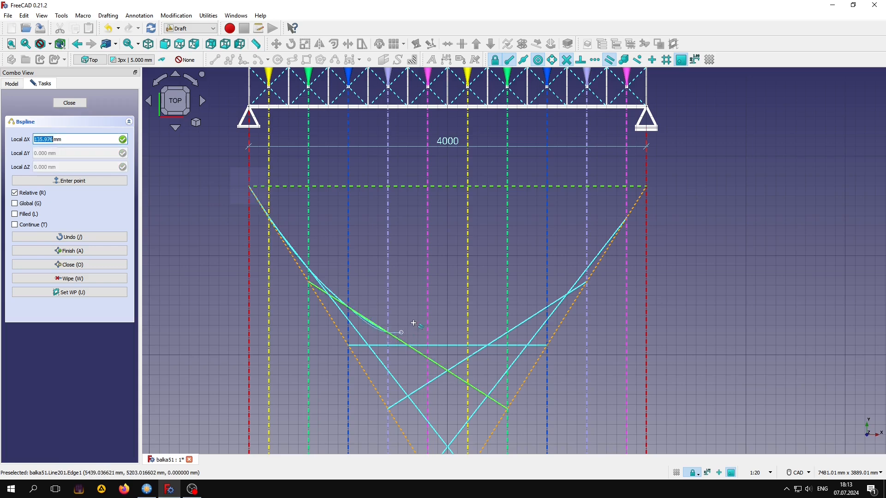
{"action": "left_click", "coordinate": [450, 345]}
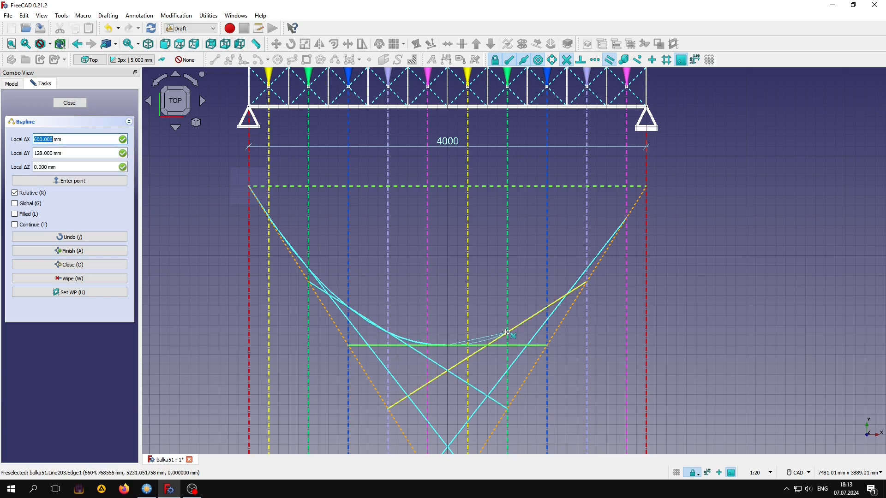
{"action": "left_click", "coordinate": [507, 332]}
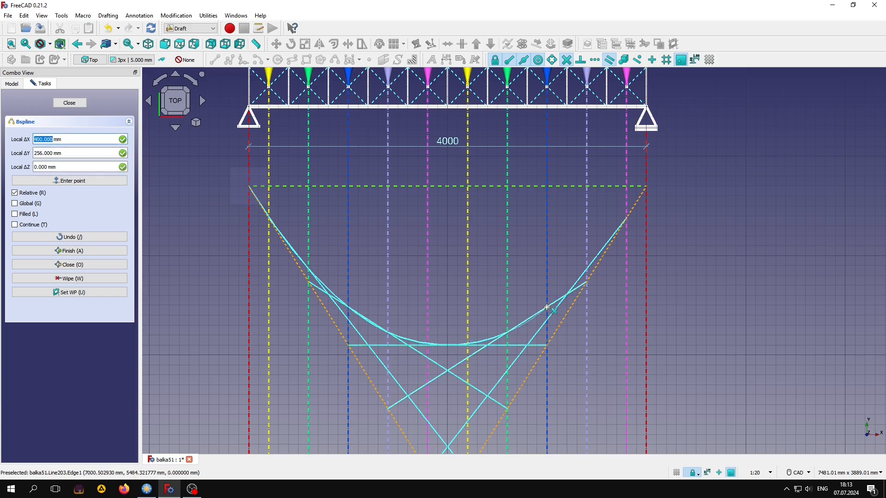
{"action": "left_click", "coordinate": [587, 268]}
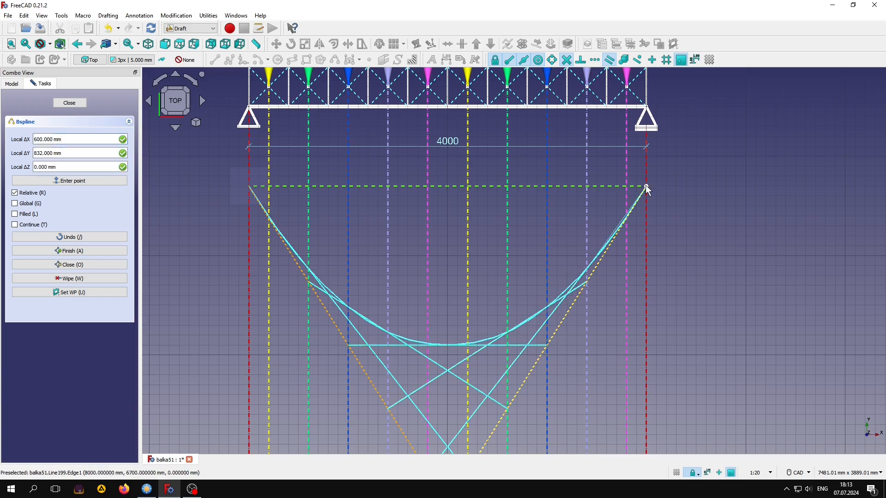
{"action": "left_click", "coordinate": [647, 188]}
{"action": "left_click", "coordinate": [70, 250]}
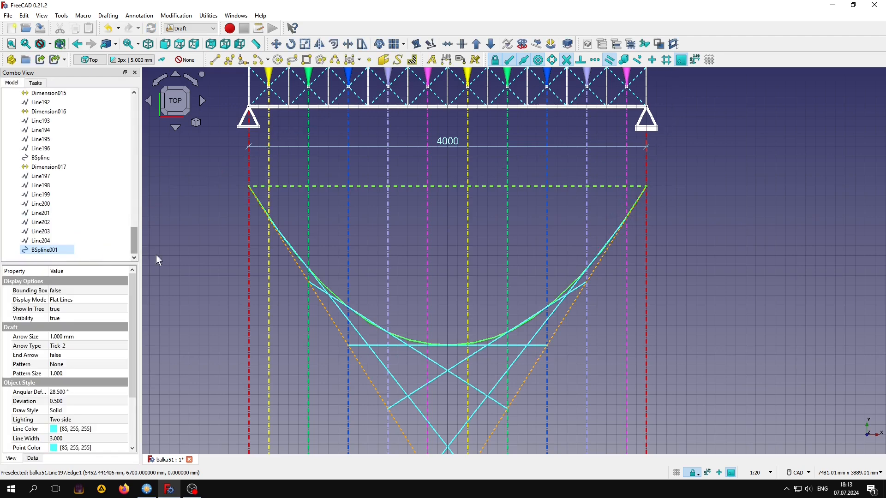
- Apply the osn style preset with its line colour changed to blue (#0000ff) to the new moment curve
{"action": "left_click", "coordinate": [131, 59]}
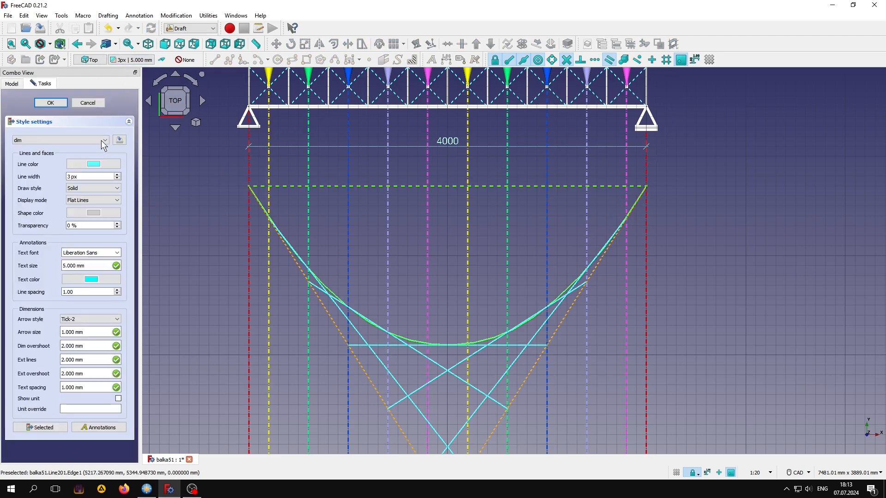
{"action": "left_click", "coordinate": [82, 140]}
{"action": "left_click", "coordinate": [67, 168]}
{"action": "left_click", "coordinate": [90, 164]}
{"action": "left_click", "coordinate": [333, 197]}
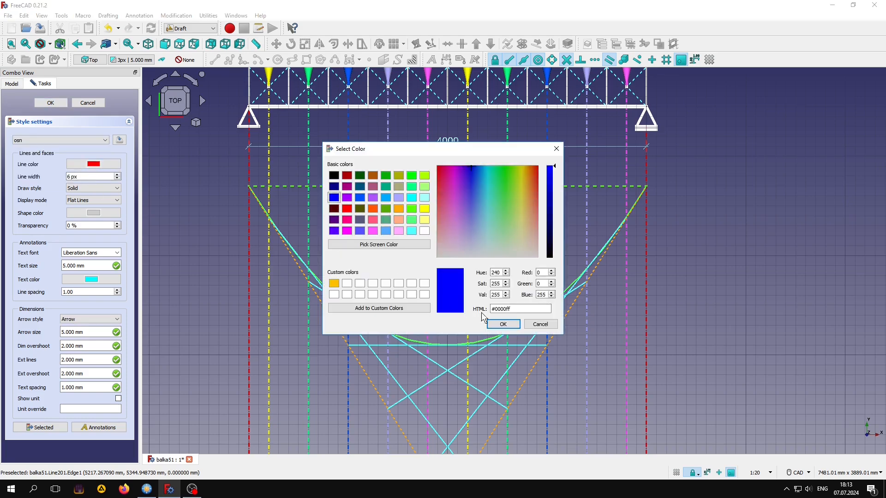
{"action": "left_click", "coordinate": [504, 324]}
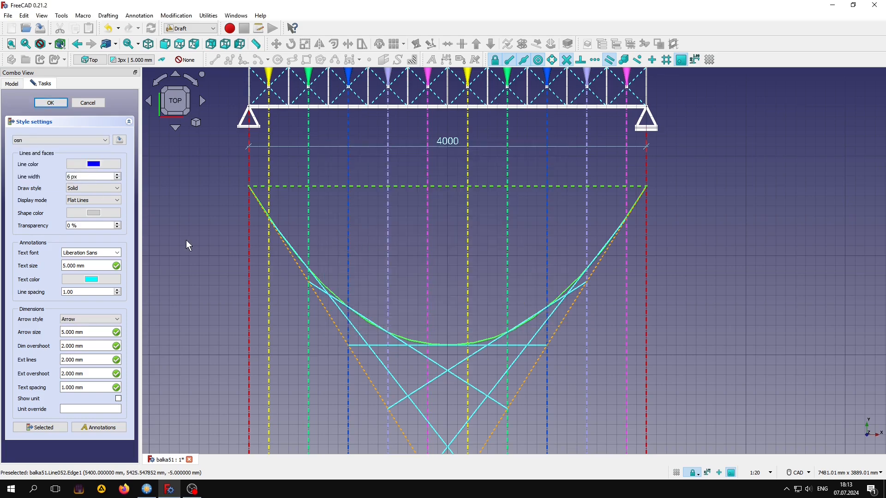
{"action": "left_click", "coordinate": [46, 428]}
{"action": "left_click", "coordinate": [91, 103]}
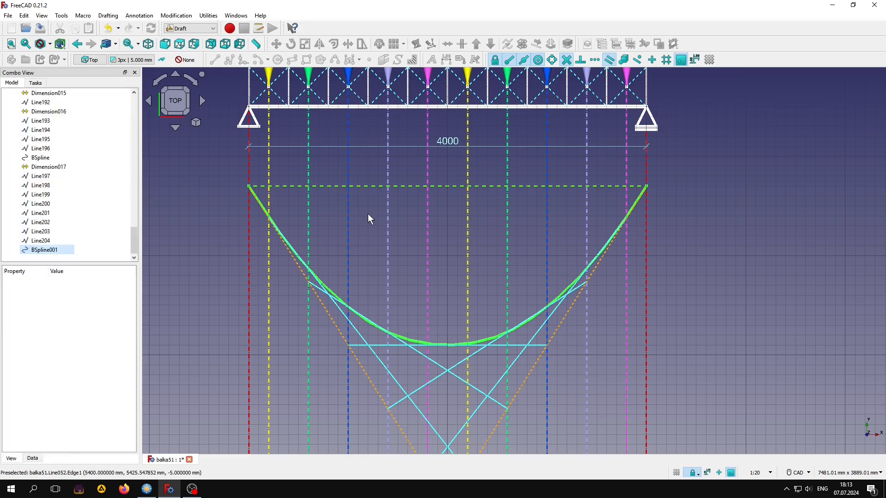
{"action": "left_click", "coordinate": [423, 239]}
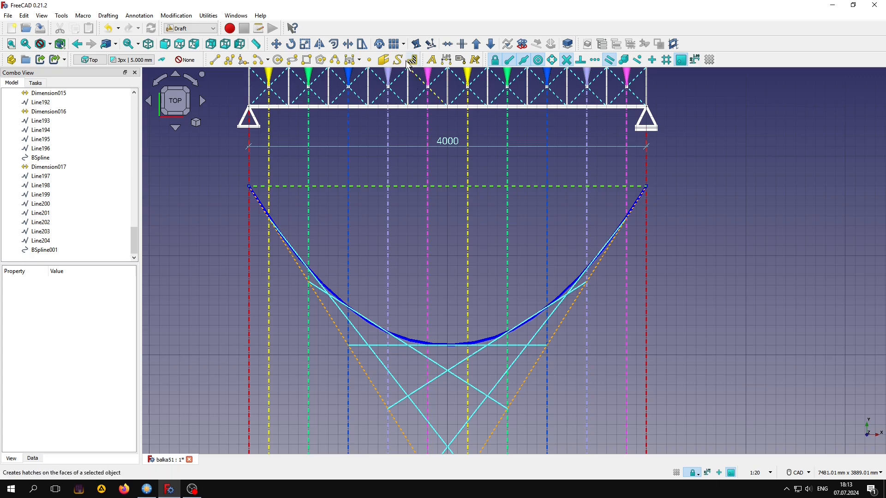
- Dimension the moment curve's vertical depth below the green dashed line at midspan
{"action": "left_click", "coordinate": [446, 61]}
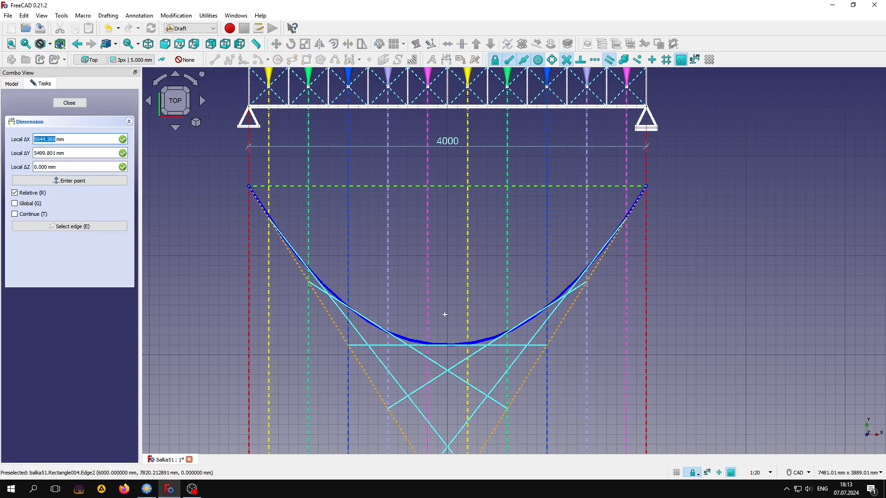
{"action": "left_click", "coordinate": [448, 186]}
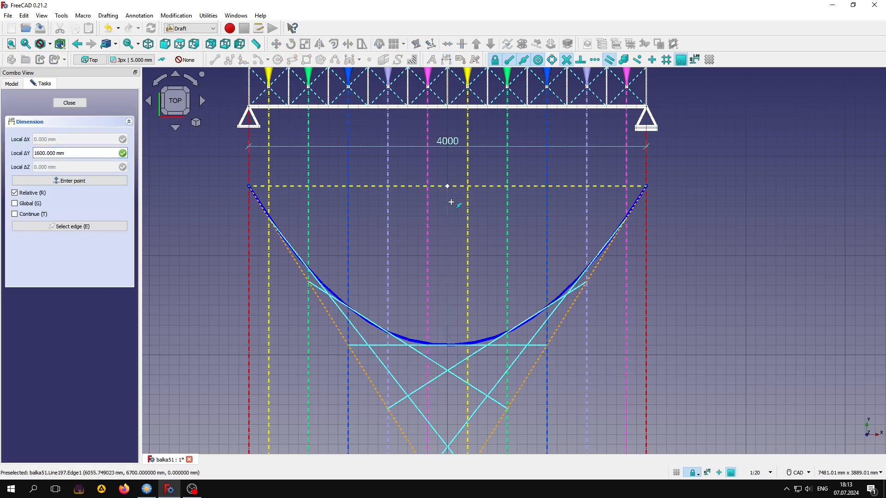
{"action": "left_click", "coordinate": [458, 223]}
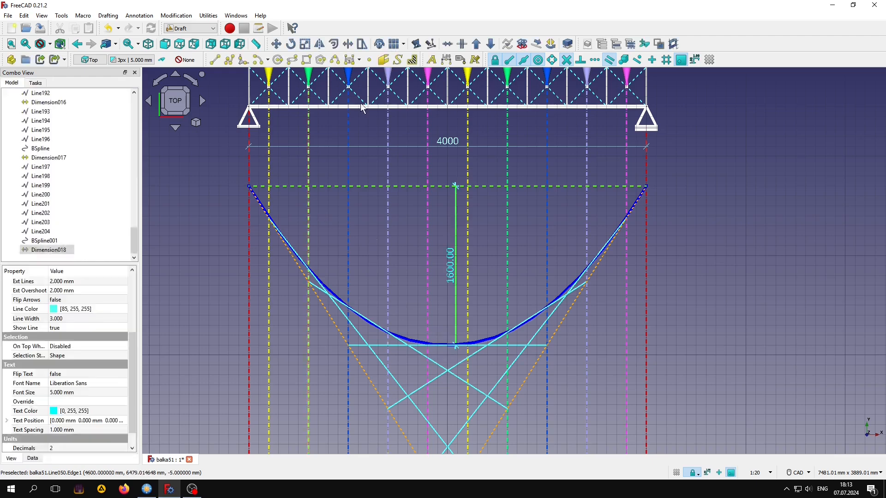
- Dimension the moment curve's depth below the green dashed line at the left light purple force axis
{"action": "left_click", "coordinate": [447, 61]}
{"action": "left_click", "coordinate": [387, 333]}
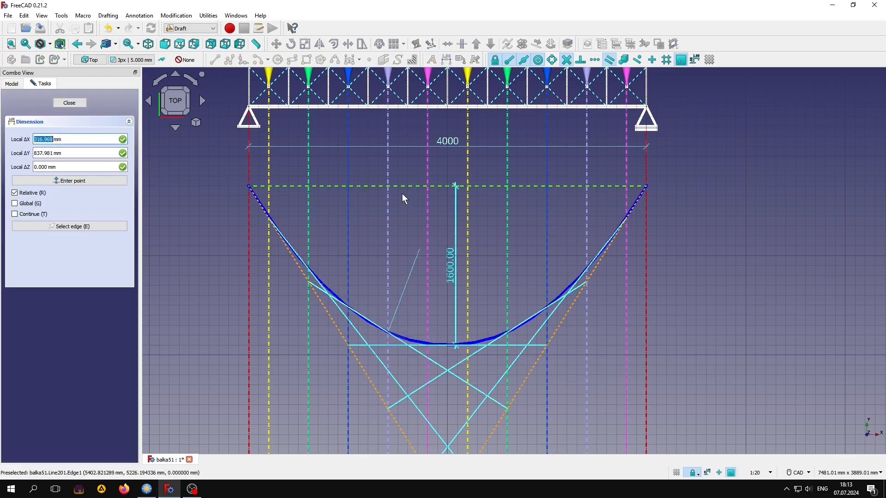
{"action": "left_click", "coordinate": [388, 187]}
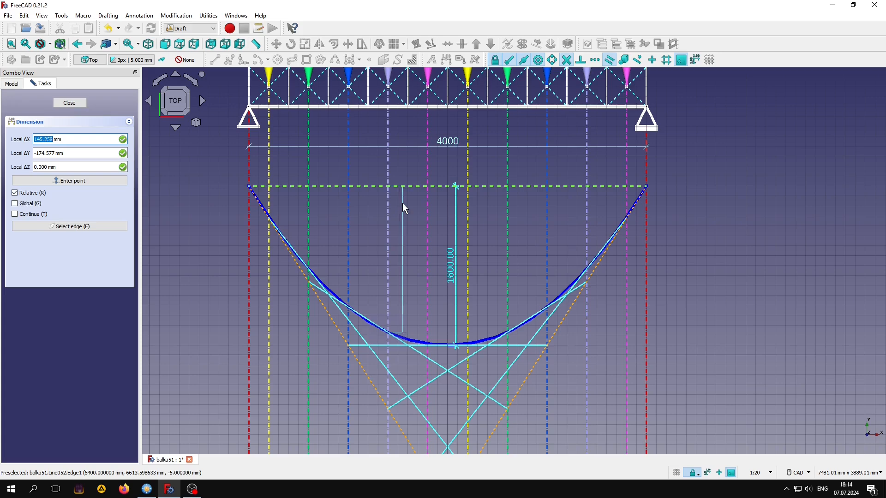
{"action": "left_click", "coordinate": [403, 206]}
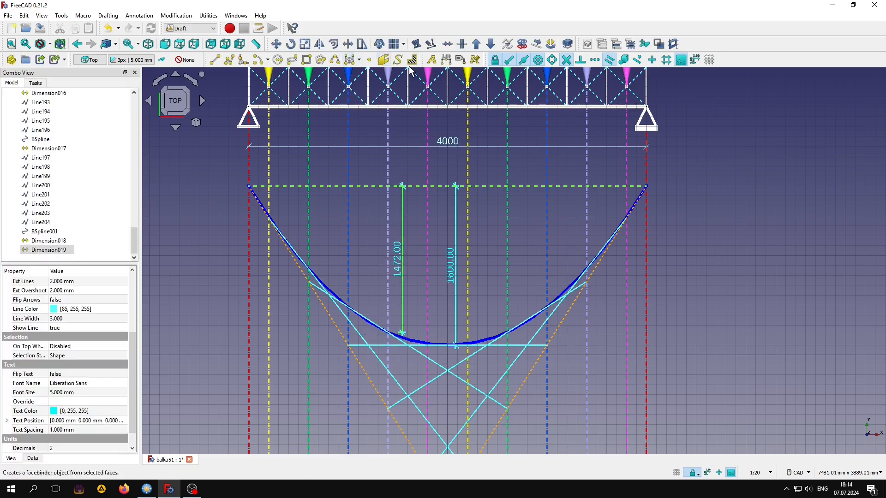
- Dimension the moment curve's depth below the green dashed line at the left blue force axis
{"action": "left_click", "coordinate": [446, 59]}
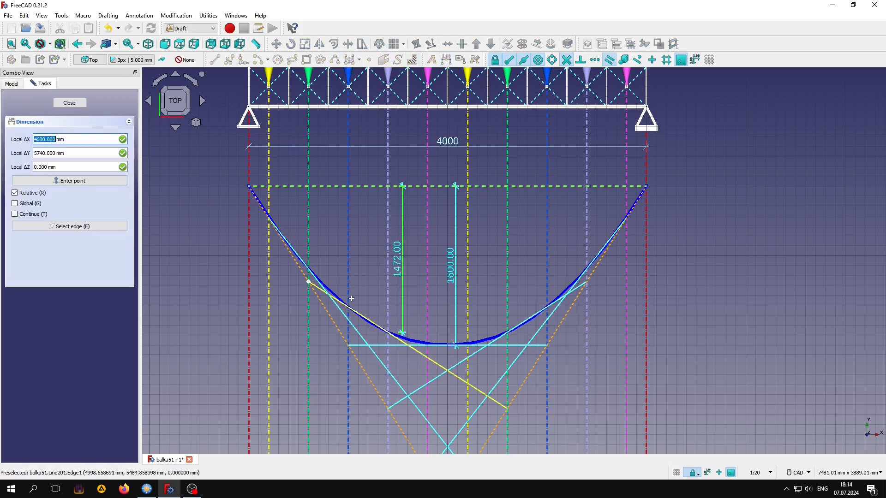
{"action": "left_click", "coordinate": [349, 309]}
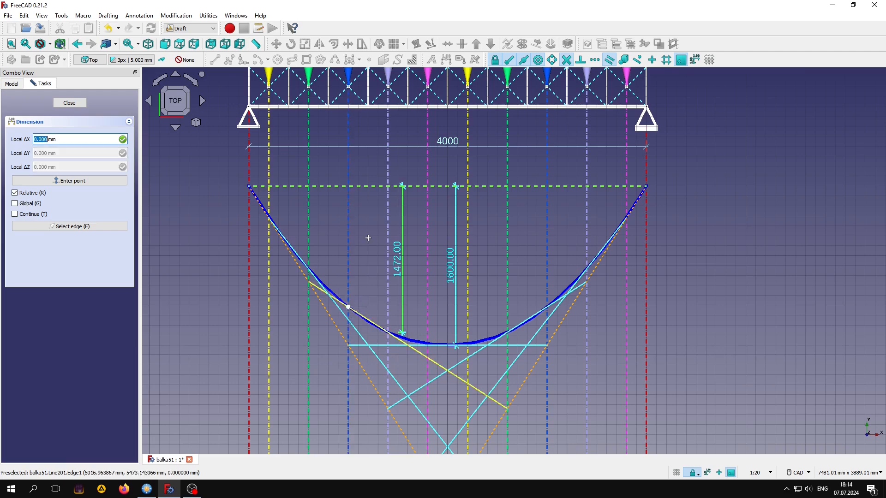
{"action": "left_click", "coordinate": [350, 186]}
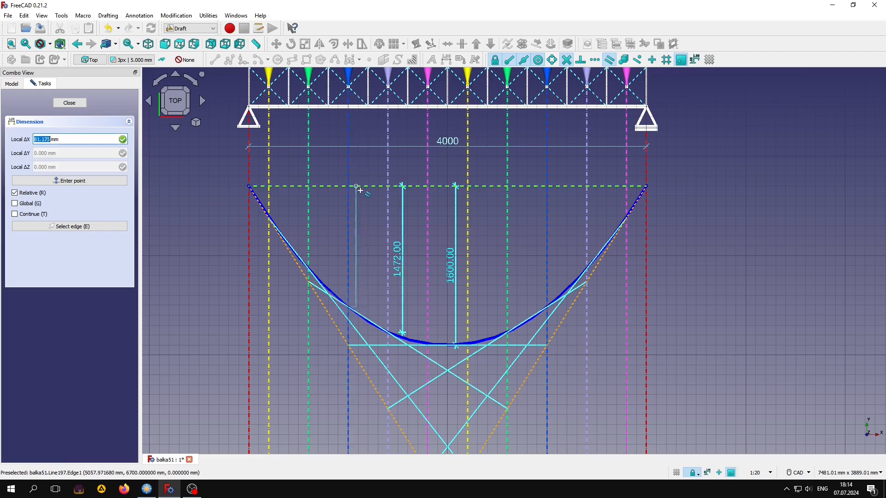
{"action": "left_click", "coordinate": [366, 190]}
{"action": "left_click", "coordinate": [366, 191]}
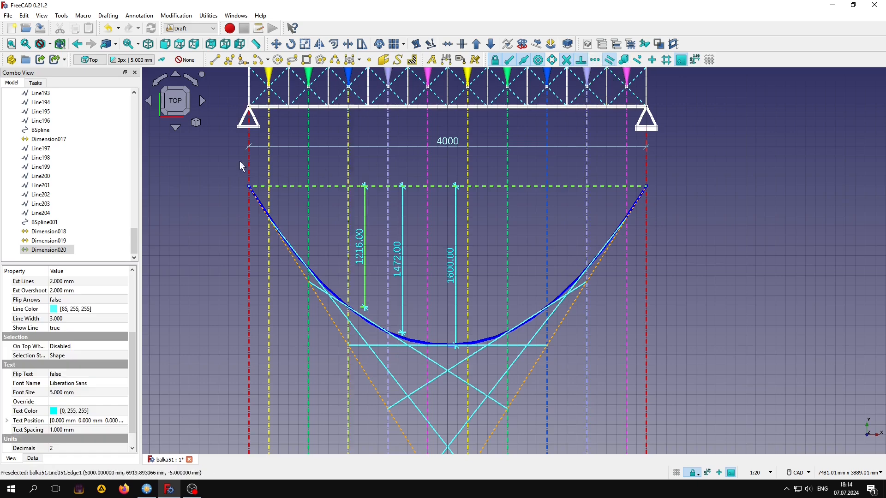
- Dimension the moment curve's depth below the green dashed line at the left green force axis
{"action": "left_click", "coordinate": [446, 60]}
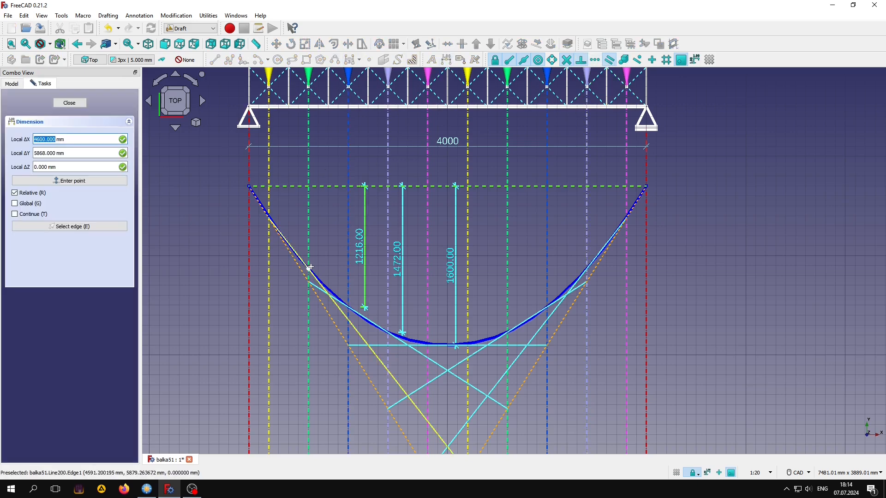
{"action": "left_click", "coordinate": [309, 269]}
{"action": "left_click", "coordinate": [309, 187]}
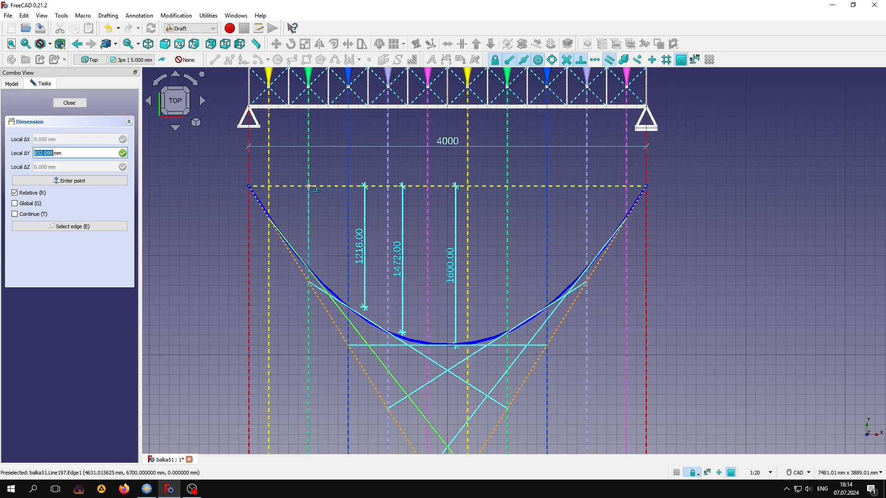
{"action": "left_click", "coordinate": [323, 209]}
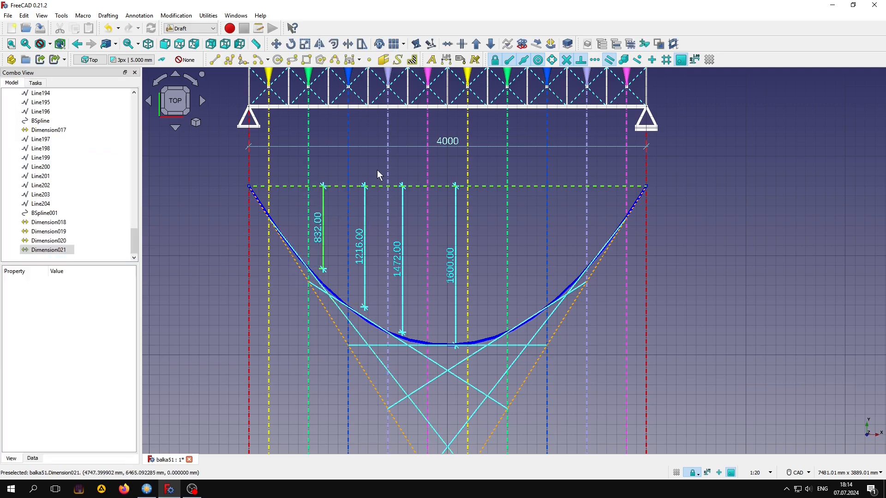
- Dimension the moment curve's depth below the green dashed line at the right green force axis
{"action": "left_click", "coordinate": [446, 60]}
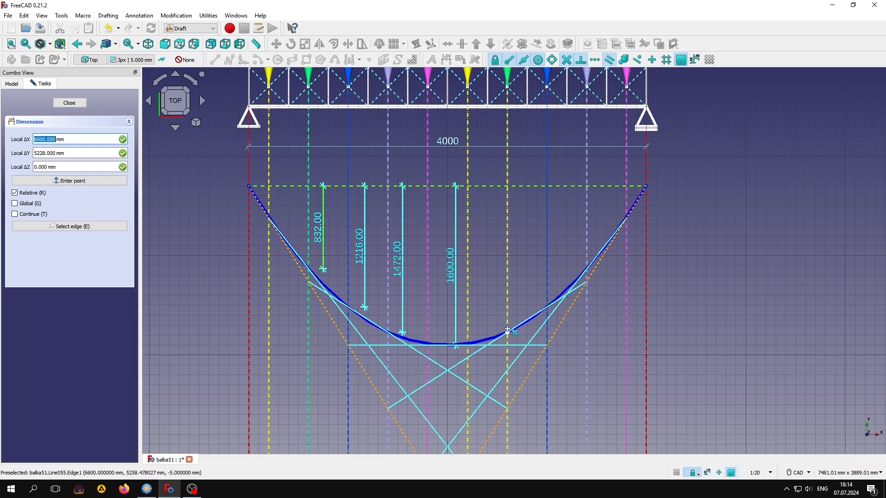
{"action": "left_click", "coordinate": [507, 330]}
{"action": "left_click", "coordinate": [507, 187]}
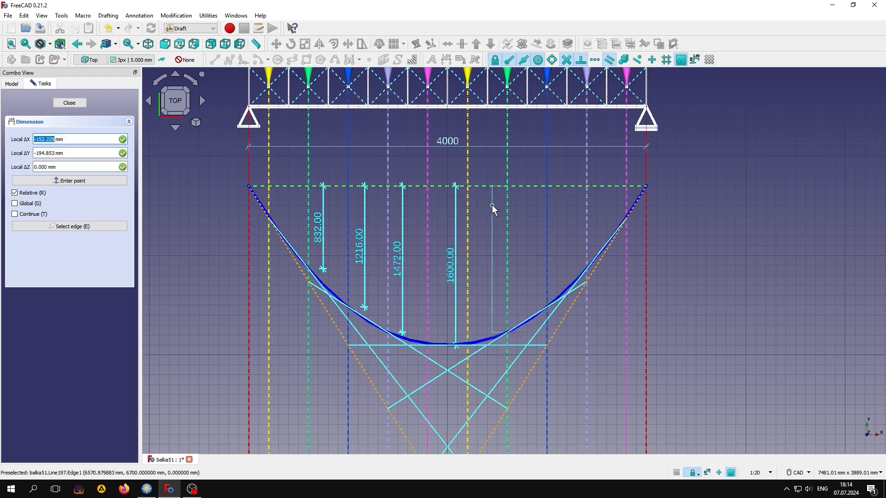
{"action": "left_click", "coordinate": [492, 204]}
- Dimension the moment curve's depth below the green dashed line at the right blue force axis
{"action": "left_click", "coordinate": [445, 60]}
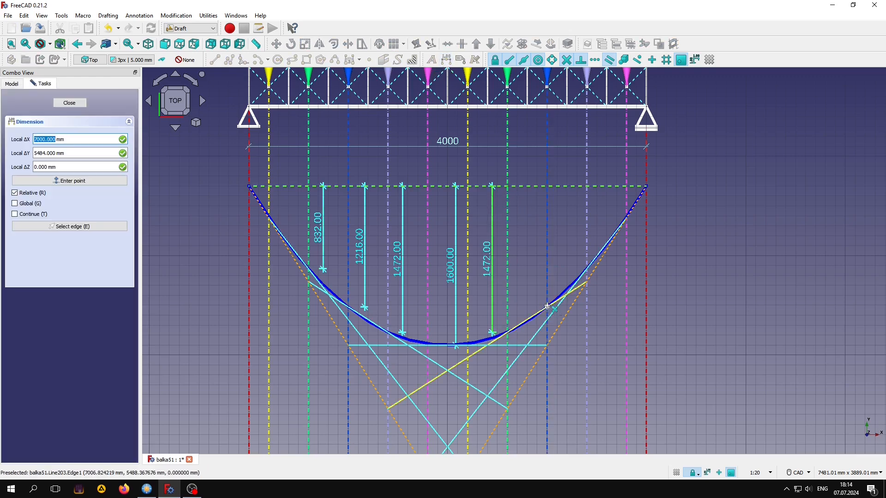
{"action": "left_click", "coordinate": [547, 307]}
{"action": "left_click", "coordinate": [547, 187]}
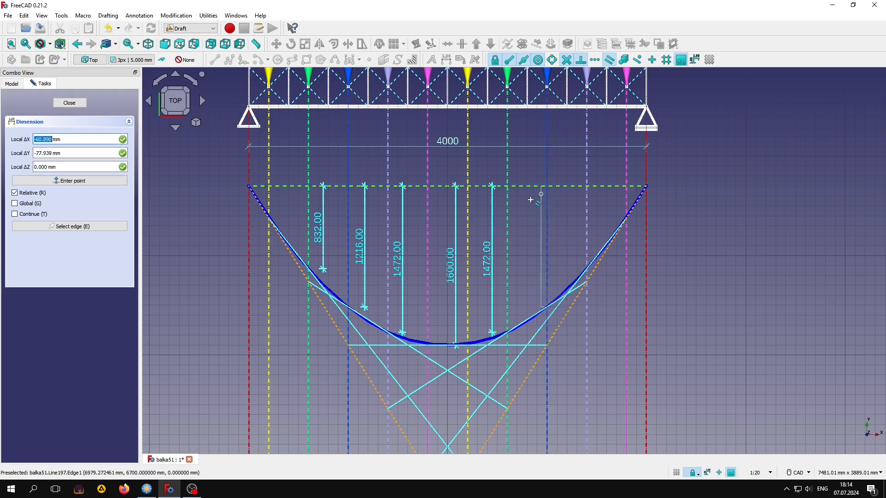
{"action": "left_click", "coordinate": [534, 203]}
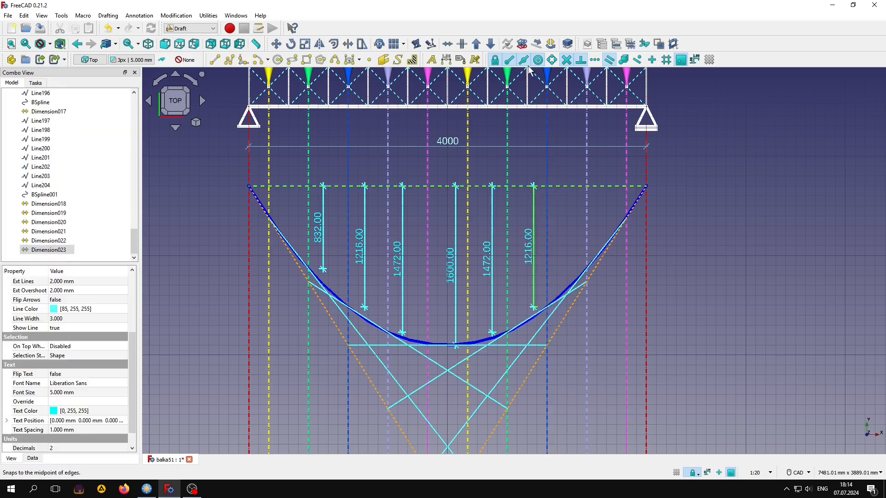
- Dimension the moment curve's depth below the green dashed line at the right light purple force axis
{"action": "left_click", "coordinate": [446, 60]}
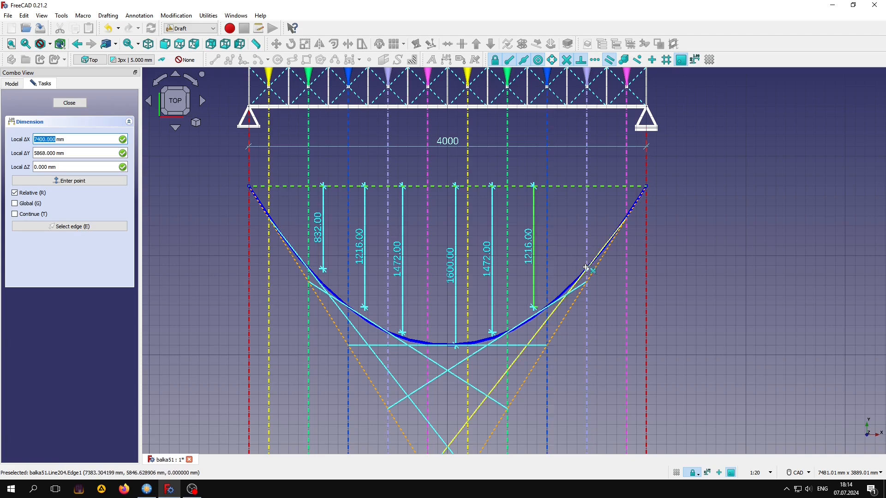
{"action": "left_click", "coordinate": [588, 269]}
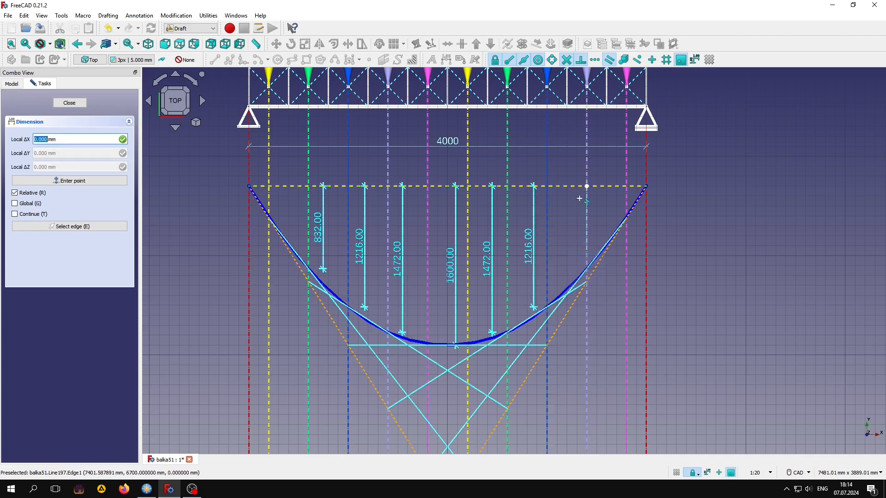
{"action": "left_click", "coordinate": [581, 187]}
{"action": "left_click", "coordinate": [574, 209]}
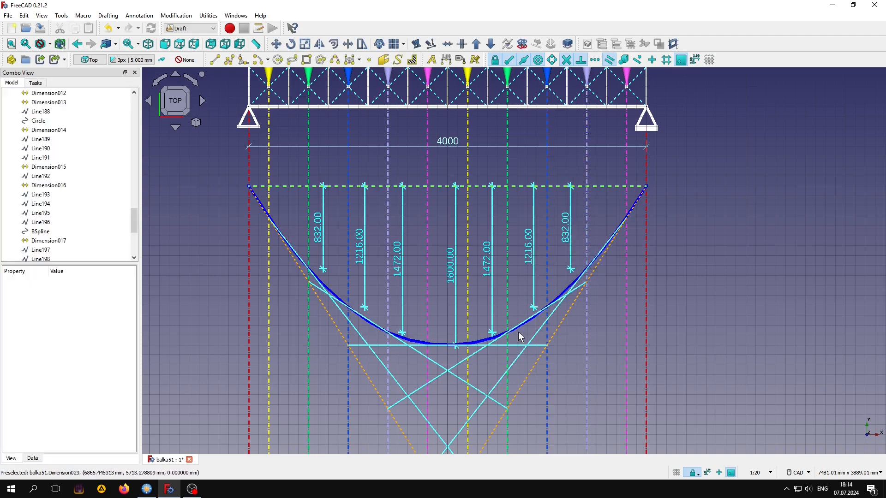
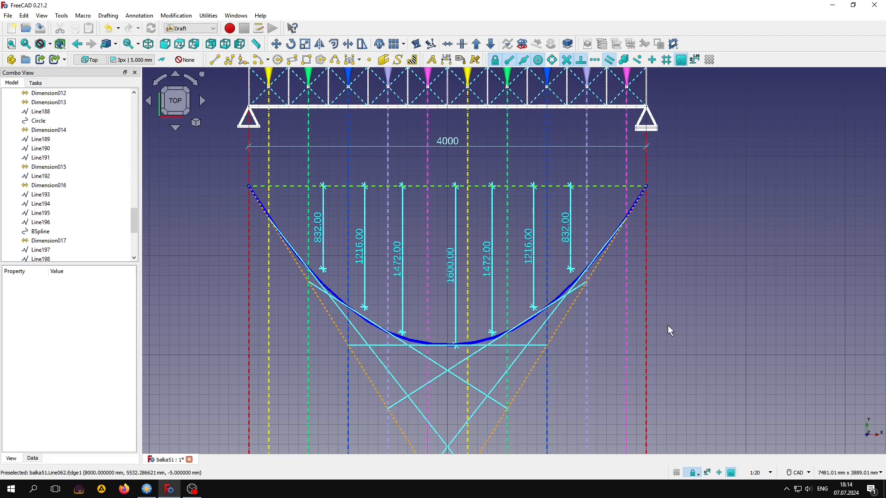
- Add a "+" text inside the moment diagram near midspan and set its font size to 19 mm
{"action": "left_click", "coordinate": [431, 59]}
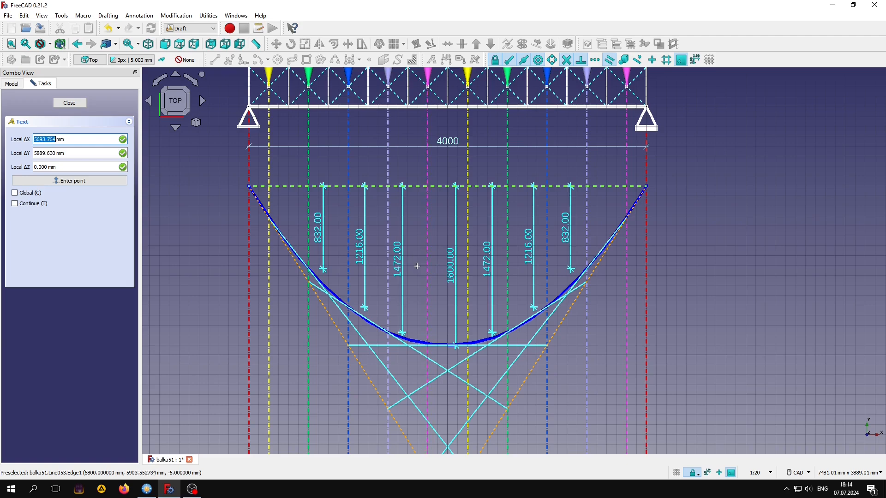
{"action": "left_click", "coordinate": [417, 266]}
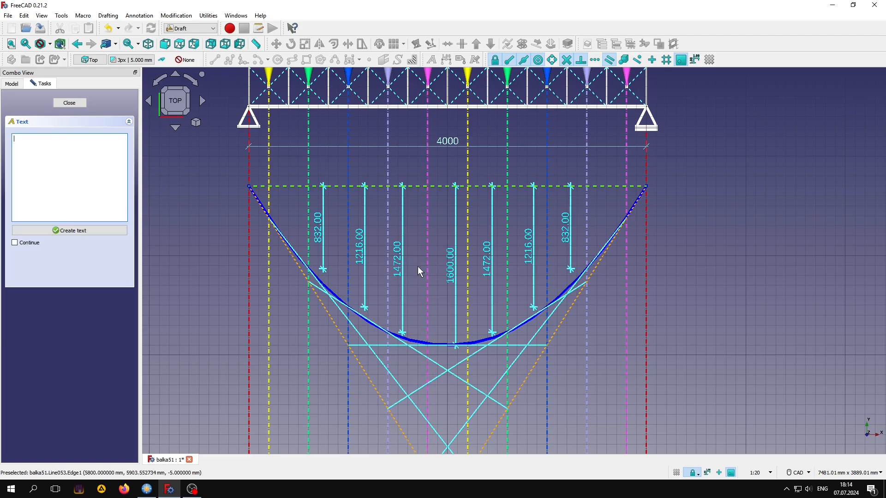
{"action": "left_click", "coordinate": [78, 234]}
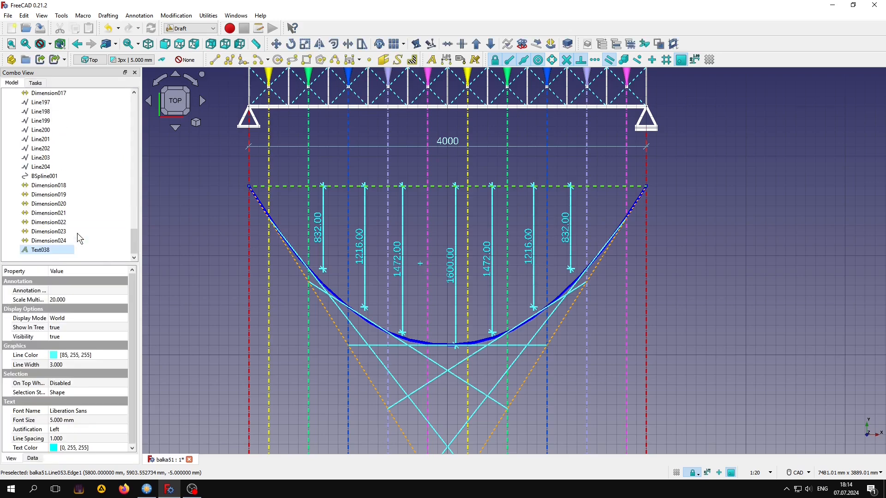
{"action": "left_click", "coordinate": [84, 423]}
{"action": "scroll", "coordinate": [84, 422], "scroll_direction": "up", "scroll_amount": 13}
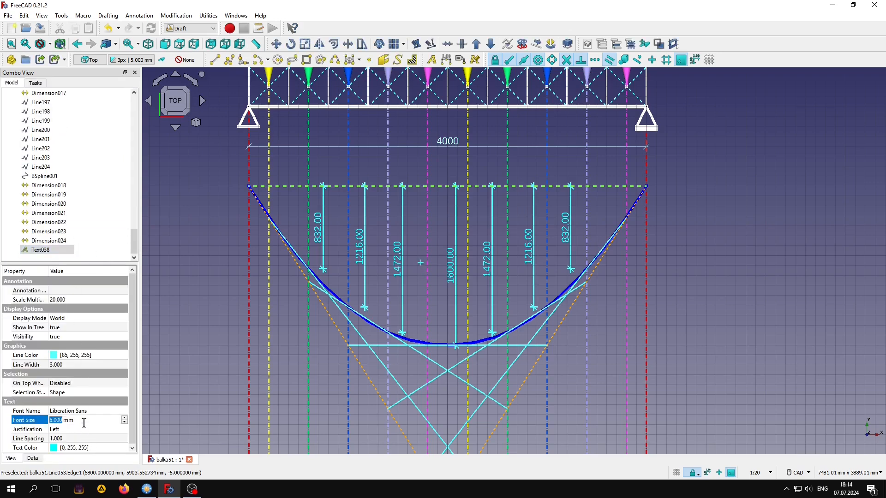
{"action": "scroll", "coordinate": [84, 423], "scroll_direction": "up", "scroll_amount": 1}
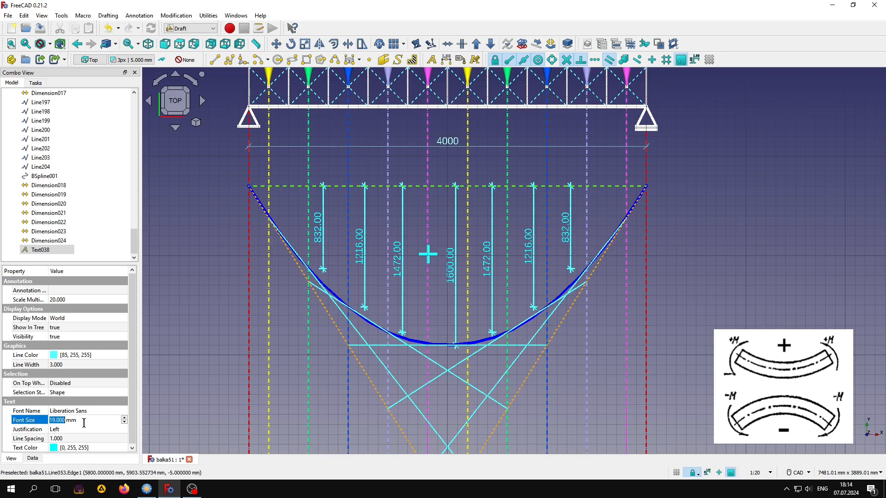
- Add the text "M" beside the right end of the green dashed line and set its font size to 11 mm
{"action": "left_click", "coordinate": [431, 60]}
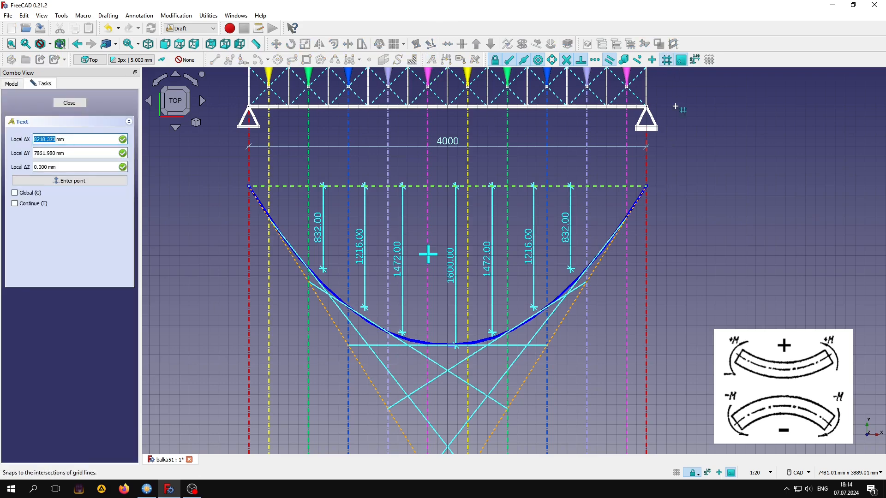
{"action": "left_click", "coordinate": [659, 189]}
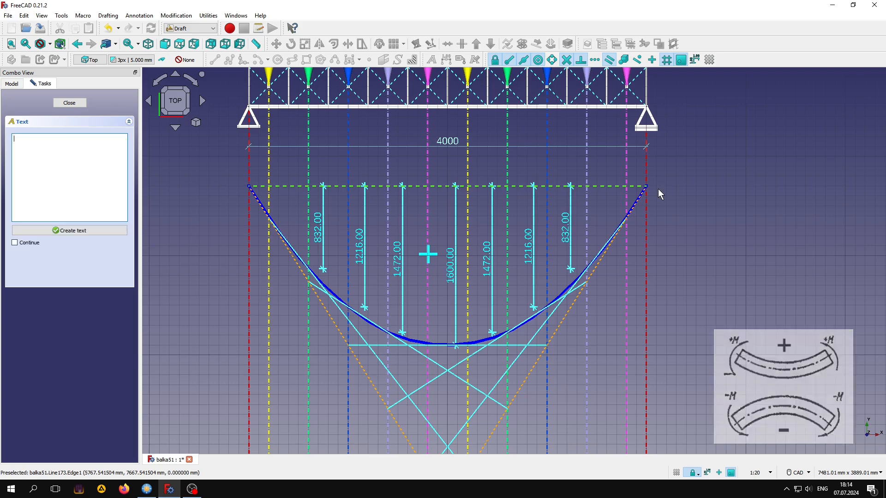
{"action": "type", "text": "M"}
{"action": "left_click", "coordinate": [79, 231]}
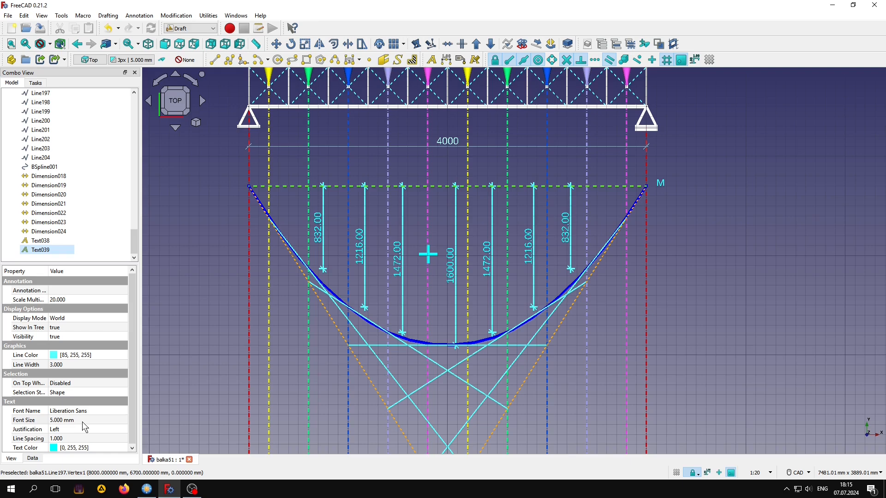
{"action": "left_click", "coordinate": [83, 421]}
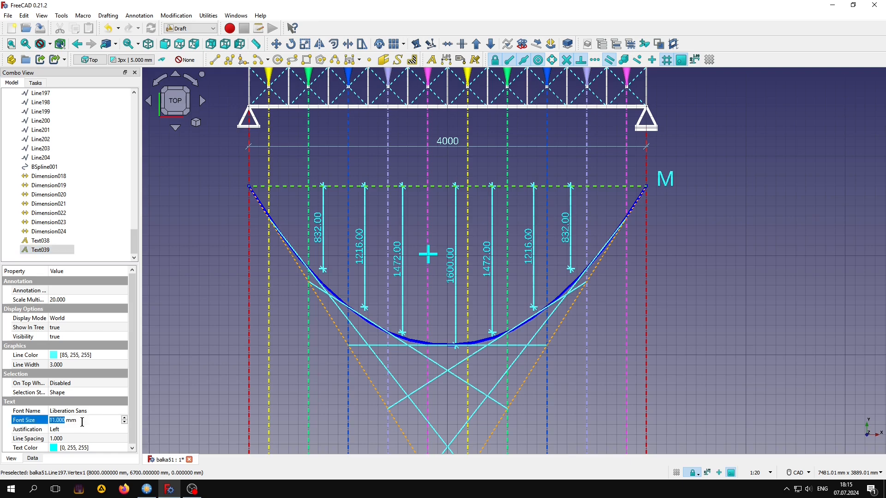
{"action": "left_click", "coordinate": [191, 383]}
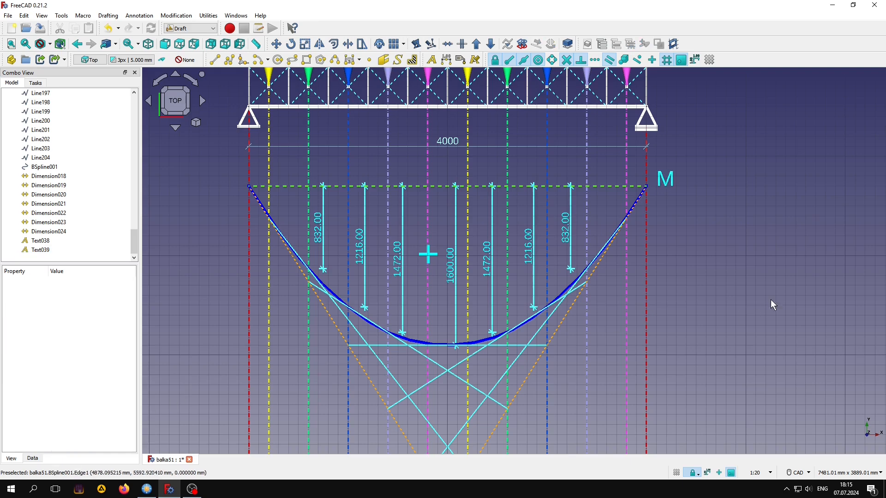
- Draw a horizontal baseline below the moment diagram from just outside the left red support axis to the right one
{"action": "scroll", "coordinate": [685, 281], "scroll_direction": "down", "scroll_amount": 4}
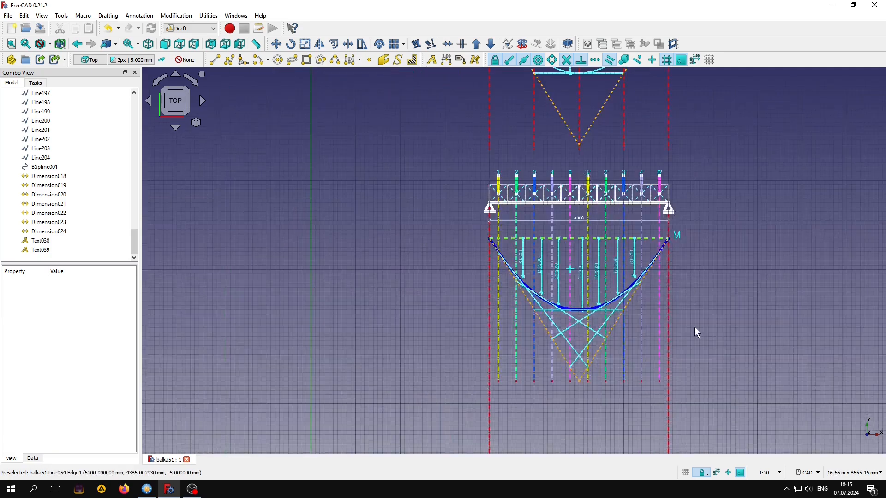
{"action": "middle_click_drag", "start_coordinate": [694, 328], "coordinate": [608, 229]}
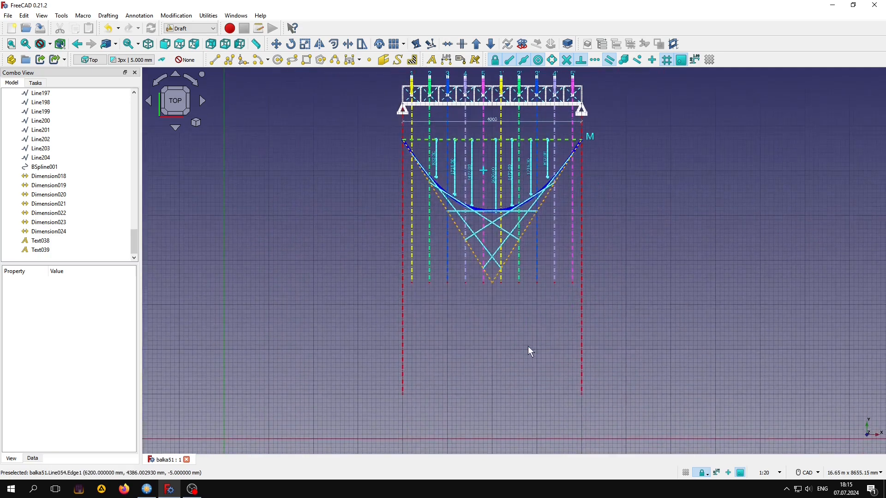
{"action": "scroll", "coordinate": [425, 365], "scroll_direction": "up", "scroll_amount": 1}
{"action": "left_click", "coordinate": [215, 59]}
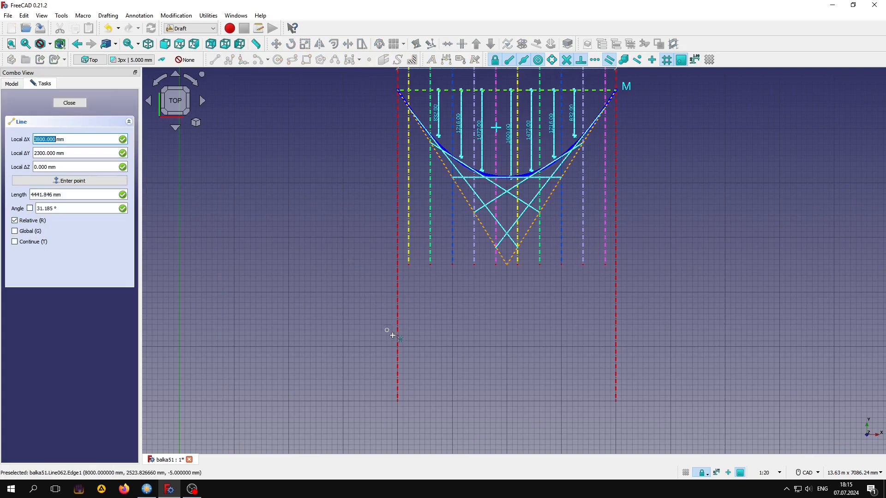
{"action": "left_click", "coordinate": [392, 336]}
{"action": "left_click", "coordinate": [617, 335]}
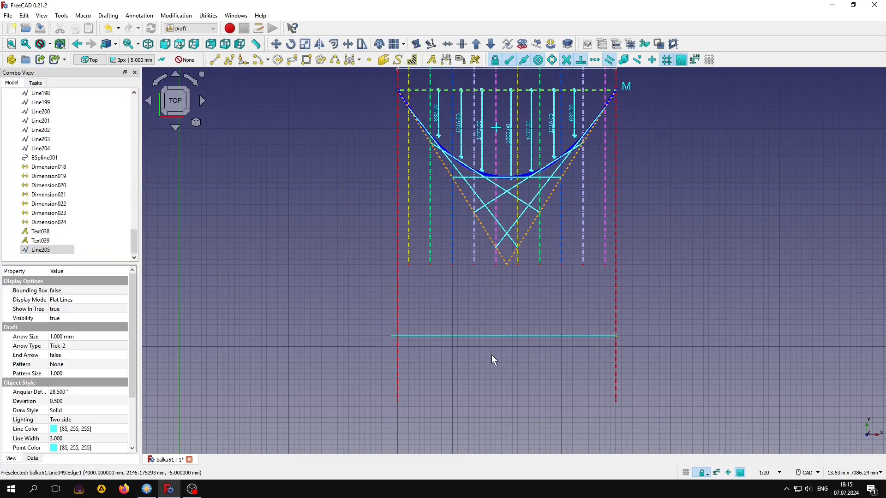
- Trim the new baseline's protruding left end to the left red support axis
{"action": "left_click", "coordinate": [453, 339]}
{"action": "left_click", "coordinate": [452, 336]}
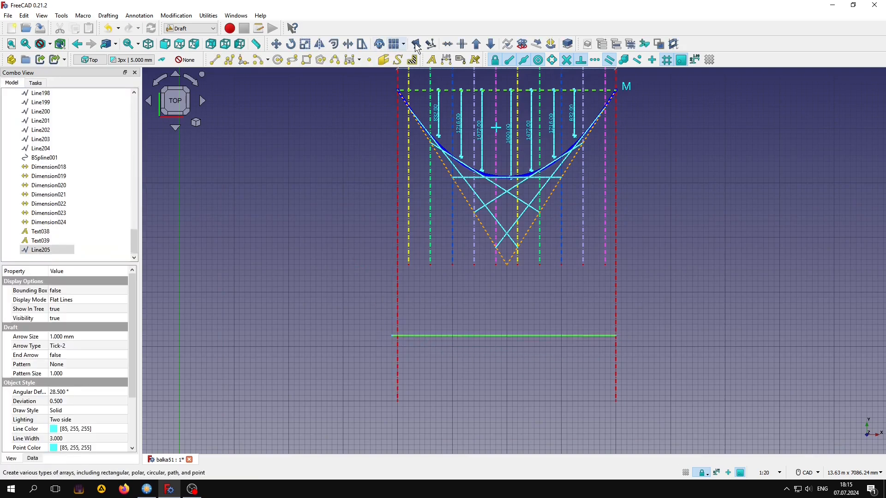
{"action": "left_click", "coordinate": [348, 44]}
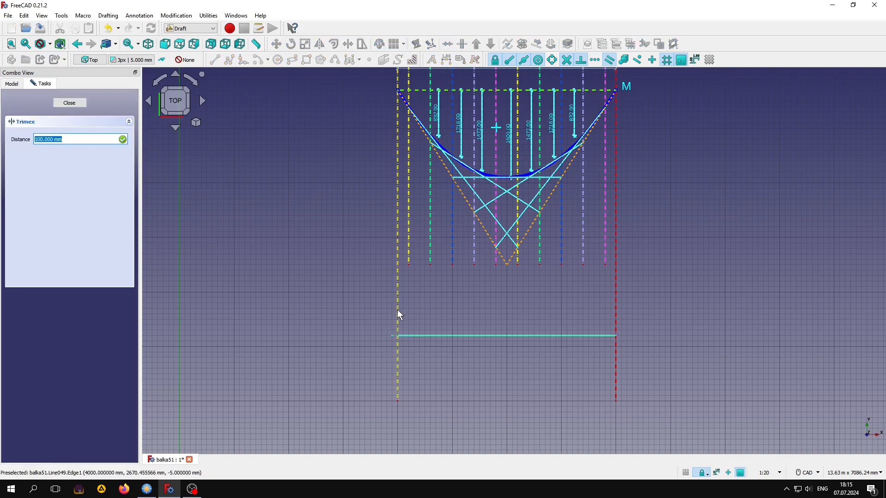
{"action": "left_click", "coordinate": [398, 309]}
{"action": "left_click", "coordinate": [439, 316]}
- Copy the upper beam's red left reaction arrow so its tail sits on the left end of the new baseline
{"action": "scroll", "coordinate": [441, 317], "scroll_direction": "down", "scroll_amount": 1}
{"action": "scroll", "coordinate": [454, 260], "scroll_direction": "down", "scroll_amount": 1}
{"action": "middle_click_drag", "start_coordinate": [456, 243], "coordinate": [456, 391]}
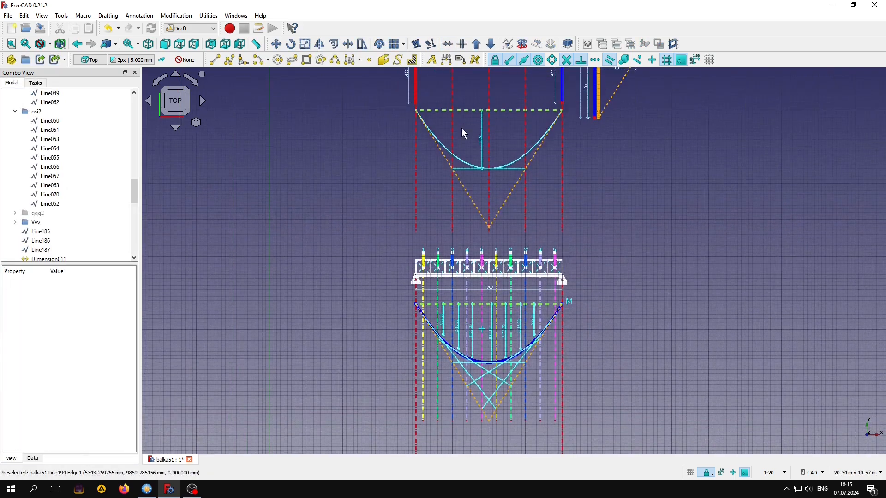
{"action": "middle_click_drag", "start_coordinate": [461, 128], "coordinate": [459, 262]}
{"action": "scroll", "coordinate": [428, 185], "scroll_direction": "up", "scroll_amount": 3}
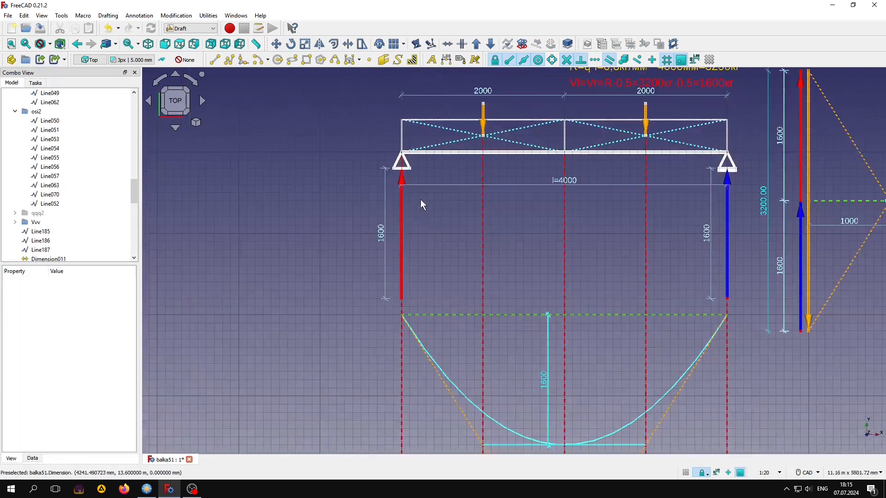
{"action": "left_click", "coordinate": [402, 213]}
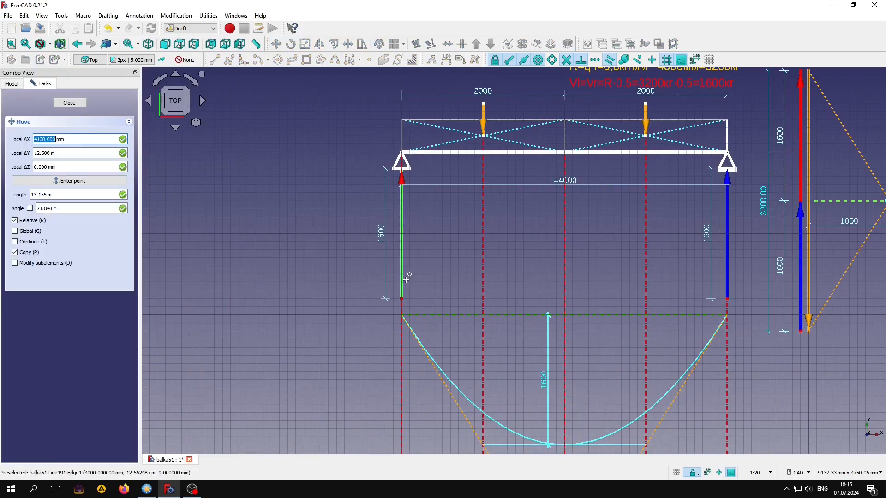
{"action": "left_click", "coordinate": [401, 278]}
{"action": "scroll", "coordinate": [421, 264], "scroll_direction": "down", "scroll_amount": 4}
{"action": "middle_click_drag", "start_coordinate": [460, 375], "coordinate": [420, 58]}
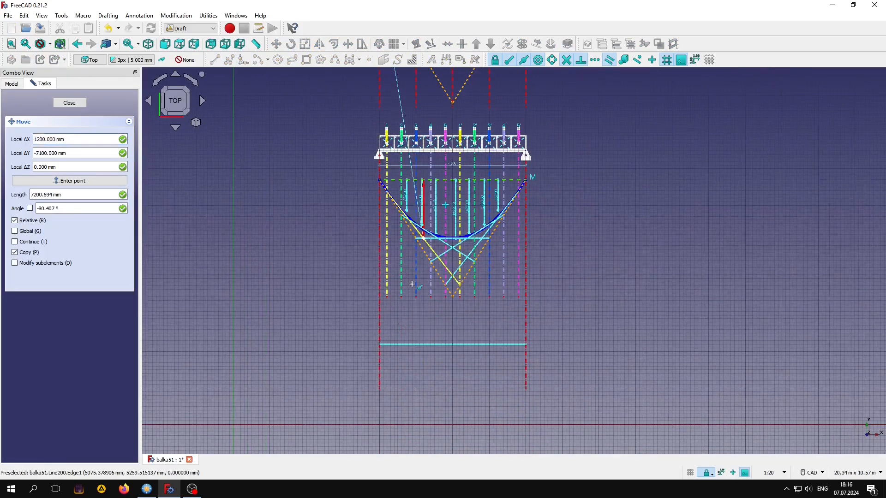
{"action": "scroll", "coordinate": [396, 347], "scroll_direction": "up", "scroll_amount": 6}
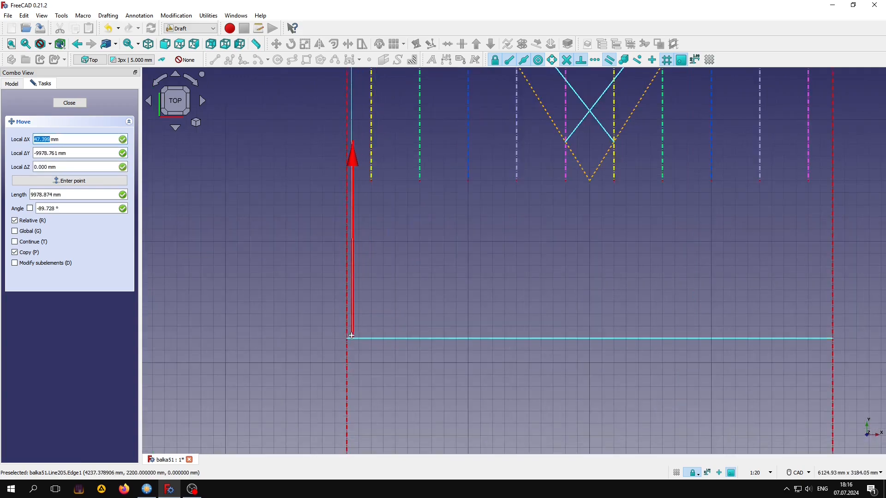
{"action": "left_click", "coordinate": [347, 337]}
- Copy the upper beam's blue right reaction arrow so its tip sits on the right end of the new baseline
{"action": "scroll", "coordinate": [394, 300], "scroll_direction": "down", "scroll_amount": 5}
{"action": "scroll", "coordinate": [397, 292], "scroll_direction": "down", "scroll_amount": 2}
{"action": "middle_click_drag", "start_coordinate": [473, 231], "coordinate": [455, 417]}
{"action": "scroll", "coordinate": [491, 146], "scroll_direction": "up", "scroll_amount": 5}
{"action": "left_click", "coordinate": [477, 160]}
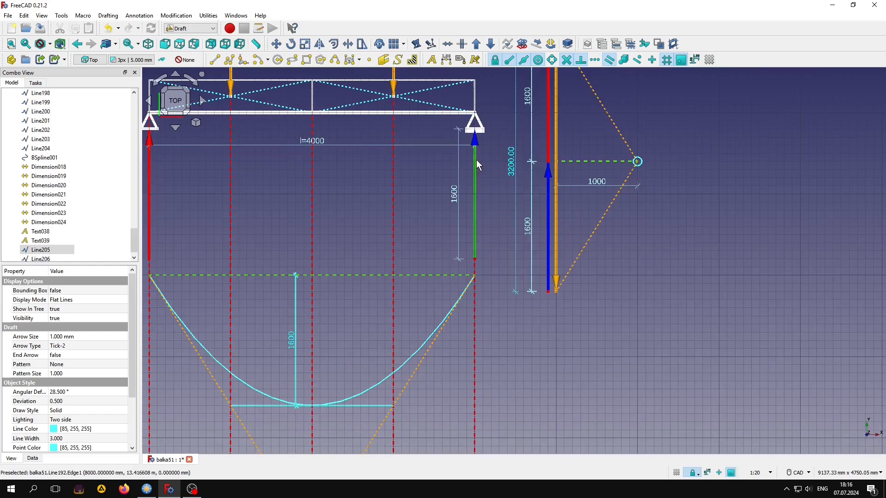
{"action": "key", "text": "m"}
{"action": "key", "text": "v"}
{"action": "scroll", "coordinate": [454, 122], "scroll_direction": "up", "scroll_amount": 2}
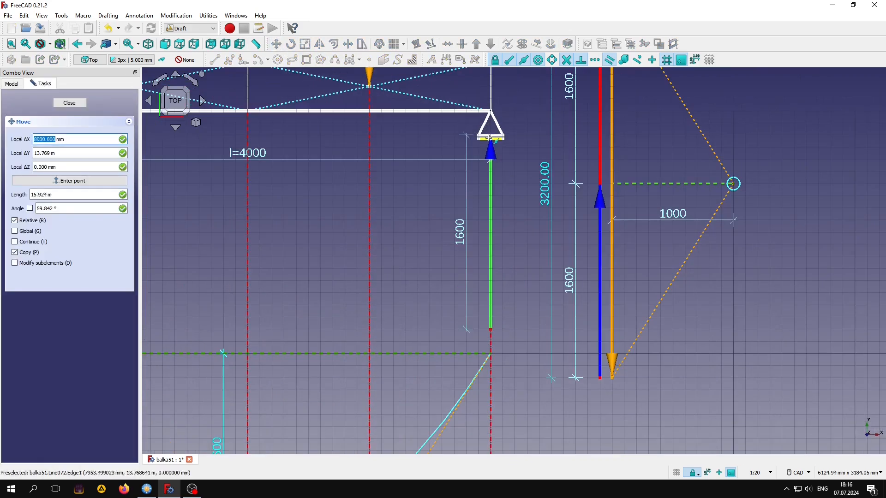
{"action": "scroll", "coordinate": [490, 137], "scroll_direction": "up", "scroll_amount": 2}
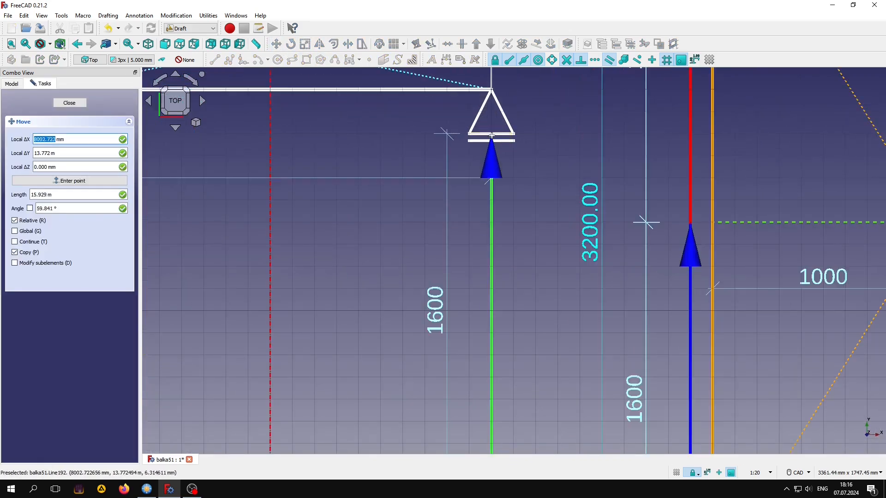
{"action": "scroll", "coordinate": [480, 125], "scroll_direction": "down", "scroll_amount": 3}
{"action": "scroll", "coordinate": [478, 124], "scroll_direction": "down", "scroll_amount": 5}
{"action": "middle_click_drag", "start_coordinate": [498, 348], "coordinate": [516, 191]}
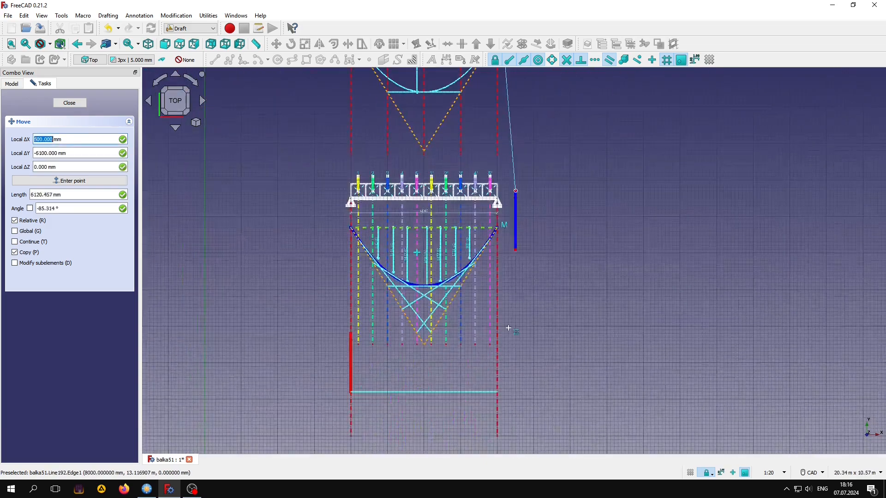
{"action": "middle_click_drag", "start_coordinate": [508, 328], "coordinate": [519, 261]}
{"action": "scroll", "coordinate": [507, 325], "scroll_direction": "up", "scroll_amount": 6}
{"action": "left_click", "coordinate": [513, 314]}
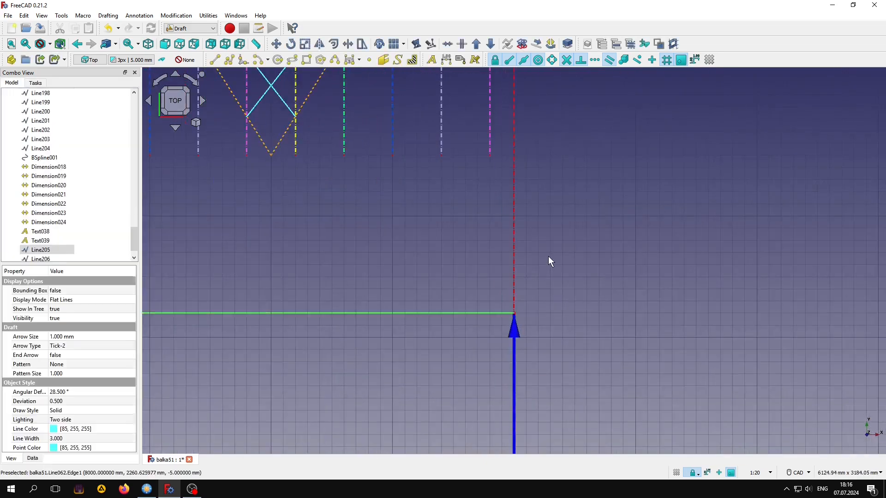
- Draw a sloping line from the tip of the copied red arrow to the tail of the copied blue arrow
{"action": "scroll", "coordinate": [548, 256], "scroll_direction": "down", "scroll_amount": 4}
{"action": "left_click", "coordinate": [215, 60]}
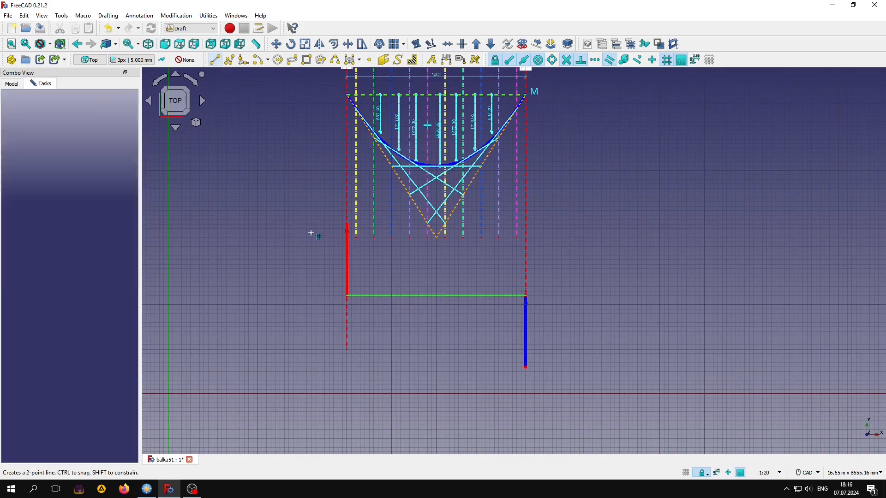
{"action": "scroll", "coordinate": [339, 240], "scroll_direction": "up", "scroll_amount": 4}
{"action": "left_click", "coordinate": [358, 208]}
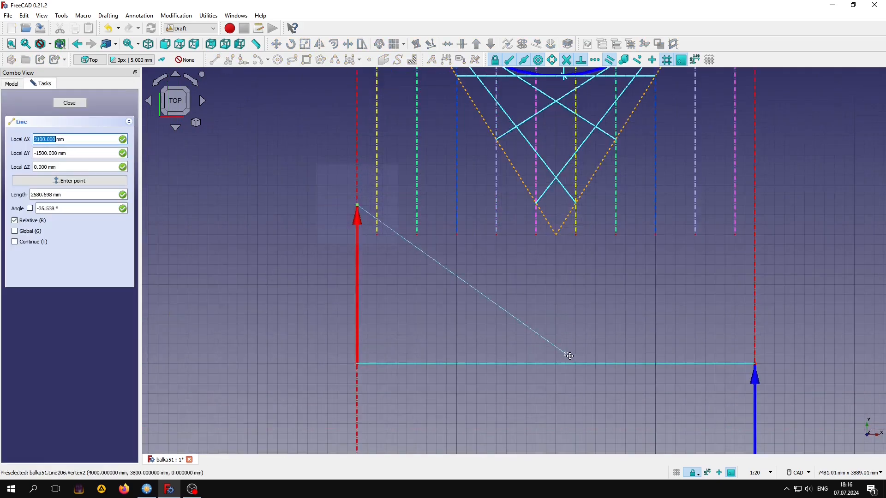
{"action": "middle_click_drag", "start_coordinate": [667, 447], "coordinate": [508, 323]}
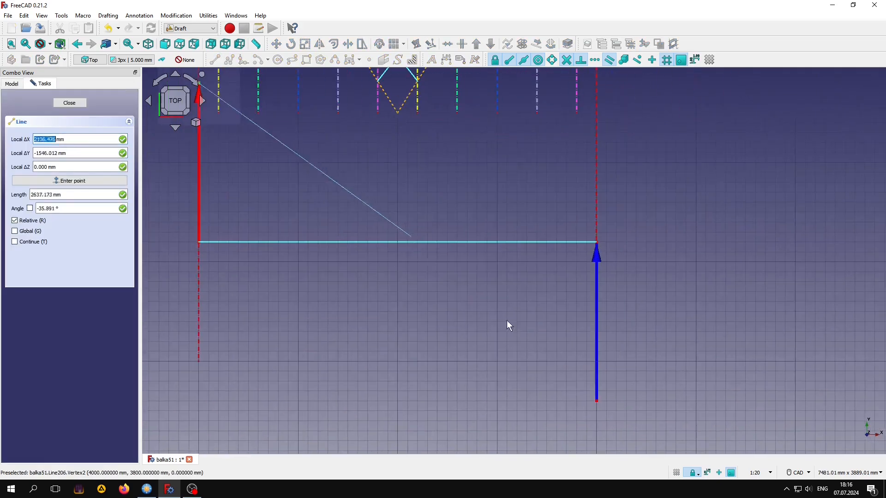
{"action": "left_click", "coordinate": [597, 401]}
- Copy the plus sign from the moment diagram into the triangle above the new baseline, beside the red arrow
{"action": "scroll", "coordinate": [497, 347], "scroll_direction": "down", "scroll_amount": 2}
{"action": "middle_click_drag", "start_coordinate": [485, 229], "coordinate": [494, 305]}
{"action": "left_click", "coordinate": [430, 102]}
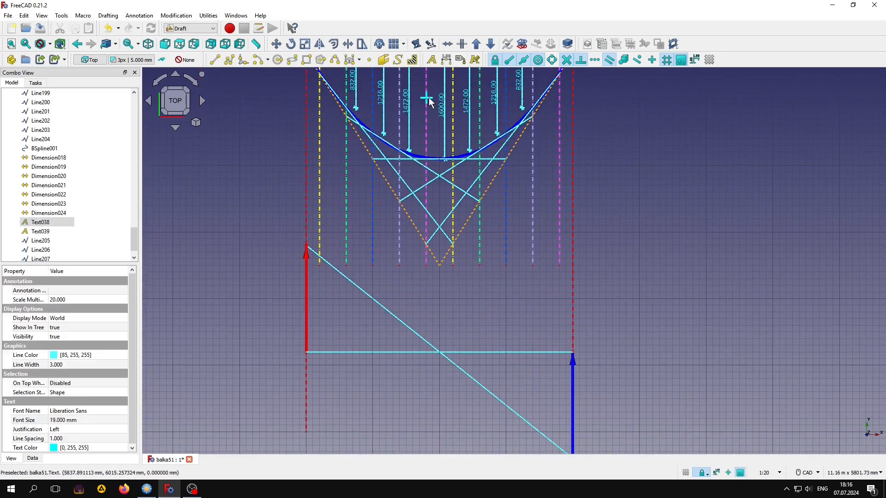
{"action": "key", "text": "m"}
{"action": "key", "text": "v"}
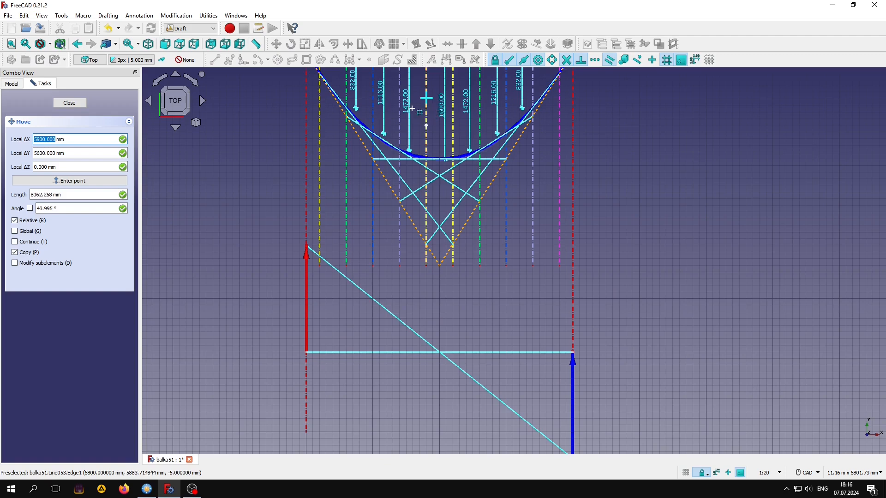
{"action": "left_click", "coordinate": [419, 109]}
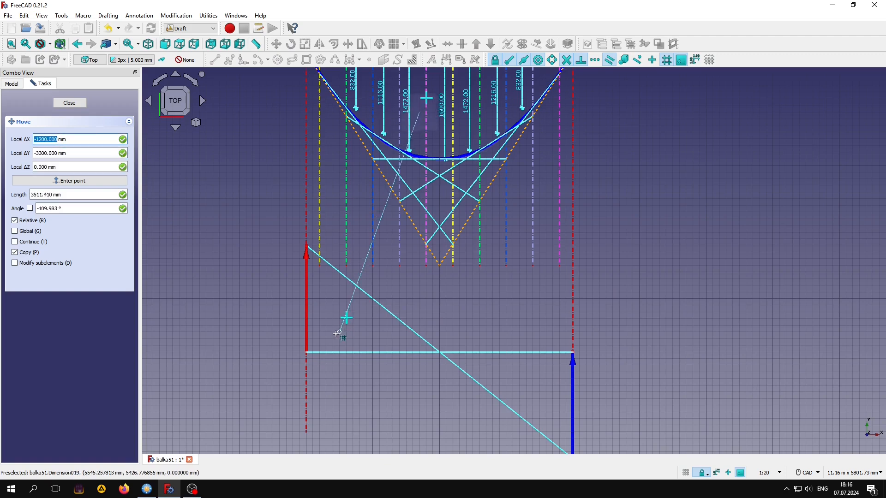
{"action": "left_click", "coordinate": [333, 329]}
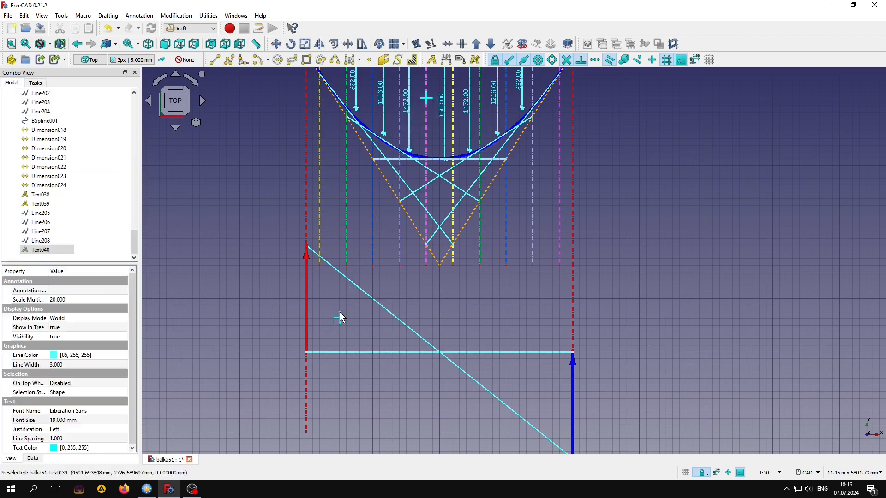
- Copy the plus sign into the triangle below the baseline beside the blue arrow and change its text to "-"
{"action": "left_click", "coordinate": [276, 45]}
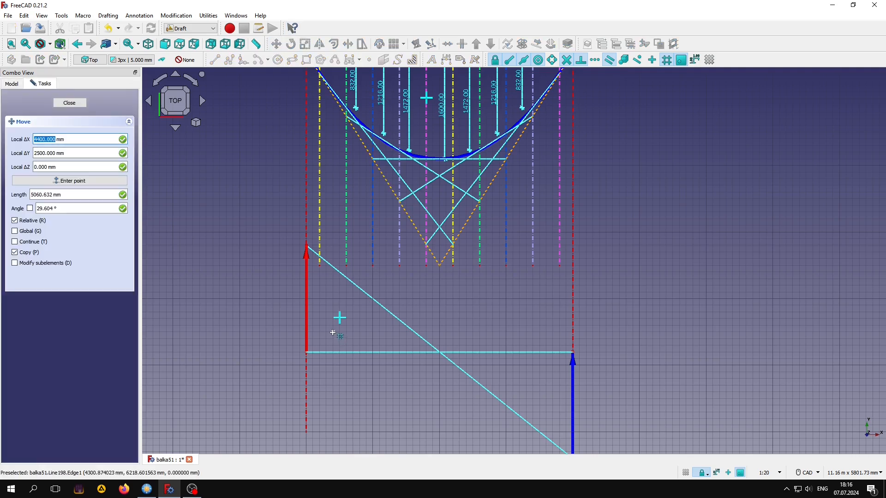
{"action": "left_click", "coordinate": [333, 332]}
{"action": "left_click", "coordinate": [529, 400]}
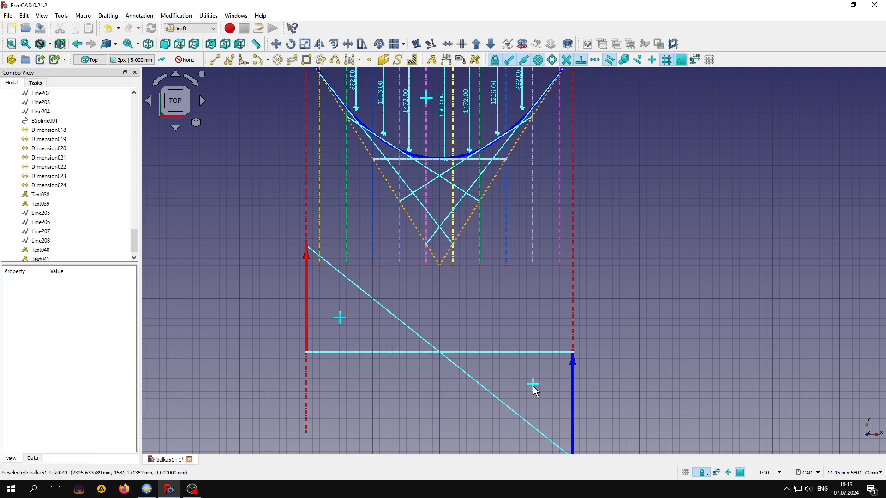
{"action": "left_click", "coordinate": [40, 457]}
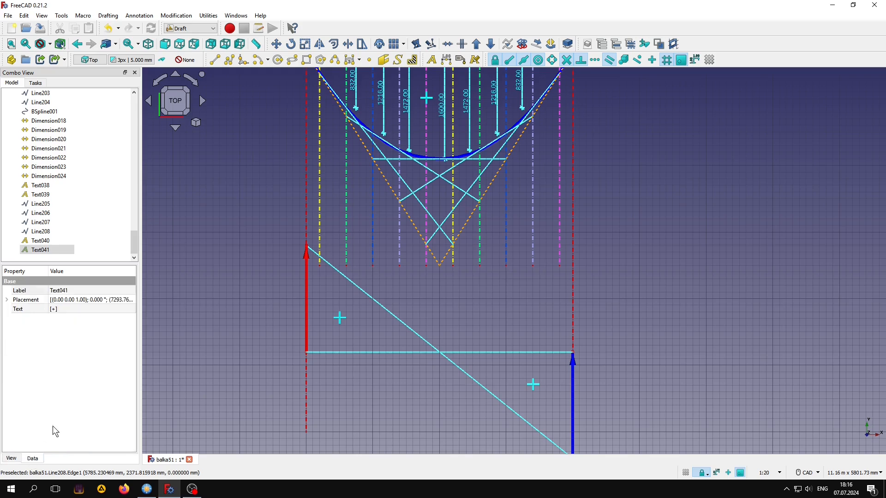
{"action": "left_click", "coordinate": [50, 309]}
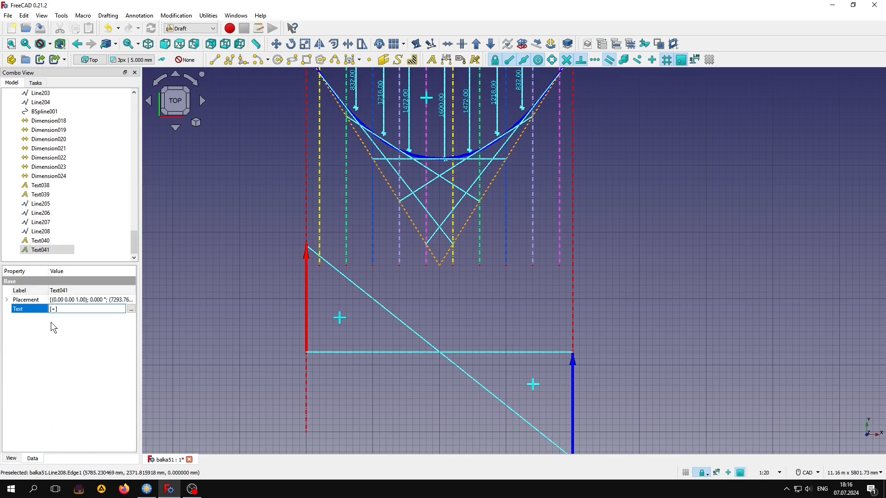
{"action": "key", "text": "BackSpace"}
{"action": "left_click", "coordinate": [607, 341]}
- Add vertical dimensions for the copied red and blue reaction arrows, placed just outside the new diagram
{"action": "middle_click_drag", "start_coordinate": [511, 363], "coordinate": [504, 308]}
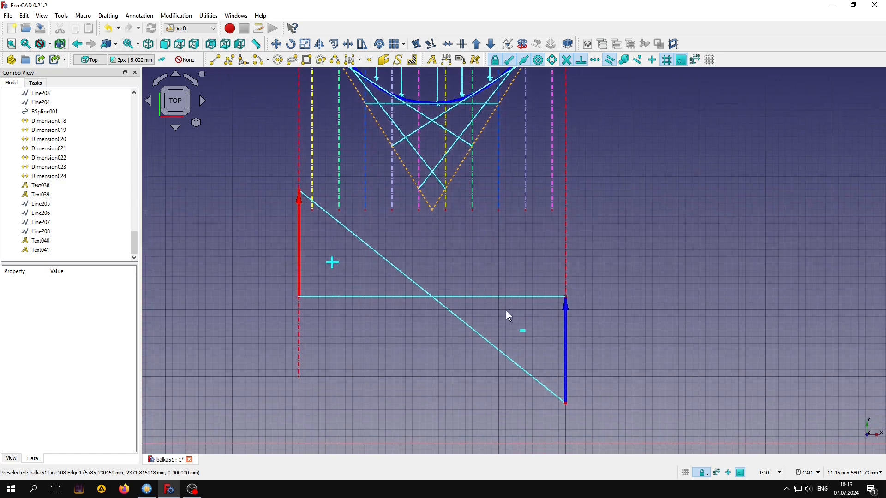
{"action": "left_click", "coordinate": [446, 60]}
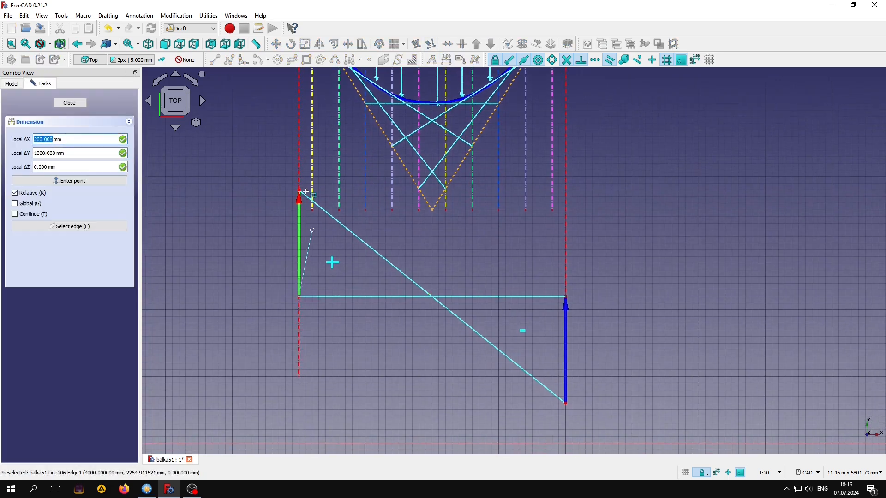
{"action": "left_click", "coordinate": [300, 190], "text": "shift"}
{"action": "left_click", "coordinate": [285, 216]}
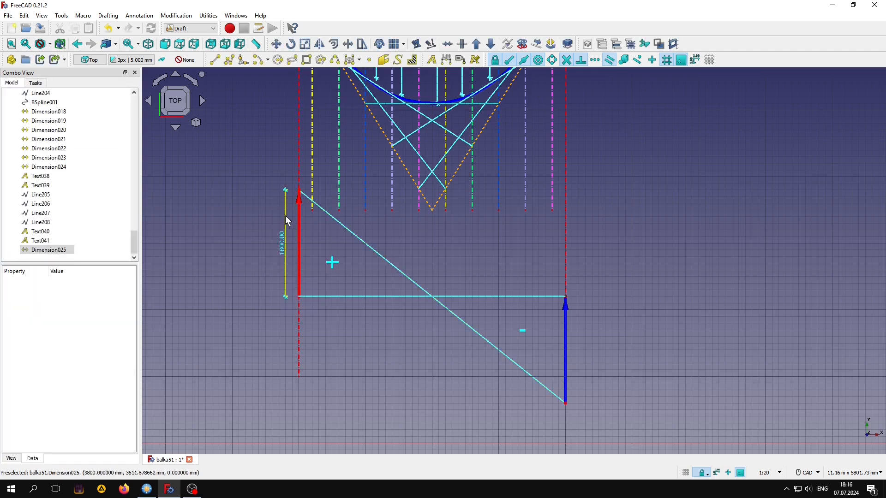
{"action": "left_click", "coordinate": [446, 60]}
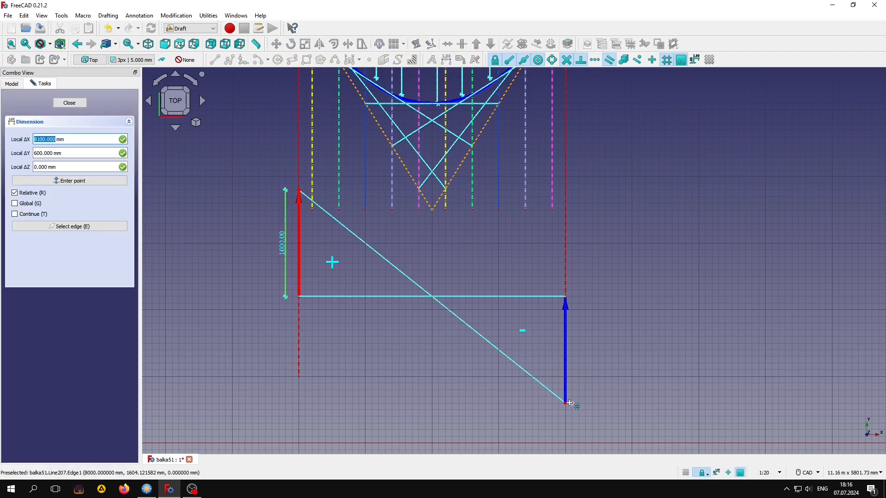
{"action": "left_click", "coordinate": [571, 403]}
{"action": "left_click", "coordinate": [574, 296]}
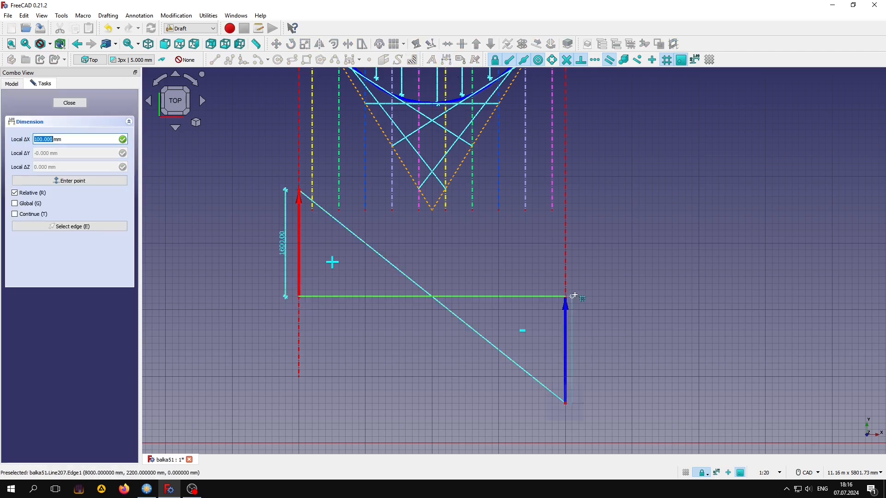
{"action": "left_click", "coordinate": [585, 298]}
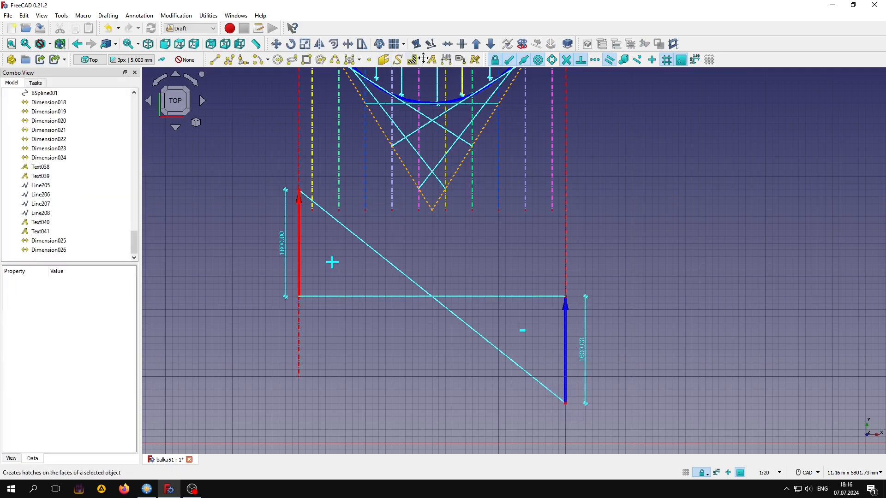
- Add the text "Q" beyond the right end of the new diagram's baseline and enlarge its font size
{"action": "left_click", "coordinate": [432, 61]}
{"action": "left_click", "coordinate": [596, 296]}
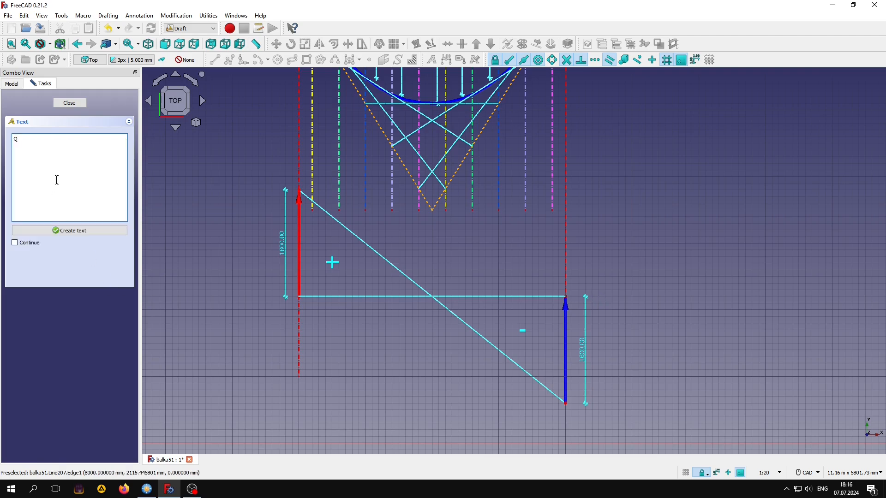
{"action": "left_click", "coordinate": [83, 232]}
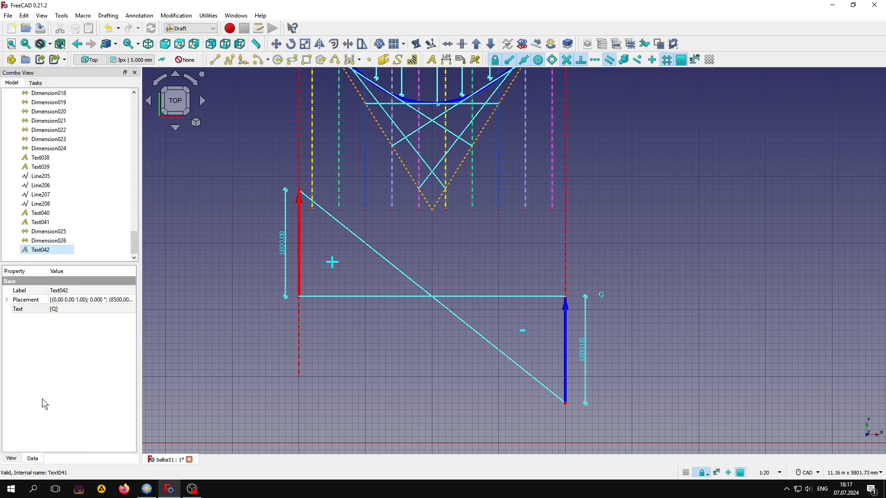
{"action": "left_click", "coordinate": [17, 458]}
{"action": "left_click", "coordinate": [87, 421]}
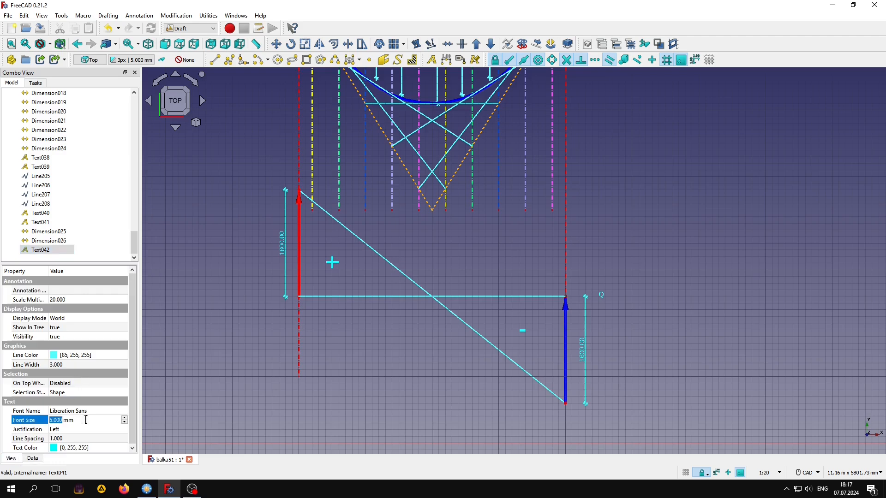
{"action": "left_click", "coordinate": [422, 367]}
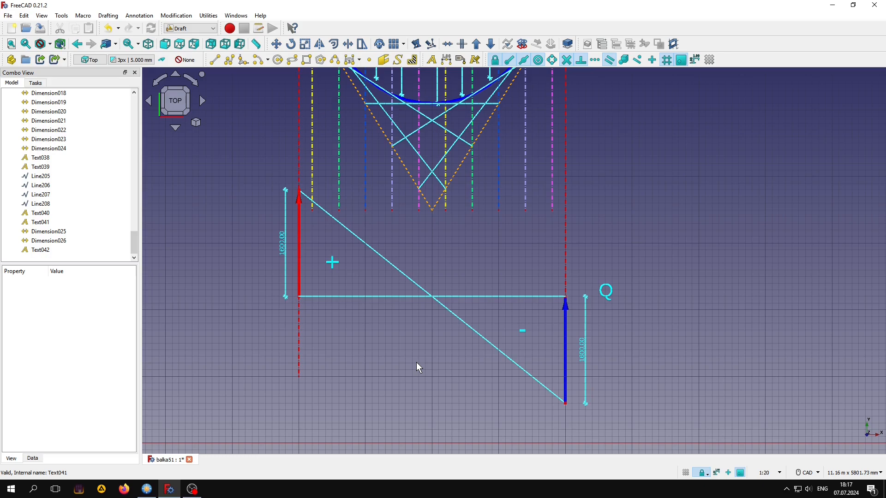
- Review the whole drawing, from the upper beam and its force polygon to the lower beam's M and Q diagrams
{"action": "middle_click_drag", "start_coordinate": [423, 320], "coordinate": [428, 320]}
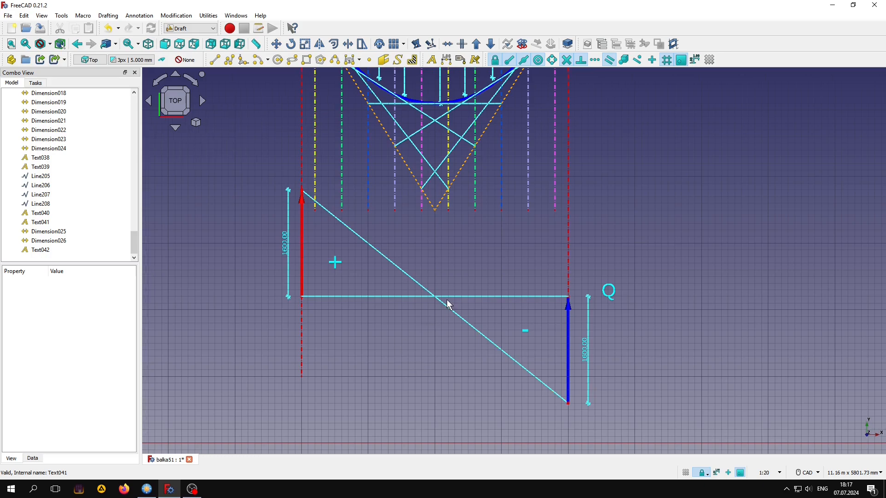
{"action": "scroll", "coordinate": [447, 300], "scroll_direction": "down", "scroll_amount": 2}
{"action": "middle_click_drag", "start_coordinate": [467, 168], "coordinate": [465, 401]}
{"action": "middle_click_drag", "start_coordinate": [467, 203], "coordinate": [466, 393]}
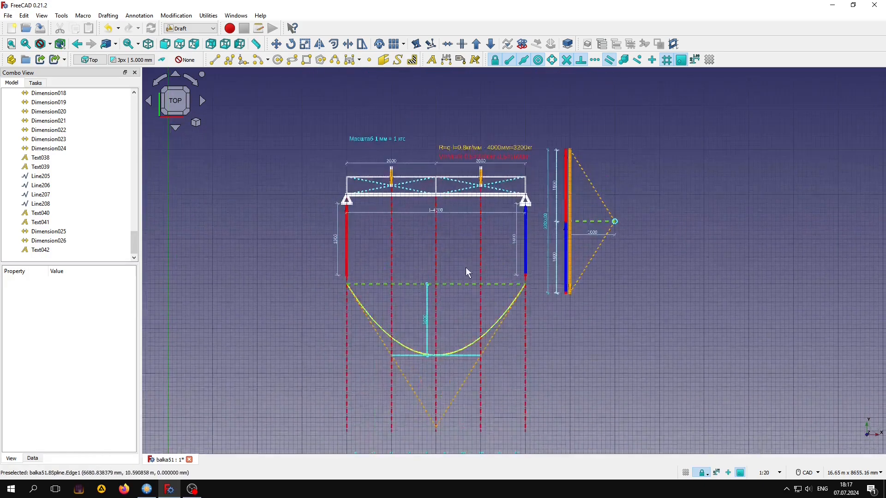
{"action": "scroll", "coordinate": [461, 210], "scroll_direction": "up", "scroll_amount": 3}
{"action": "middle_click_drag", "start_coordinate": [468, 215], "coordinate": [487, 226]}
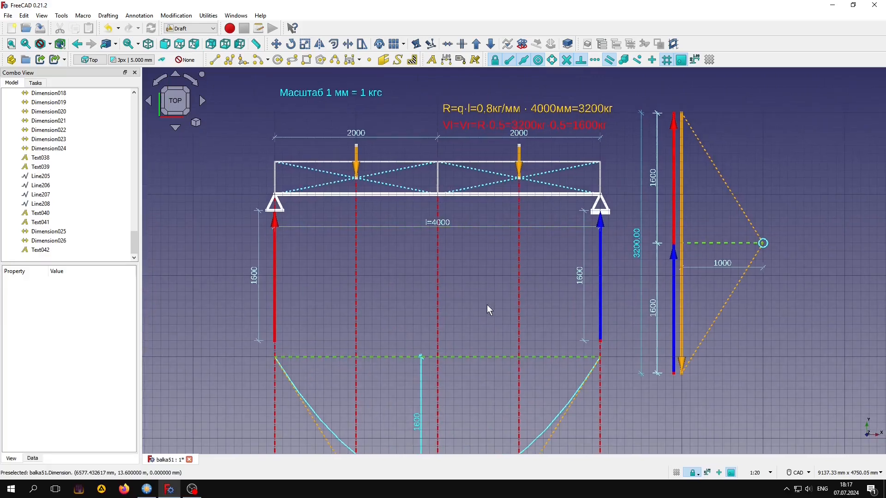
{"action": "scroll", "coordinate": [478, 317], "scroll_direction": "down", "scroll_amount": 1}
{"action": "left_click_drag", "start_coordinate": [472, 352], "coordinate": [478, 184]}
{"action": "middle_click_drag", "start_coordinate": [490, 275], "coordinate": [505, 95]}
{"action": "mouse_move", "coordinate": [475, 379]}
{"action": "middle_mouse_down"}
{"action": "mouse_move", "coordinate": [474, 250]}
{"action": "mouse_move", "coordinate": [475, 269]}
{"action": "middle_mouse_up"}
{"action": "scroll", "coordinate": [474, 250], "scroll_direction": "up", "scroll_amount": 2}
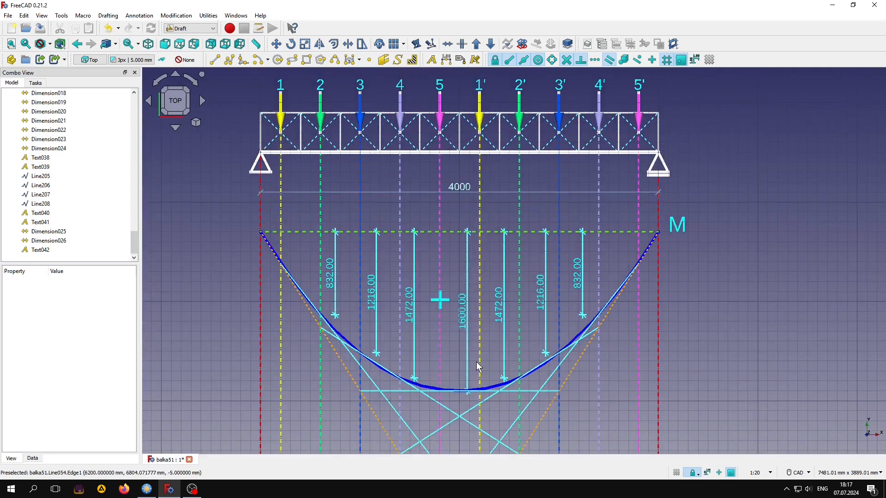
{"action": "scroll", "coordinate": [476, 361], "scroll_direction": "down", "scroll_amount": 2}
{"action": "middle_click_drag", "start_coordinate": [476, 361], "coordinate": [478, 199]}
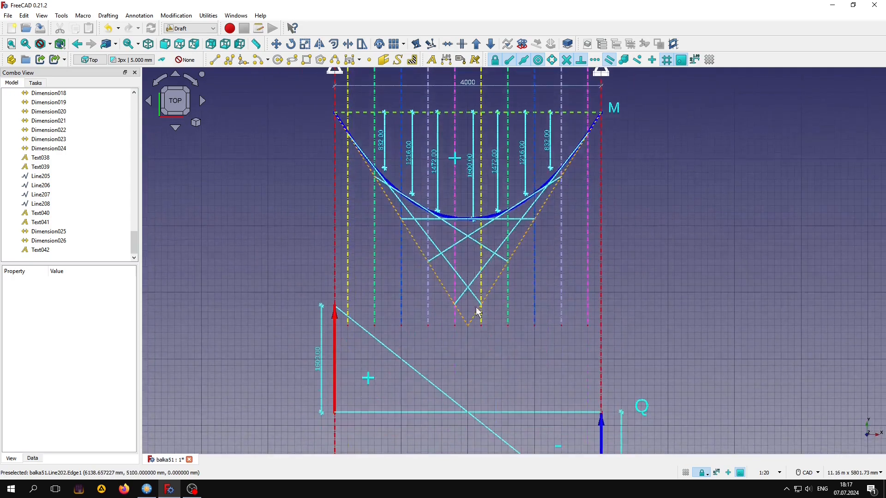
{"action": "middle_click_drag", "start_coordinate": [471, 411], "coordinate": [461, 289]}
{"action": "scroll", "coordinate": [460, 330], "scroll_direction": "up", "scroll_amount": 1}
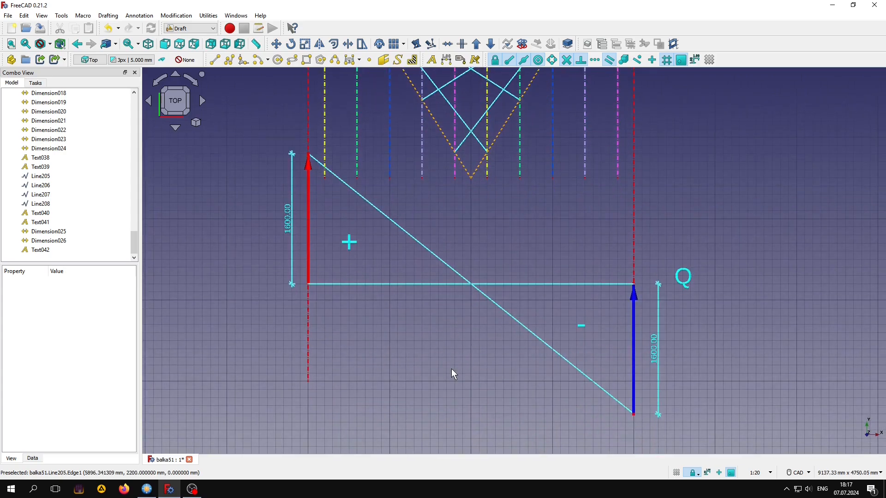
{"action": "scroll", "coordinate": [451, 369], "scroll_direction": "down", "scroll_amount": 3}
{"action": "mouse_move", "coordinate": [453, 214]}
{"action": "middle_mouse_down"}
{"action": "mouse_move", "coordinate": [447, 434]}
{"action": "mouse_move", "coordinate": [467, 311]}
{"action": "mouse_move", "coordinate": [466, 322]}
{"action": "middle_mouse_up"}
{"action": "scroll", "coordinate": [467, 311], "scroll_direction": "up", "scroll_amount": 3}
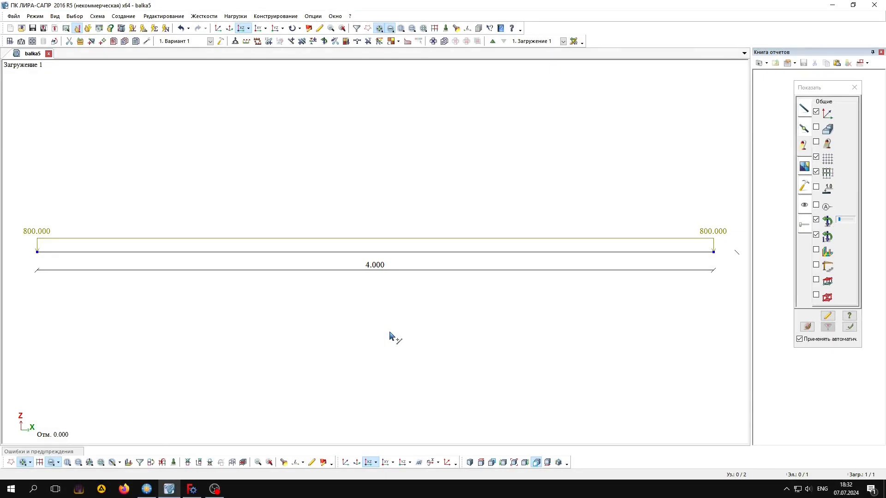
- In LIRA-SAPR, show the balka5 calculation results with loads hidden, viewing the bending-moment (My) and shear-force (Qz) diagrams
{"action": "left_click", "coordinate": [110, 28]}
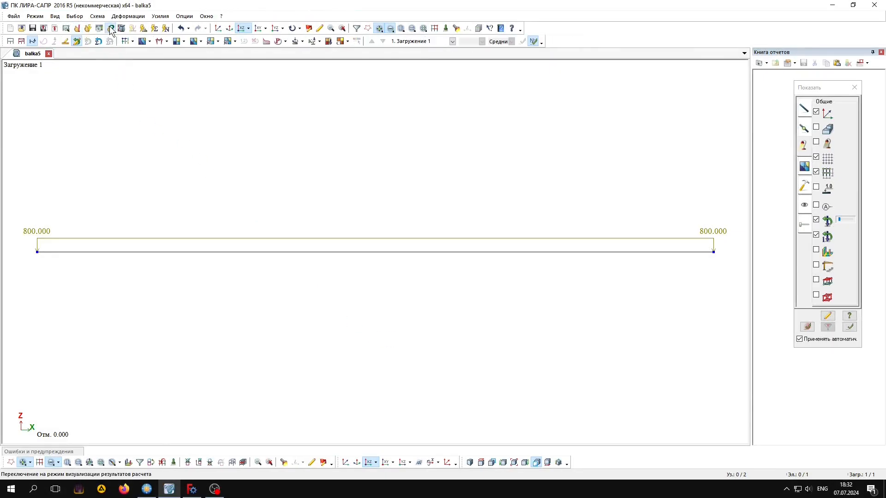
{"action": "left_click", "coordinate": [817, 219]}
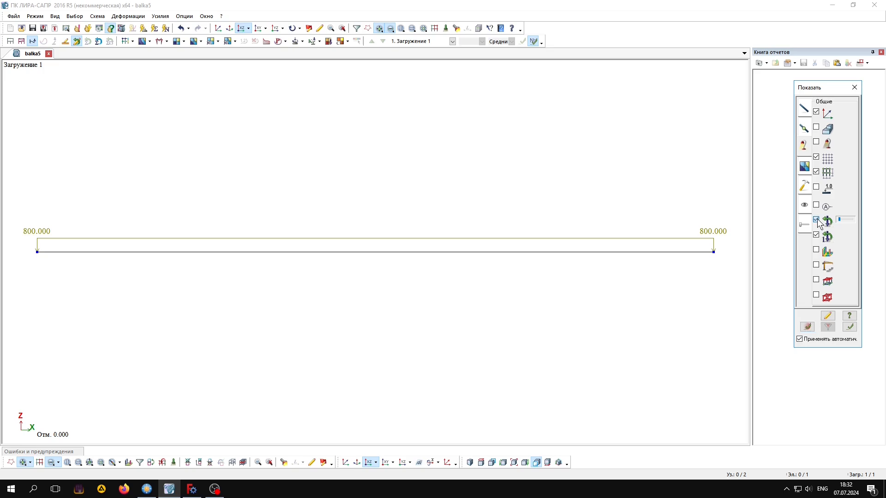
{"action": "left_click", "coordinate": [166, 41]}
{"action": "left_click", "coordinate": [161, 109]}
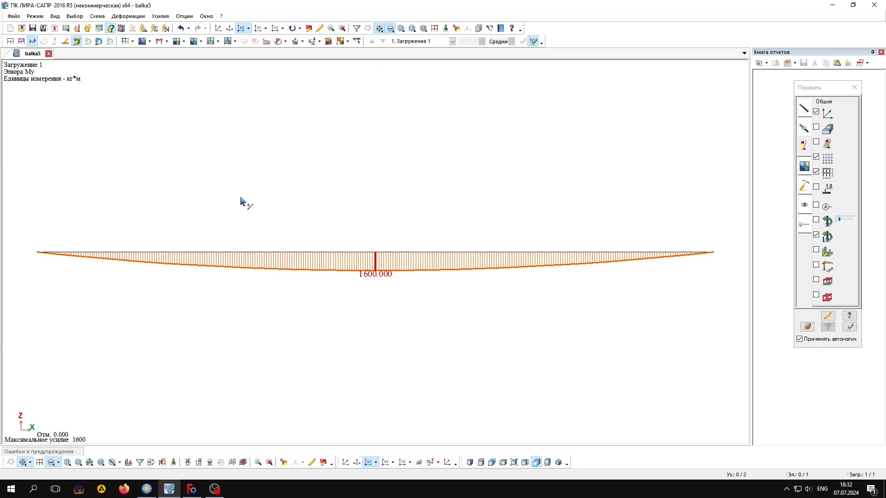
{"action": "left_click", "coordinate": [162, 42]}
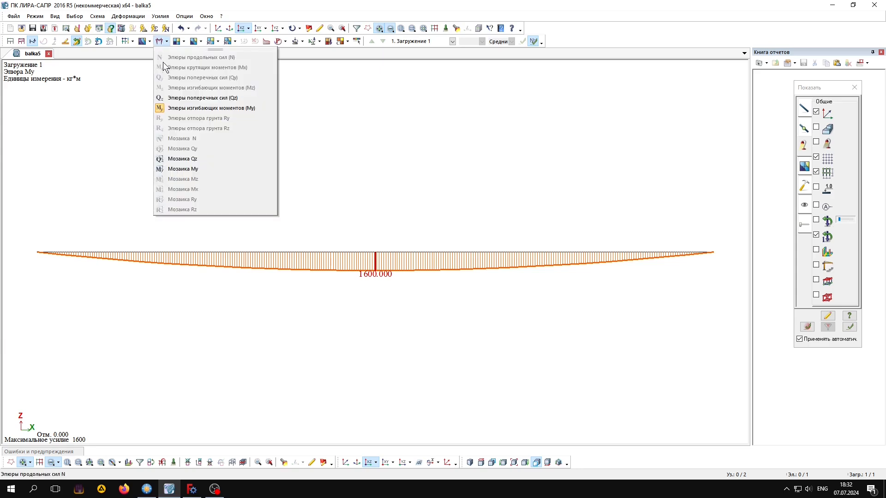
{"action": "left_click", "coordinate": [166, 97]}
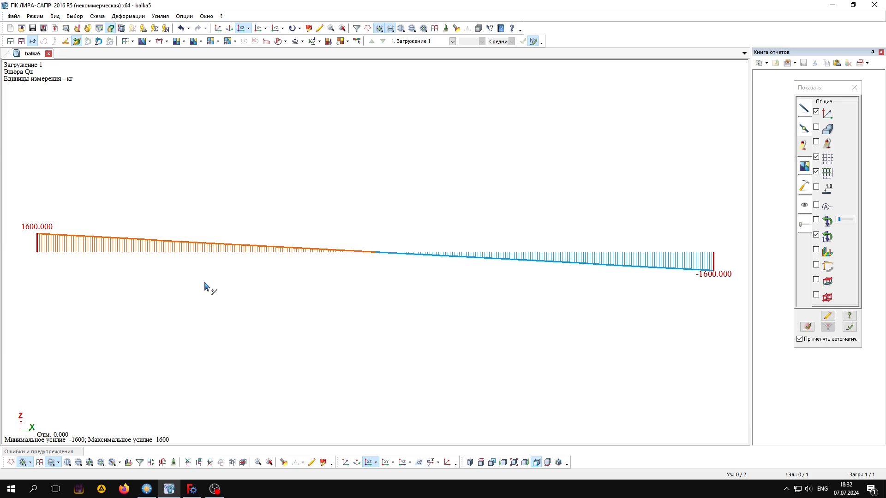